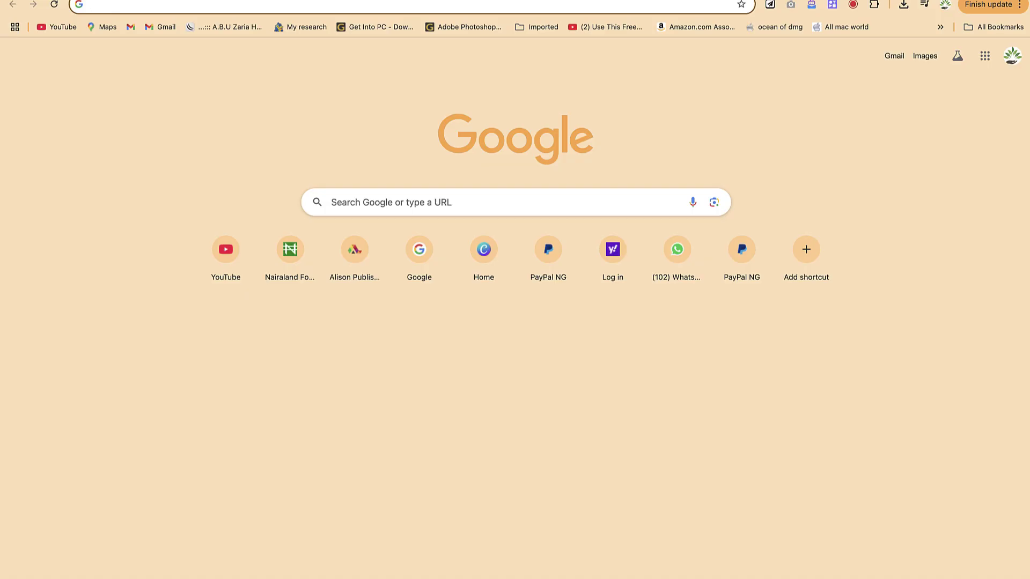
# - Search Google for "perplexity ai" and open the Perplexity AI website from the results
pyautogui.write('per')
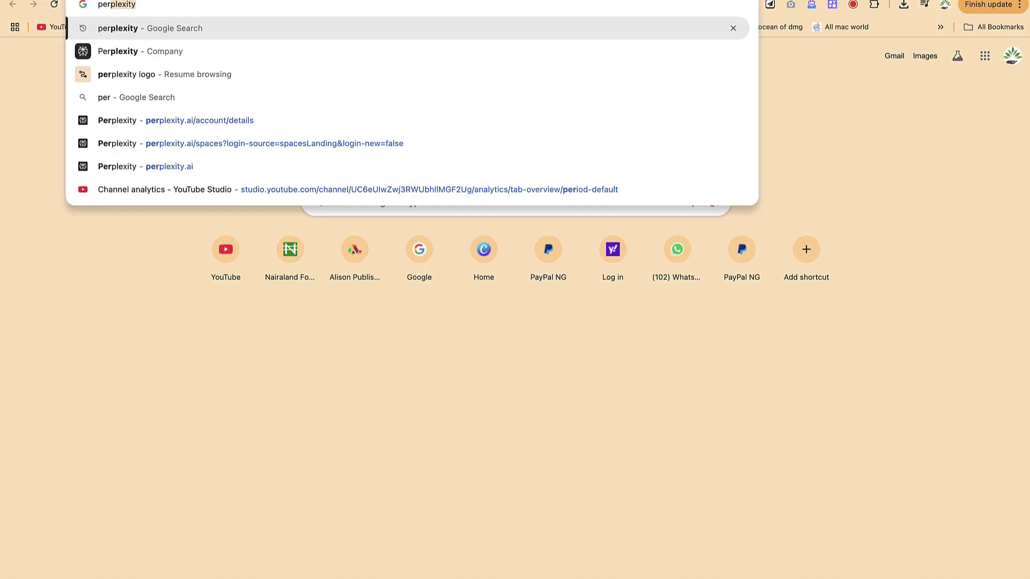
pyautogui.write('plexit')
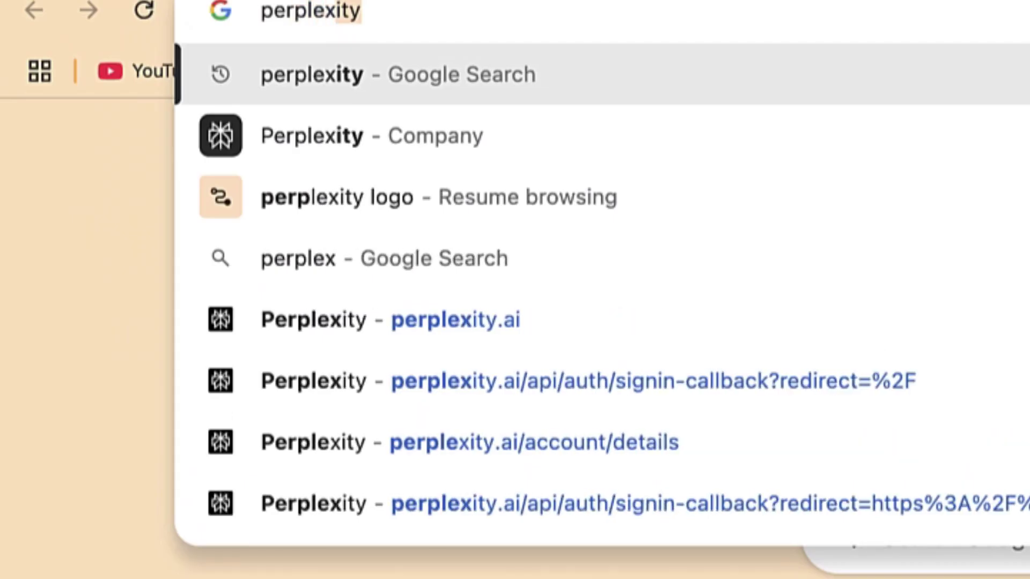
pyautogui.write('y ai')
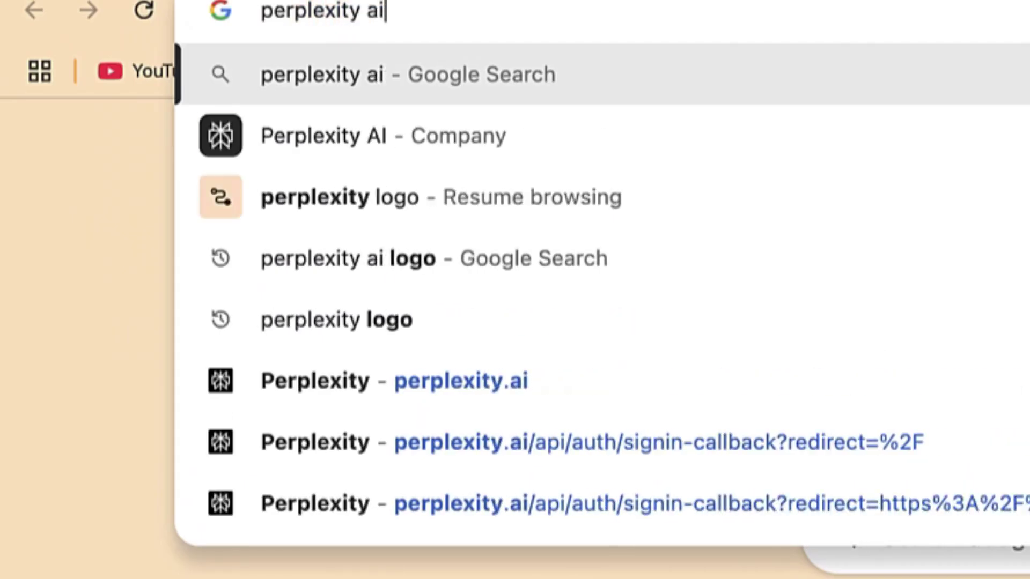
pyautogui.press('Return')
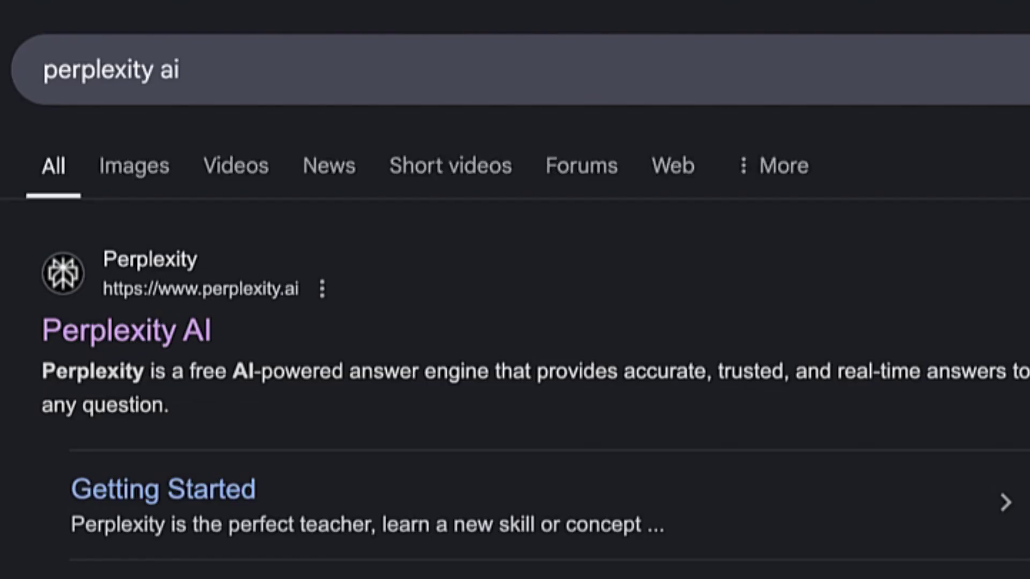
pyautogui.click(121, 338)
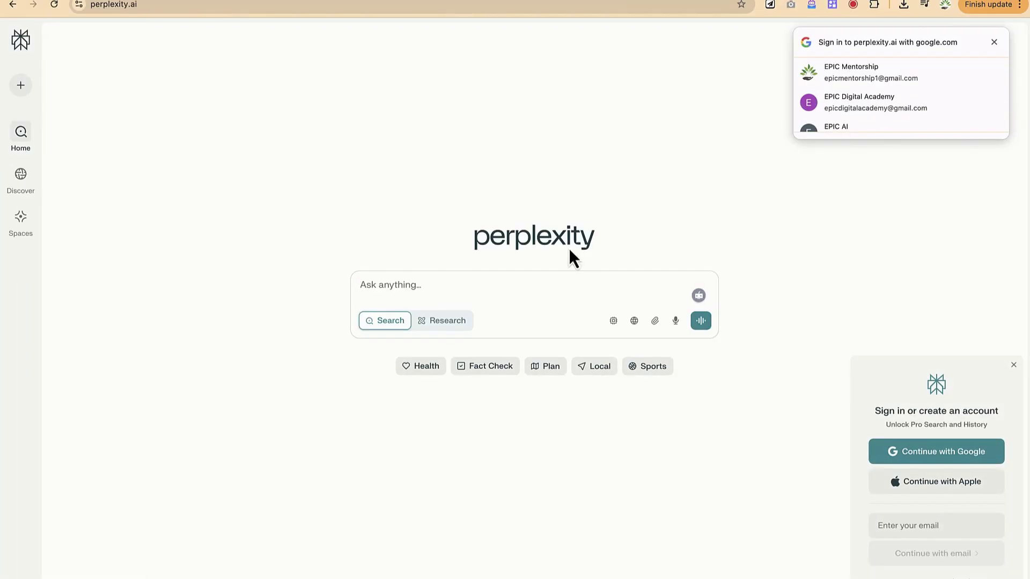
# - Sign in to Perplexity with the first suggested Google account
pyautogui.scroll(-1, 901, 96)
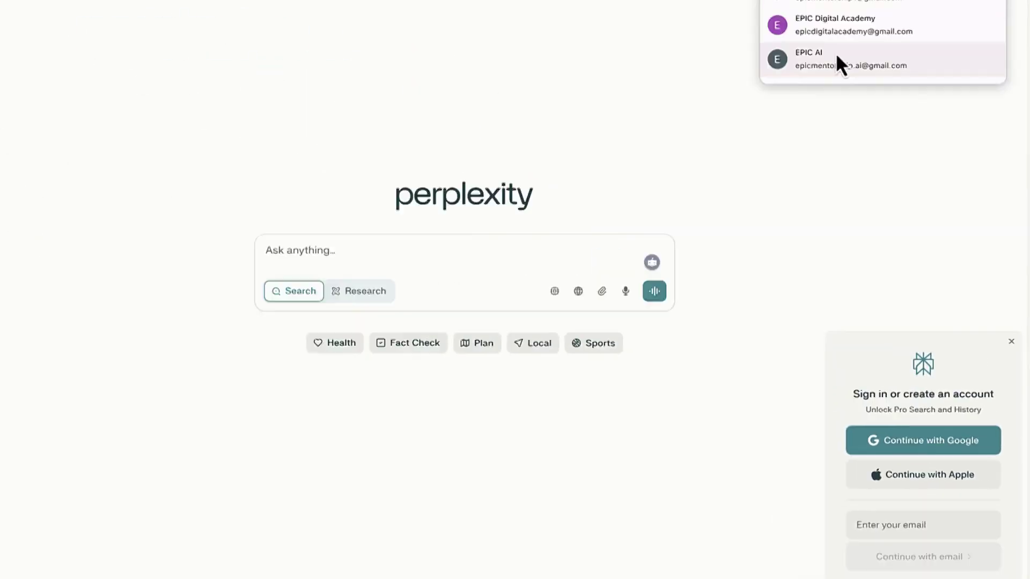
pyautogui.scroll(1, 859, 95)
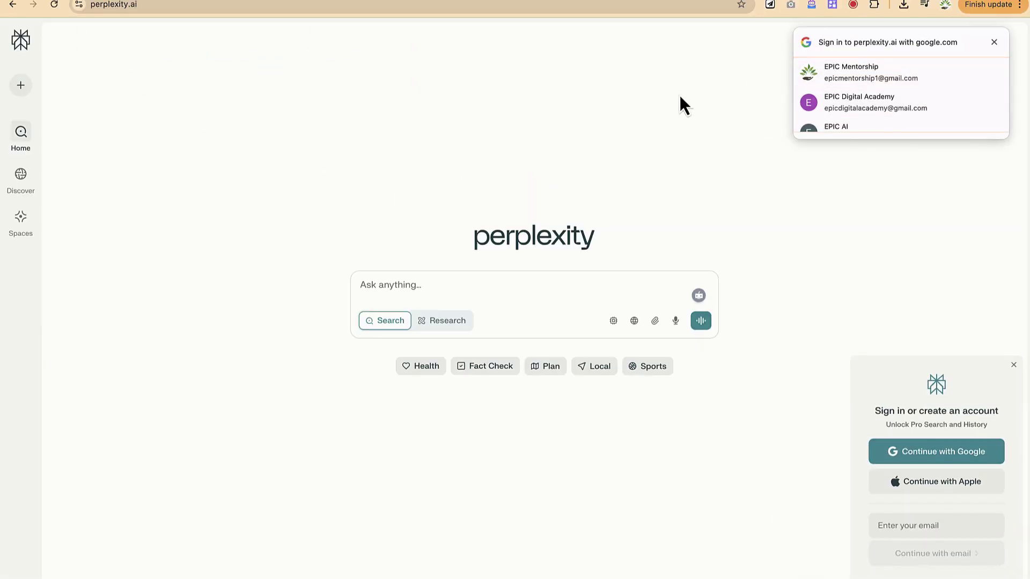
pyautogui.click(858, 68)
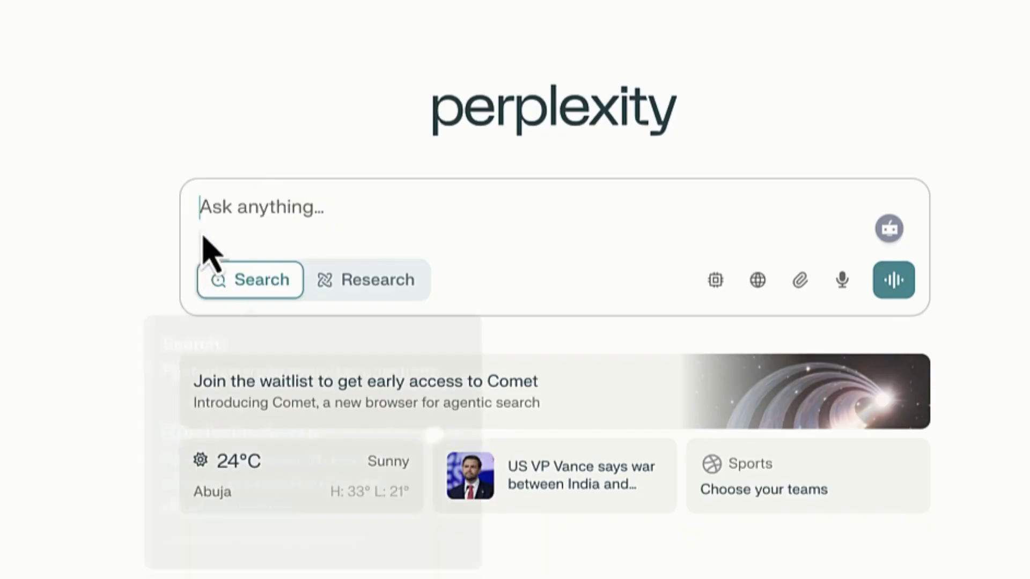
# - Start a new Perplexity space titled "Conduct research for my Masters program"
pyautogui.moveTo(257, 282)
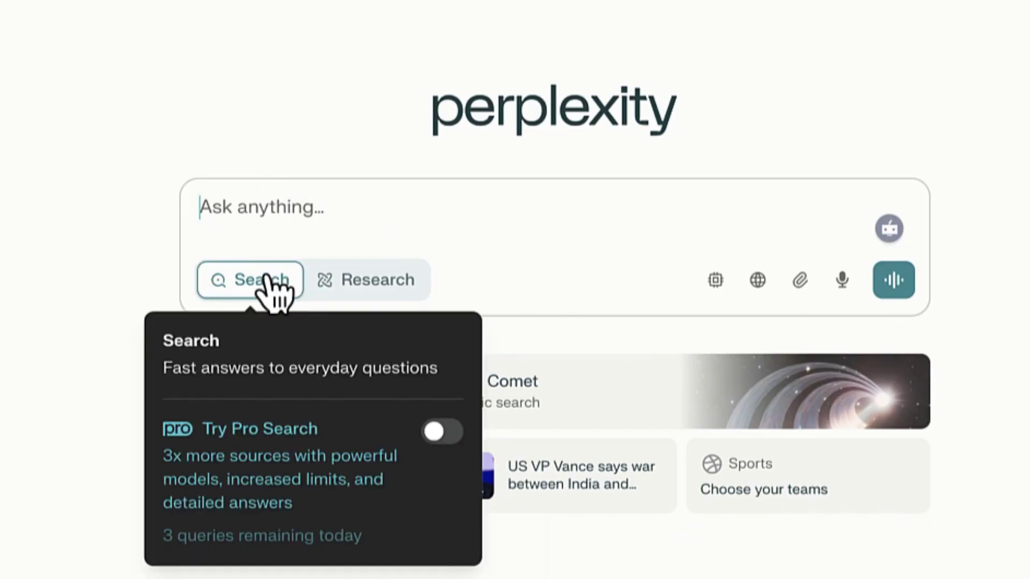
pyautogui.moveTo(353, 288)
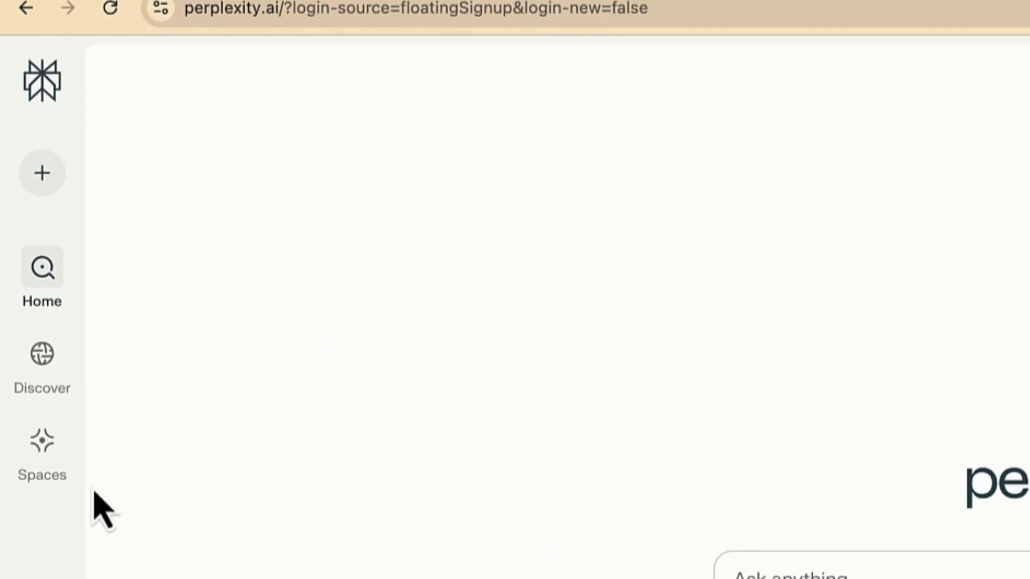
pyautogui.click(40, 447)
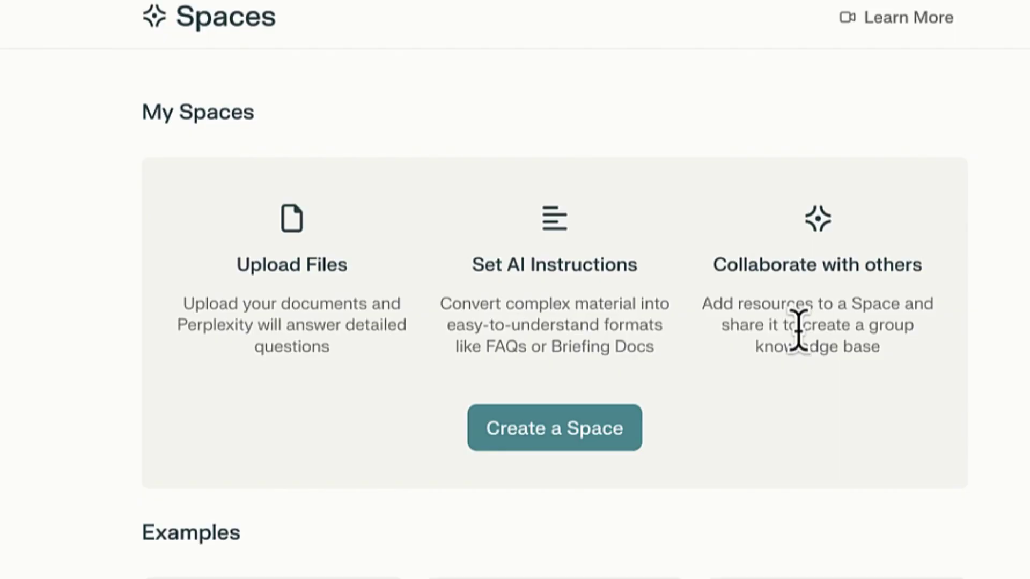
pyautogui.click(532, 434)
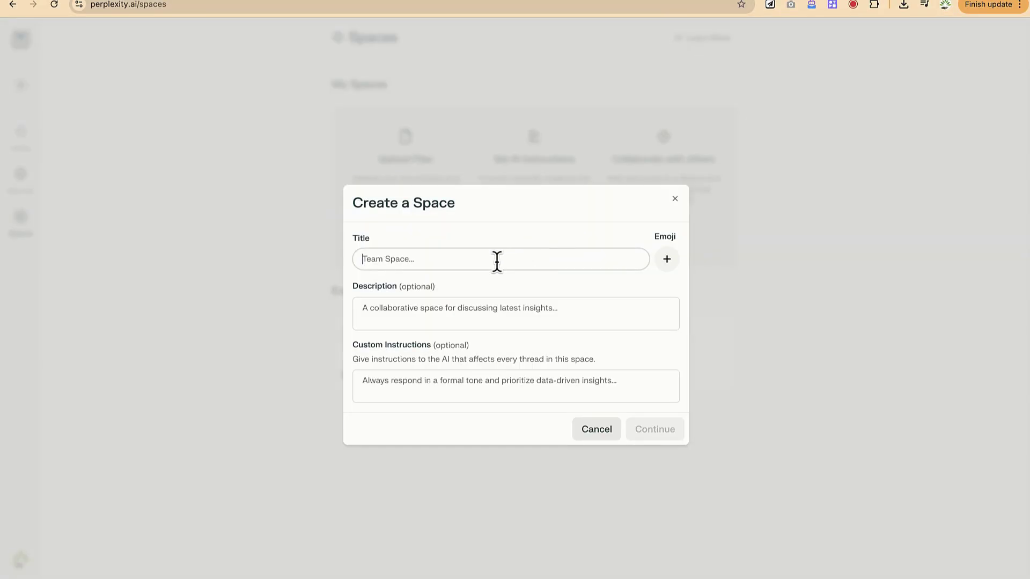
pyautogui.write('Conduc')
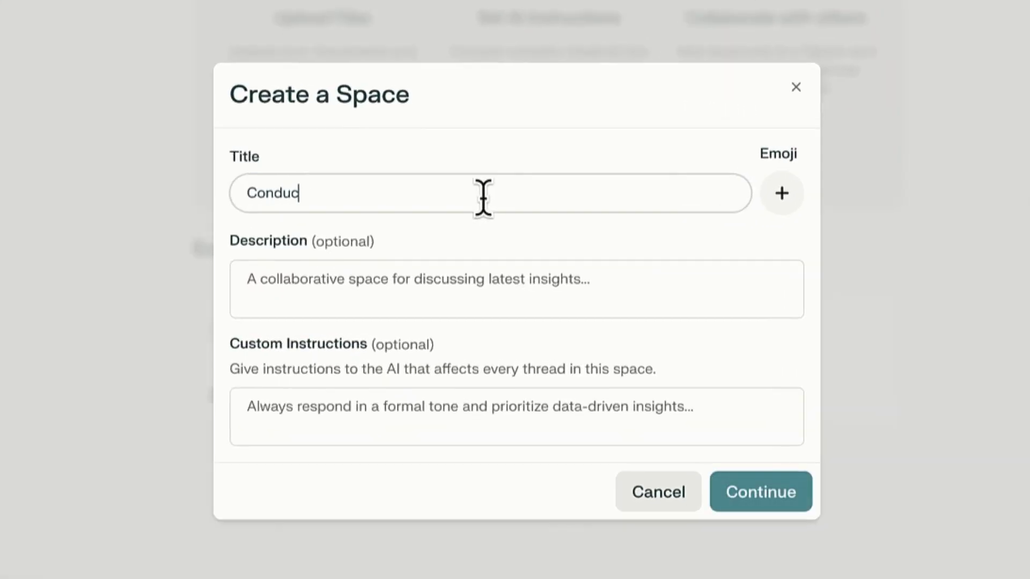
pyautogui.write('t research')
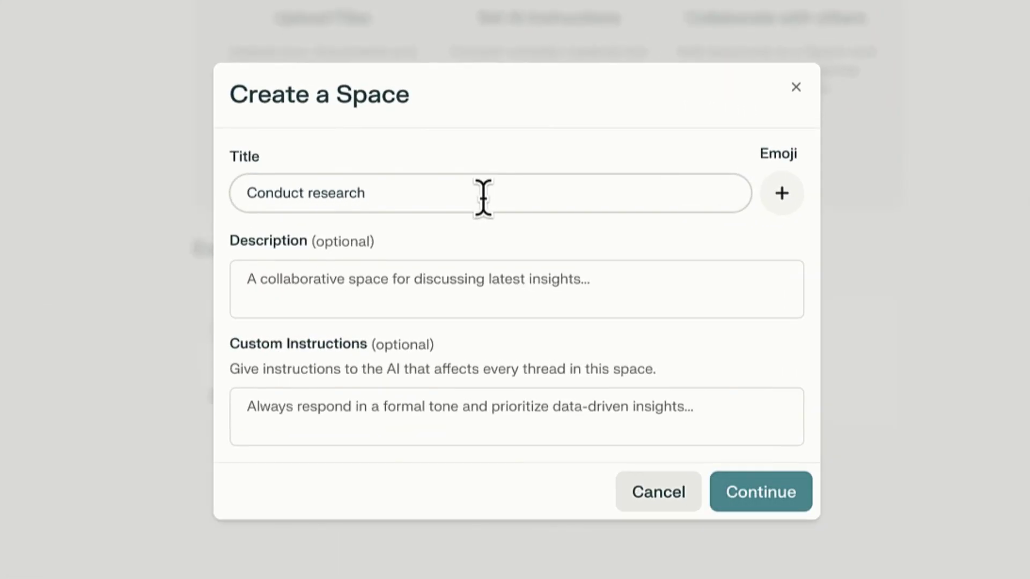
pyautogui.write(' for my Masters ')
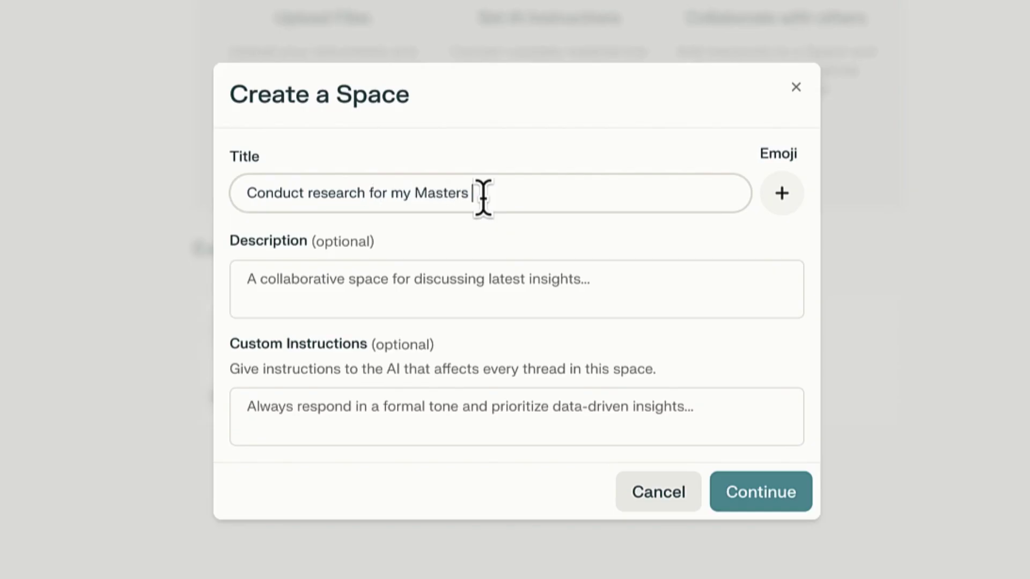
pyautogui.write('program')
# - Describe the space as "Analyse all my papers here for litereature review" and create it with the custom instructions left blank
pyautogui.click(300, 289)
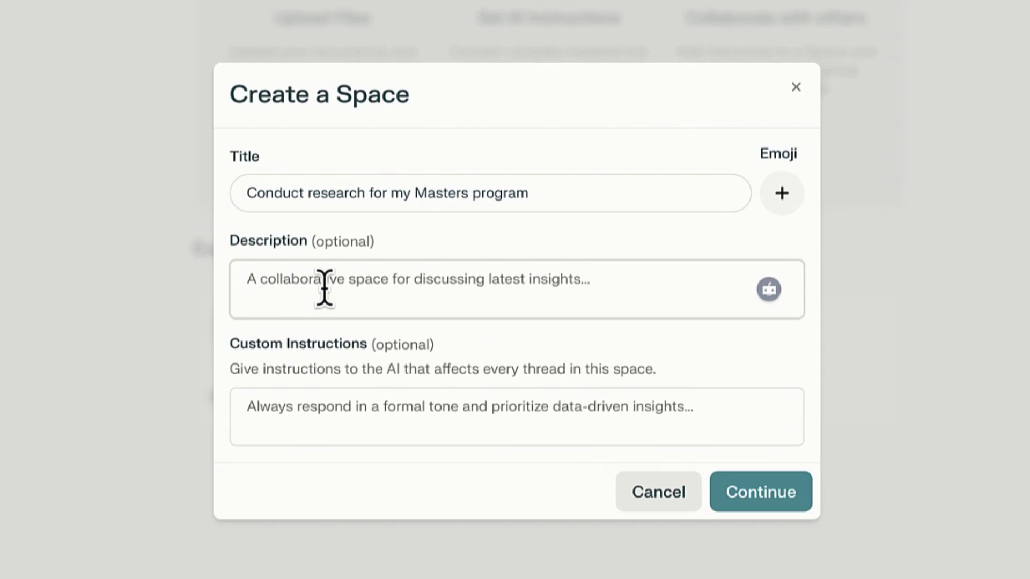
pyautogui.write('Analy')
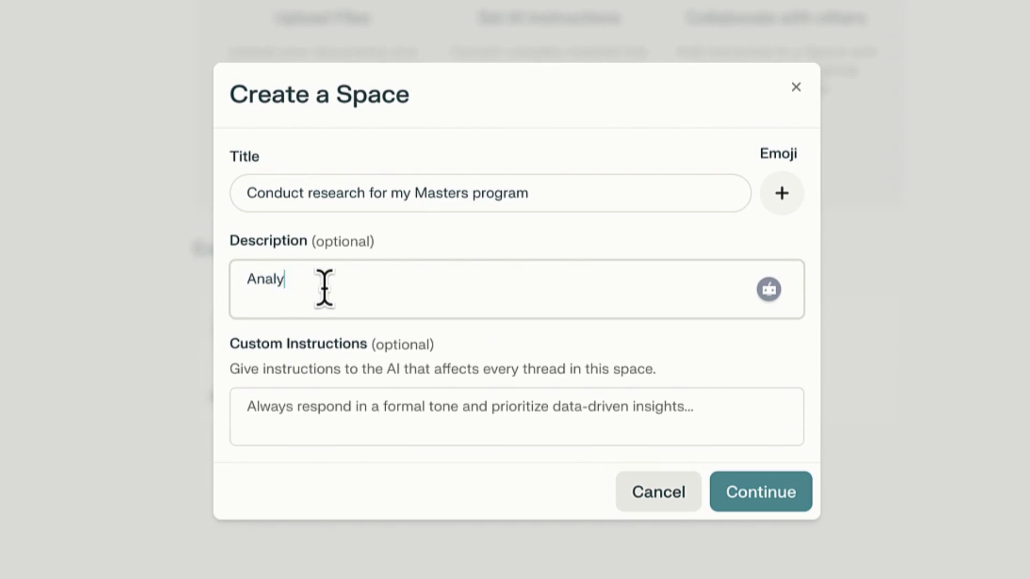
pyautogui.write('se all my papers here for l')
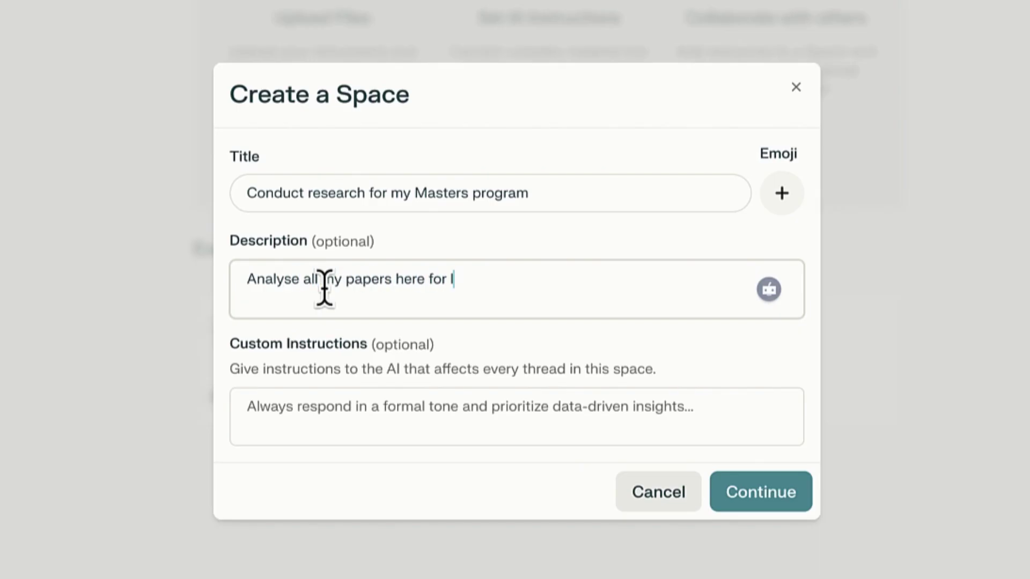
pyautogui.write('itereature review')
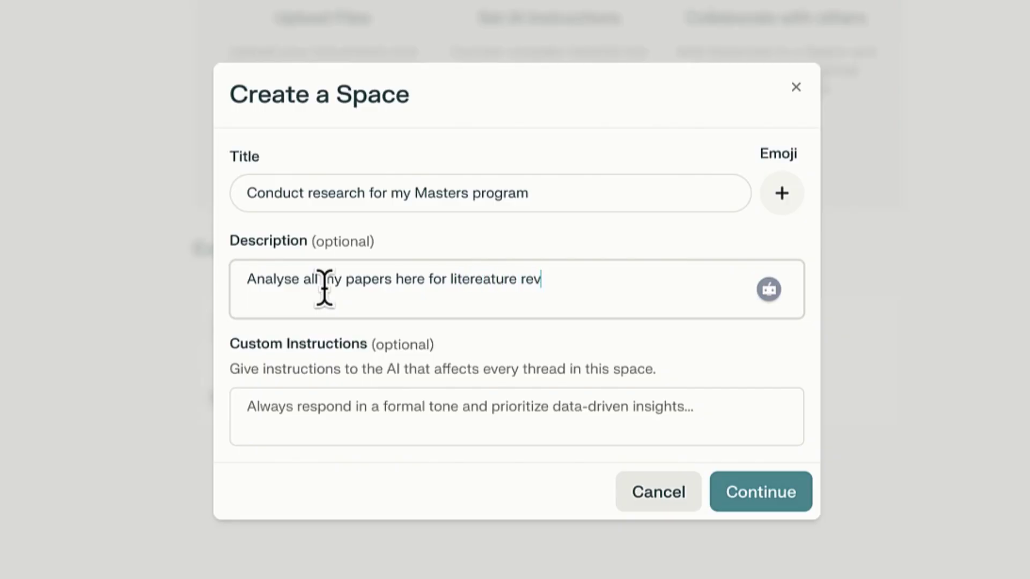
pyautogui.click(338, 411)
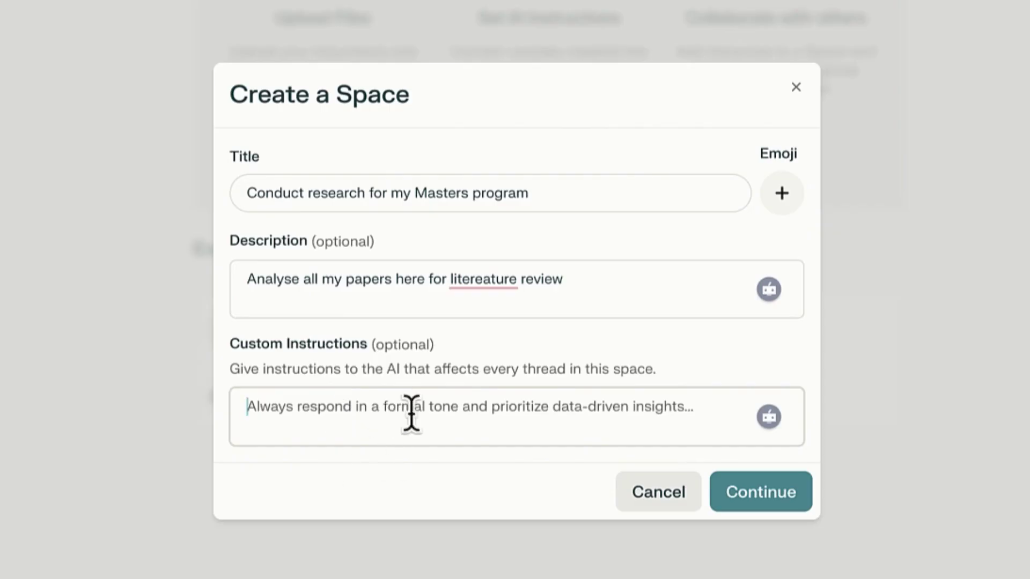
pyautogui.click(761, 499)
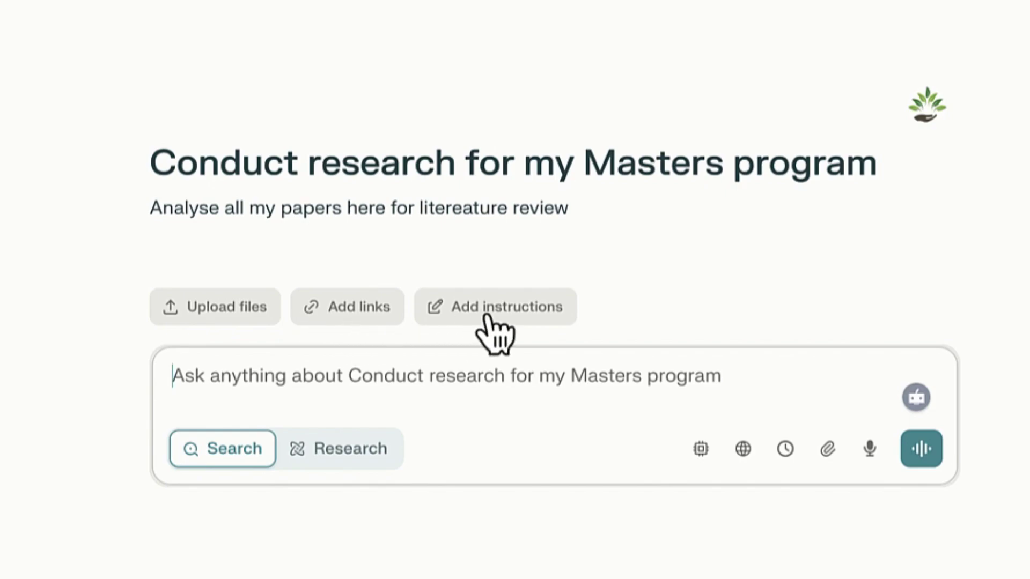
# - Copy the space's title from its settings and paste it into a new ChatGPT chat's prompt
pyautogui.click(489, 318)
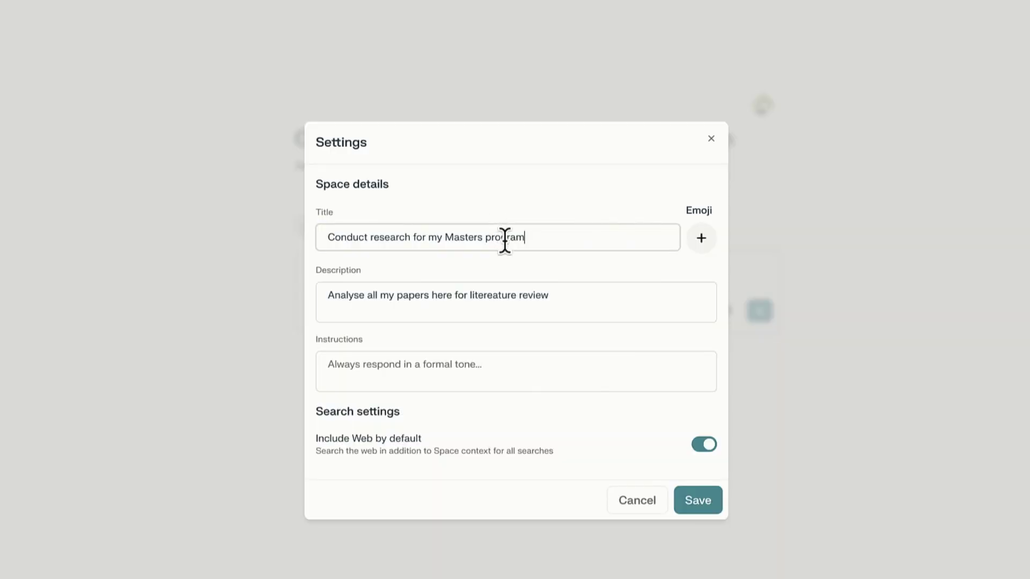
pyautogui.moveTo(547, 237); pyautogui.dragTo(224, 187)
pyautogui.press('super+c')
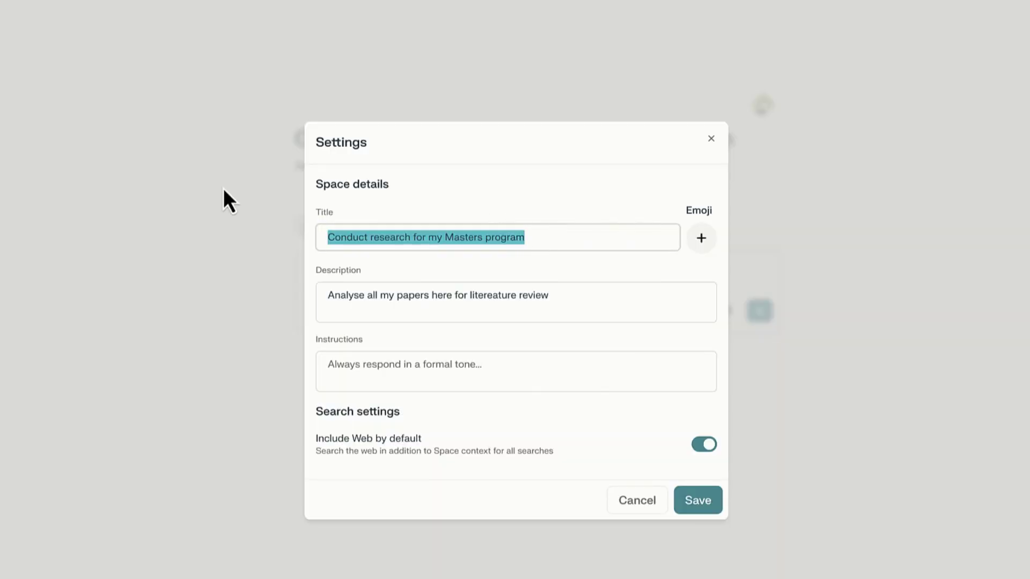
pyautogui.click(177, 3)
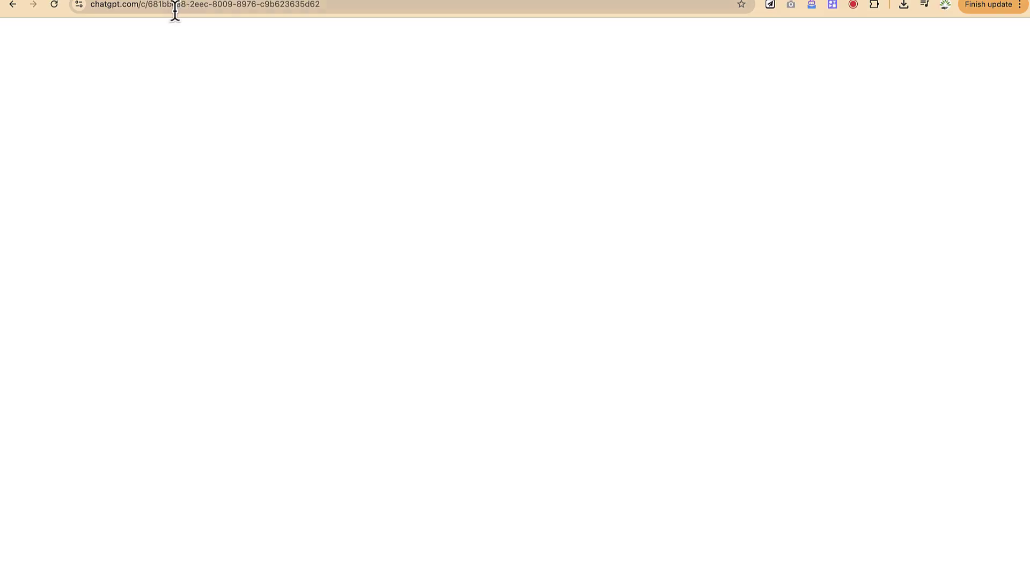
pyautogui.click(131, 35)
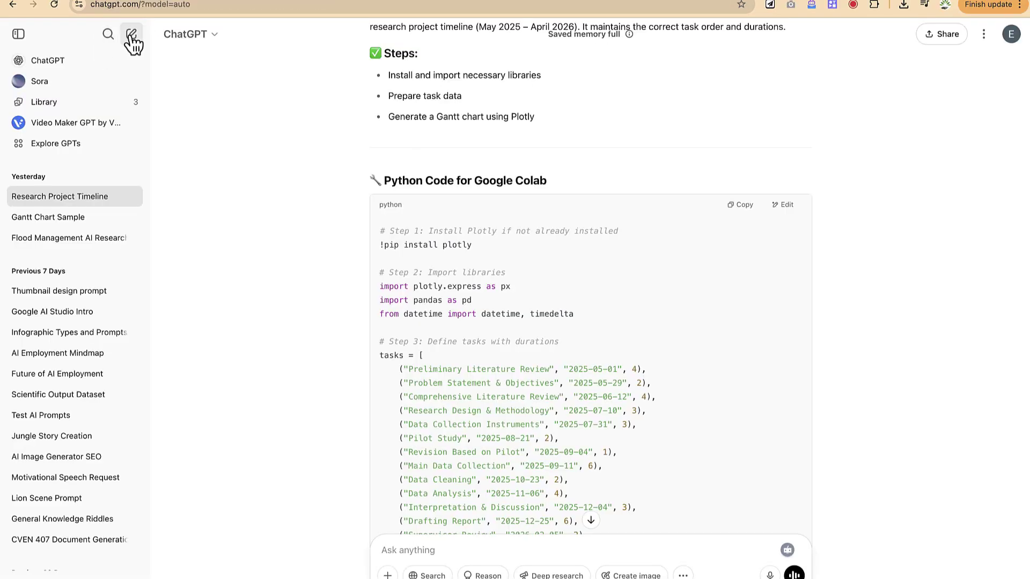
pyautogui.press('super+v')
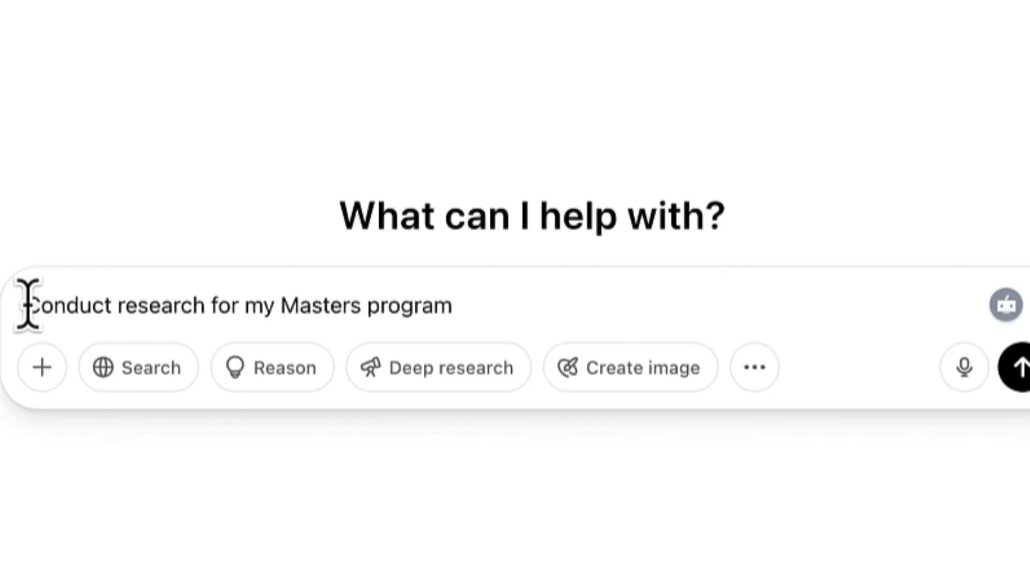
# - Insert "Can you give me a sample custom instruction" before the pasted title in the prompt
pyautogui.click(27, 304)
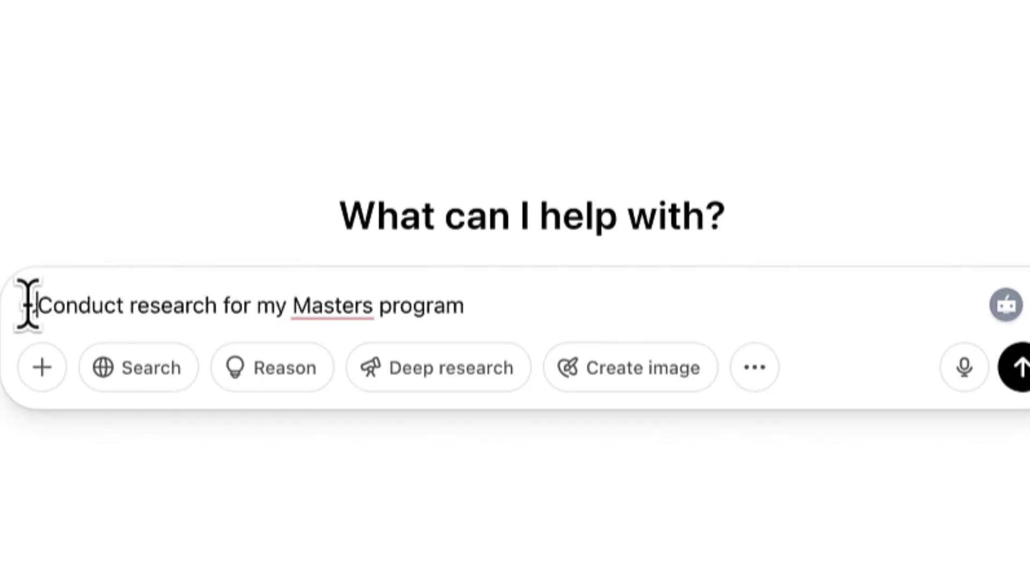
pyautogui.write('Can you give m')
pyautogui.write('e a sample i')
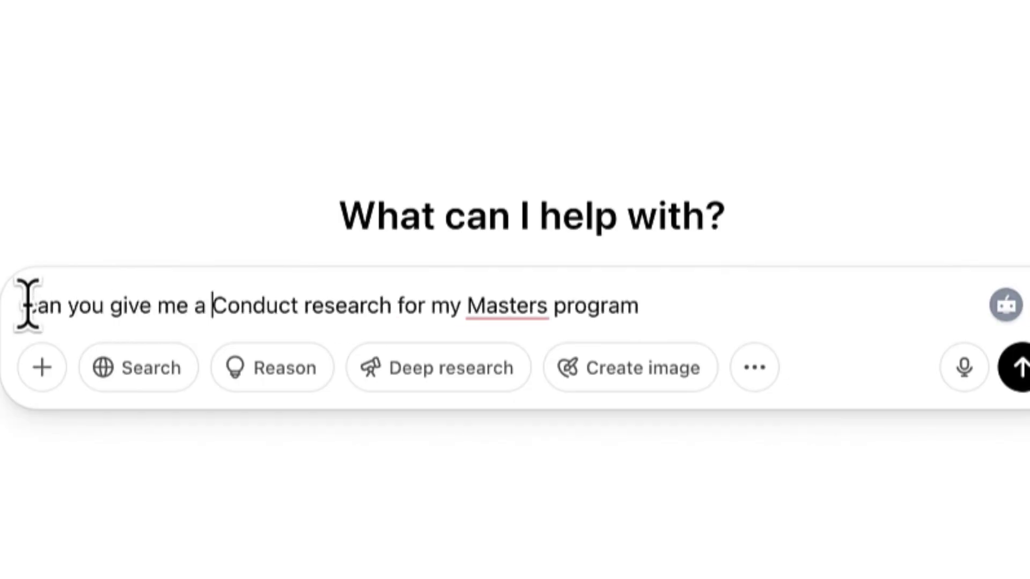
pyautogui.write('n')
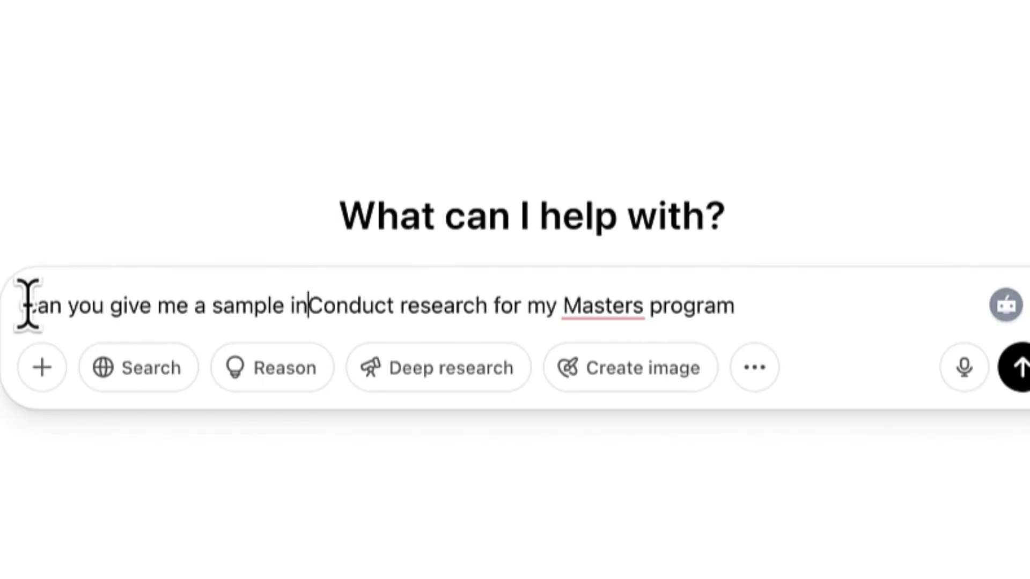
pyautogui.press('BackSpace')
pyautogui.press('BackSpace')
pyautogui.write('c')
pyautogui.write('om instruction o')
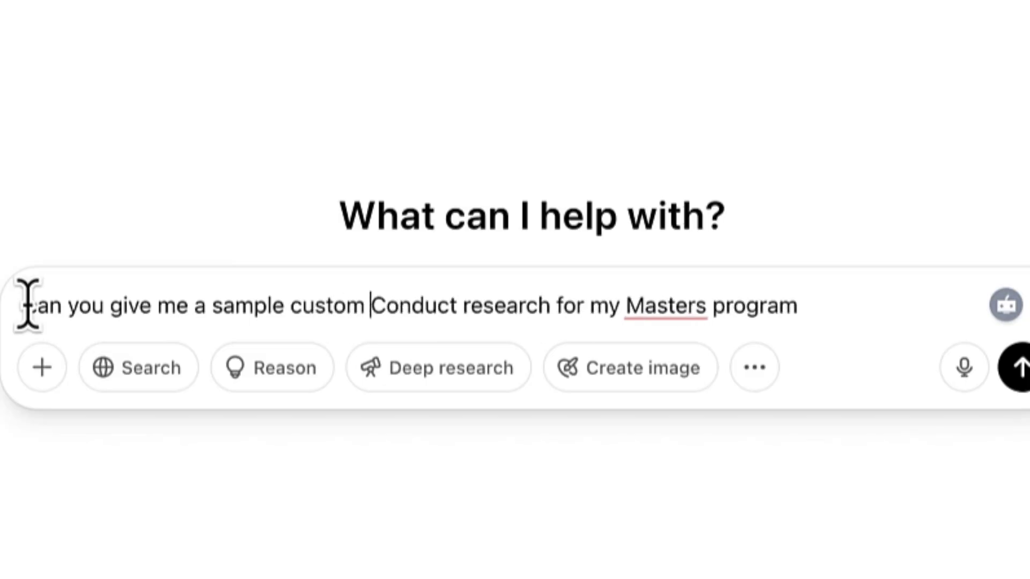
pyautogui.write('f r')
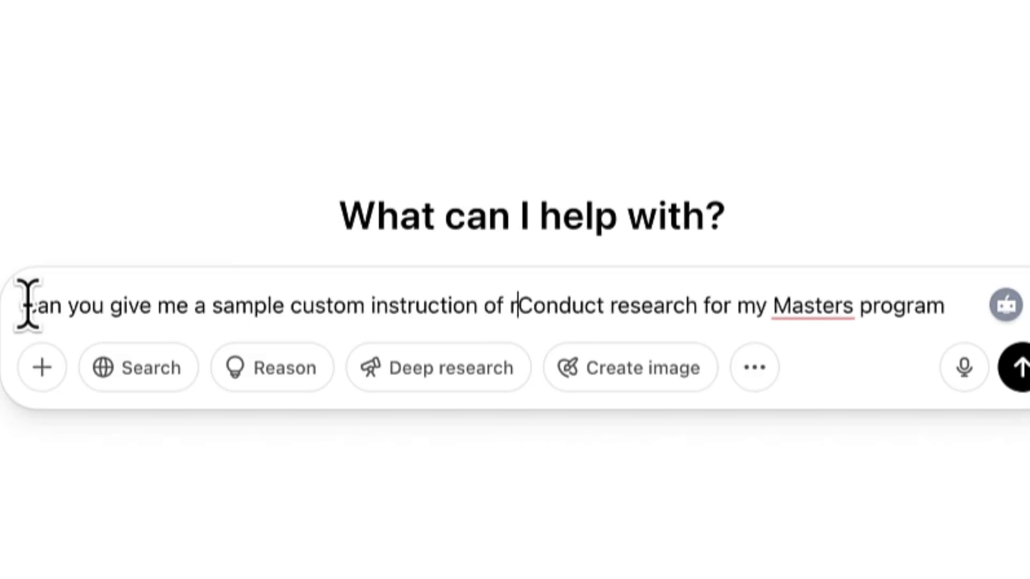
pyautogui.press('BackSpace')
pyautogui.press('BackSpace')
pyautogui.press('BackSpace')
pyautogui.press('BackSpace')
# - Complete the prompt with "for a space on perplexity AI on the topic:" before the pasted title and submit it
pyautogui.write('for a space on')
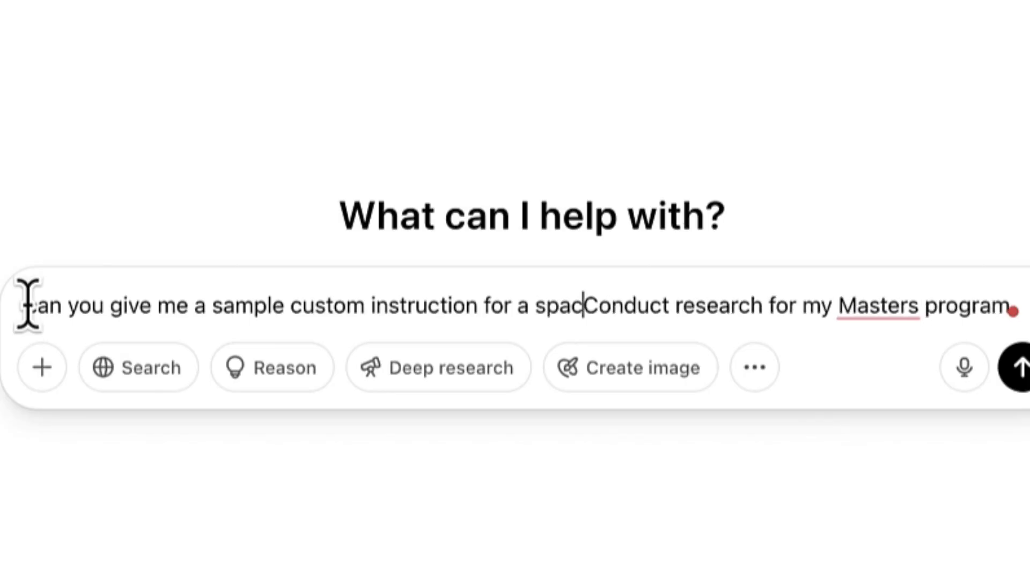
pyautogui.write(' perplexity ')
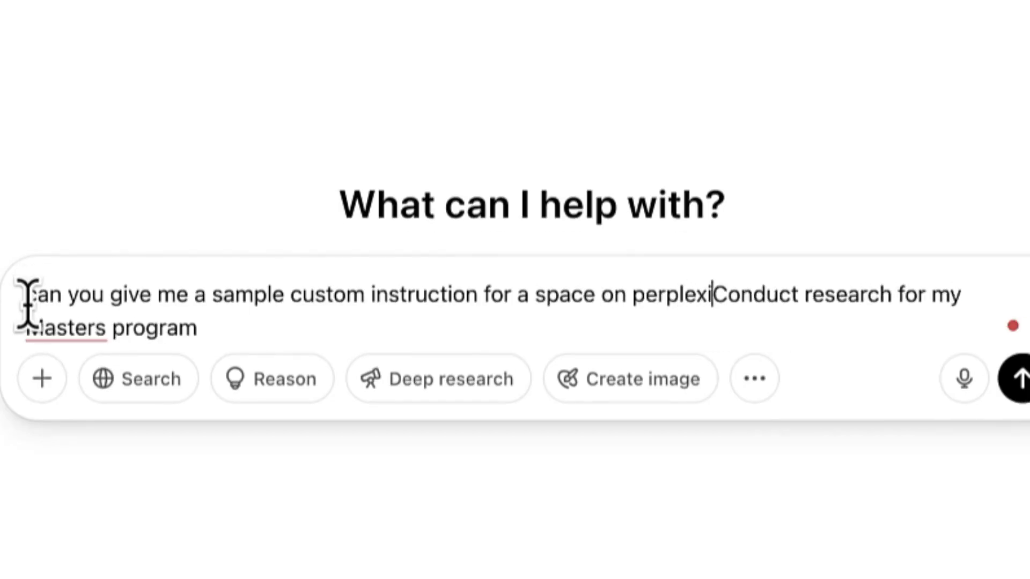
pyautogui.write('AI ')
pyautogui.write('on the tCo')
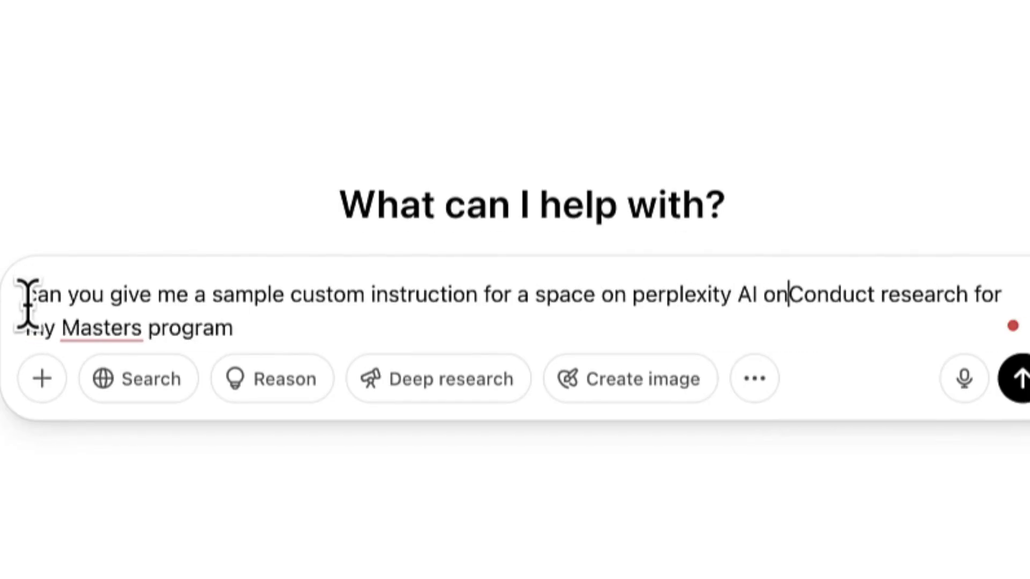
pyautogui.press('BackSpace')
pyautogui.write('topic')
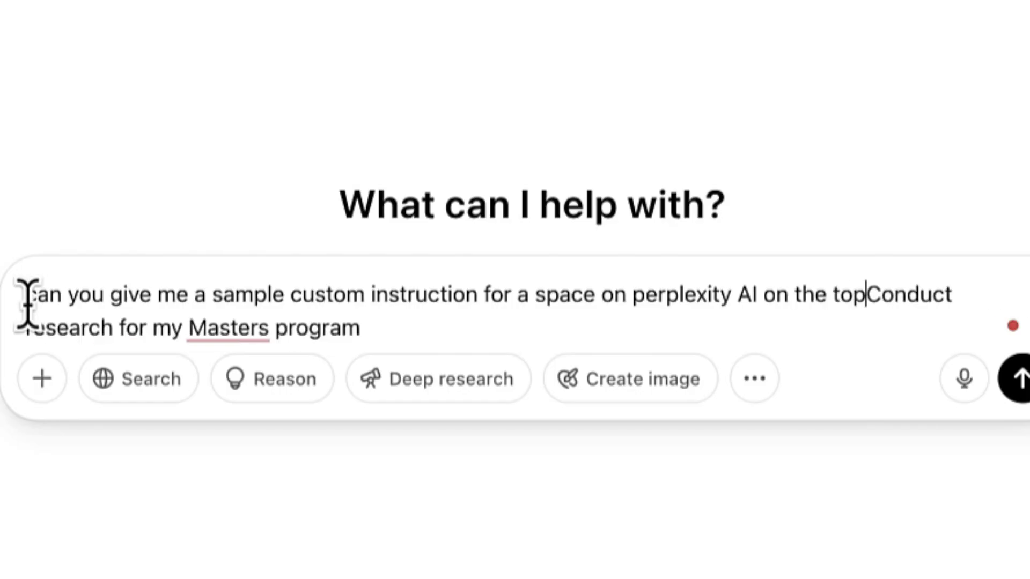
pyautogui.write(':')
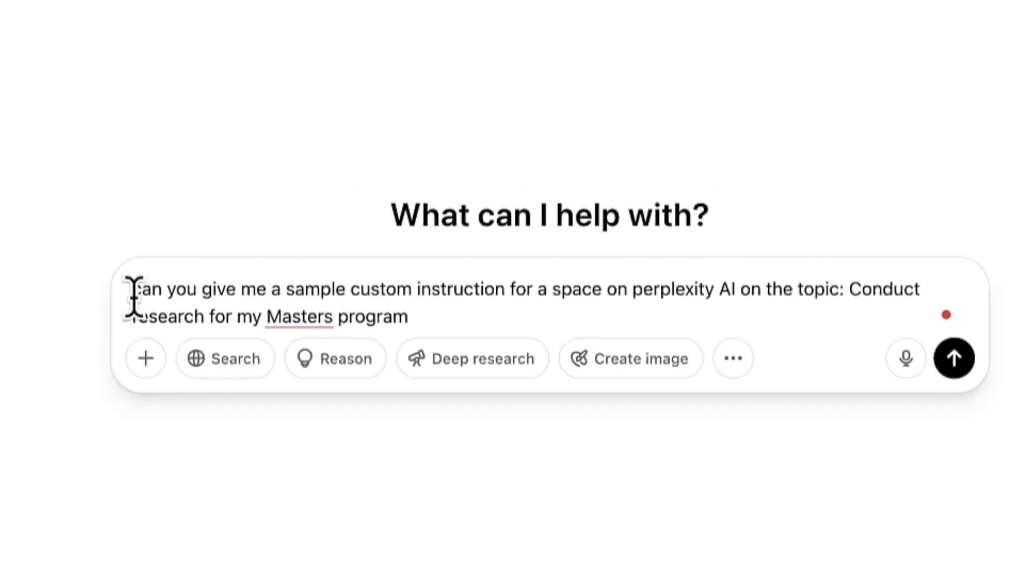
pyautogui.press('Return')
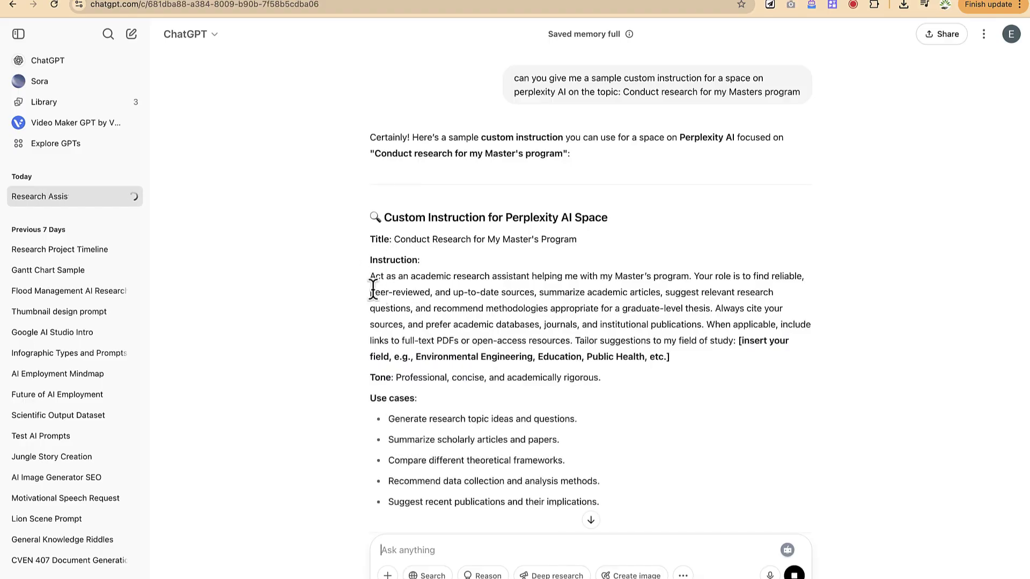
# - Copy the generated instruction, tone and use cases into the Perplexity space's custom instructions and save the settings
pyautogui.moveTo(369, 278); pyautogui.dragTo(419, 523)
pyautogui.hotkey('ctrl', 'c')
pyautogui.scroll(-3, 546, 375)
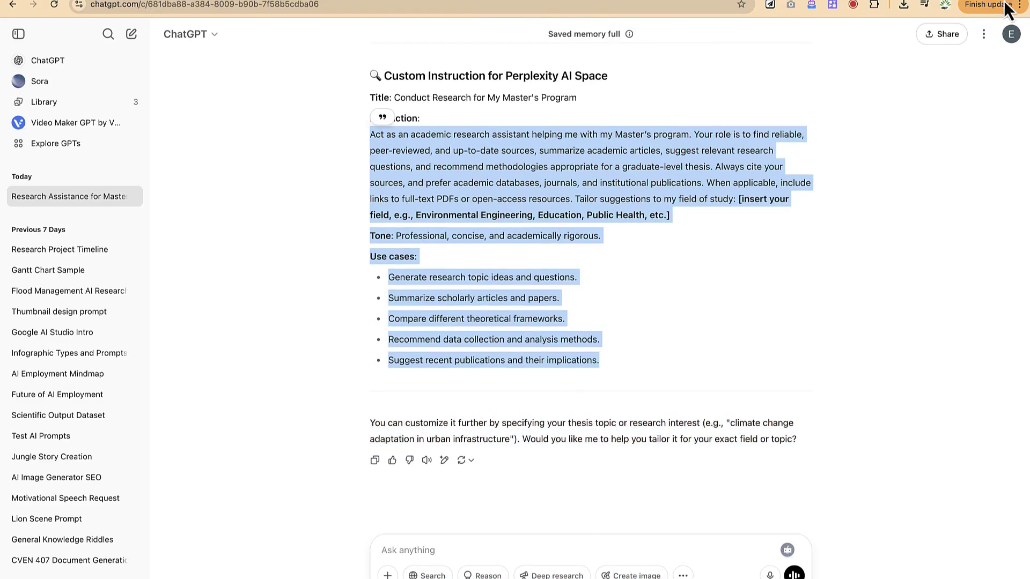
pyautogui.click(914, 1)
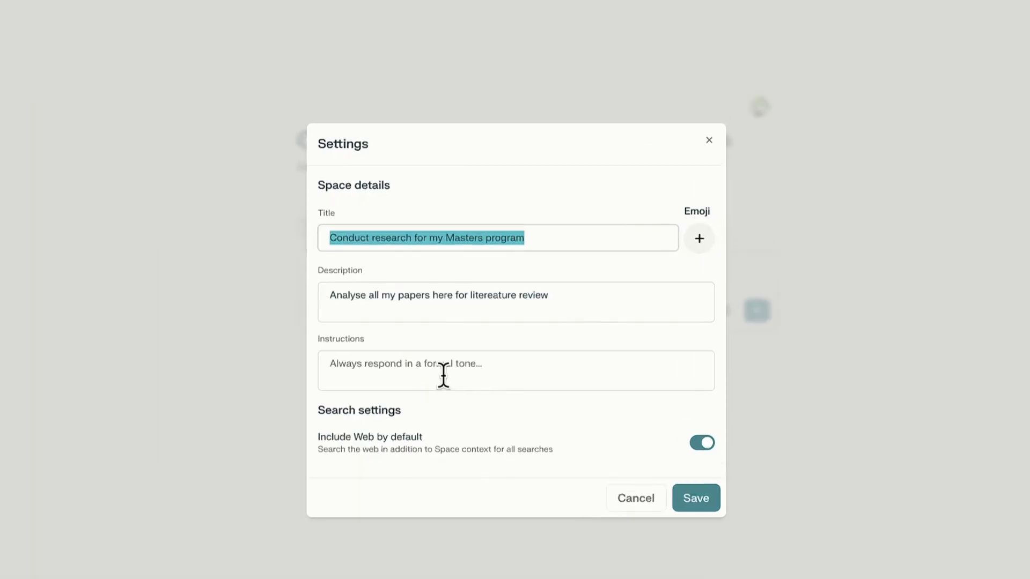
pyautogui.click(456, 358)
pyautogui.hotkey('ctrl', 'v')
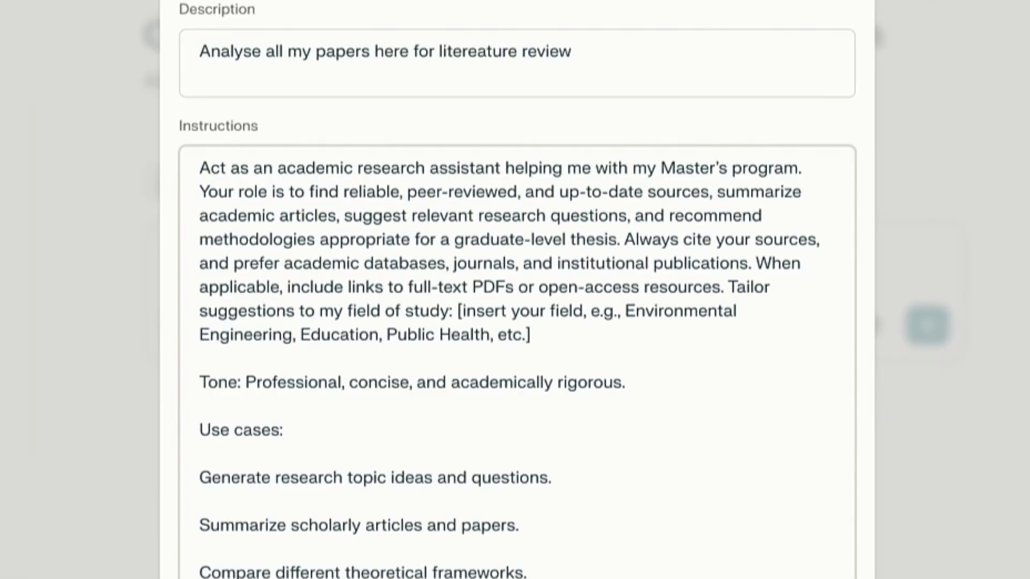
pyautogui.click(818, 573)
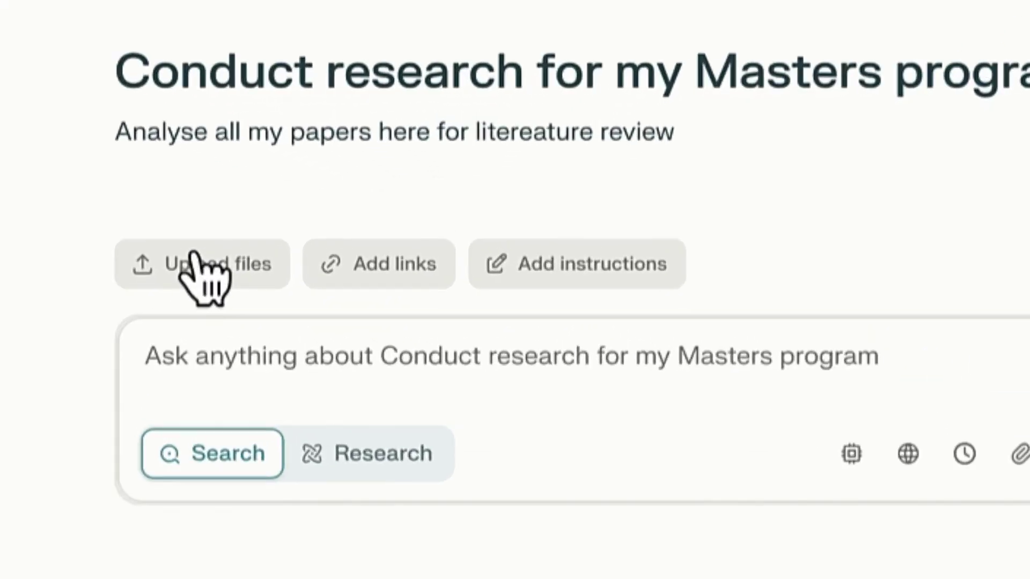
# - Upload 10.2495_SAFE-V6-N3-485-497.pdf, the Flood management case study PDF and PIIS2405844022030511.pdf to the space as local file sources
pyautogui.click(199, 264)
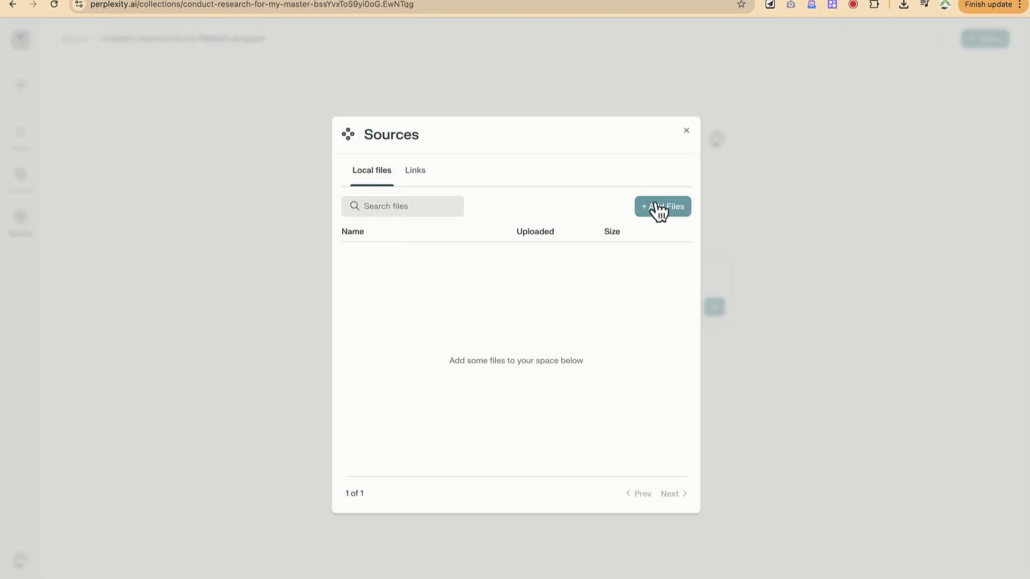
pyautogui.click(656, 211)
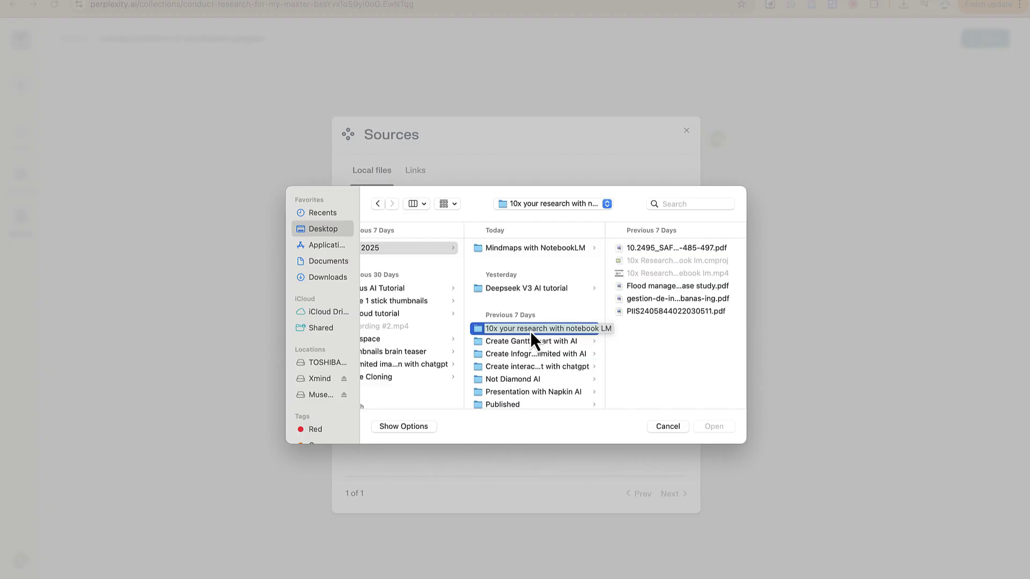
pyautogui.click(669, 311)
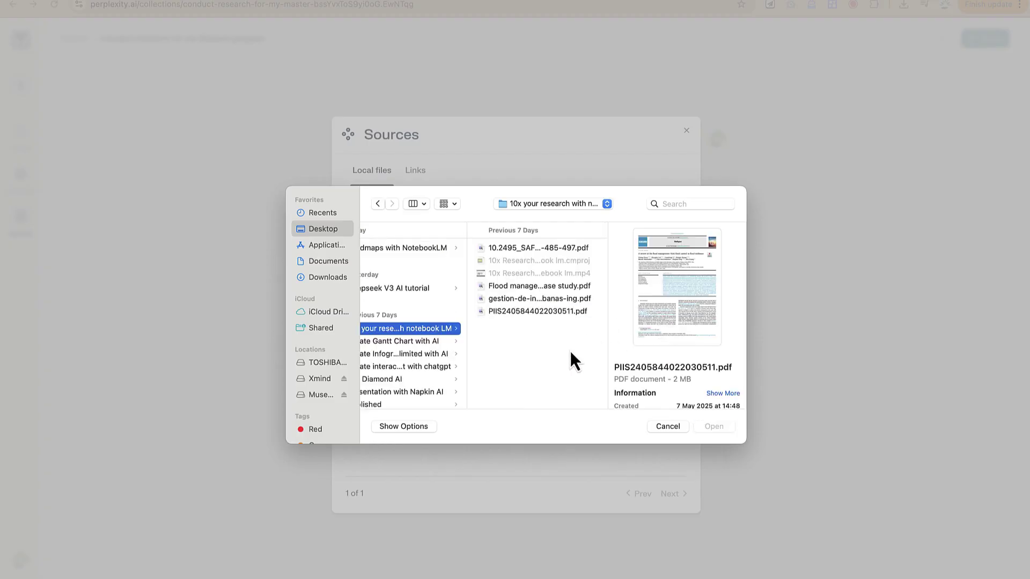
pyautogui.keyDown('super'); pyautogui.click(538, 248); pyautogui.keyUp('super')
pyautogui.keyDown('super'); pyautogui.click(539, 286); pyautogui.keyUp('super')
pyautogui.click(852, 518)
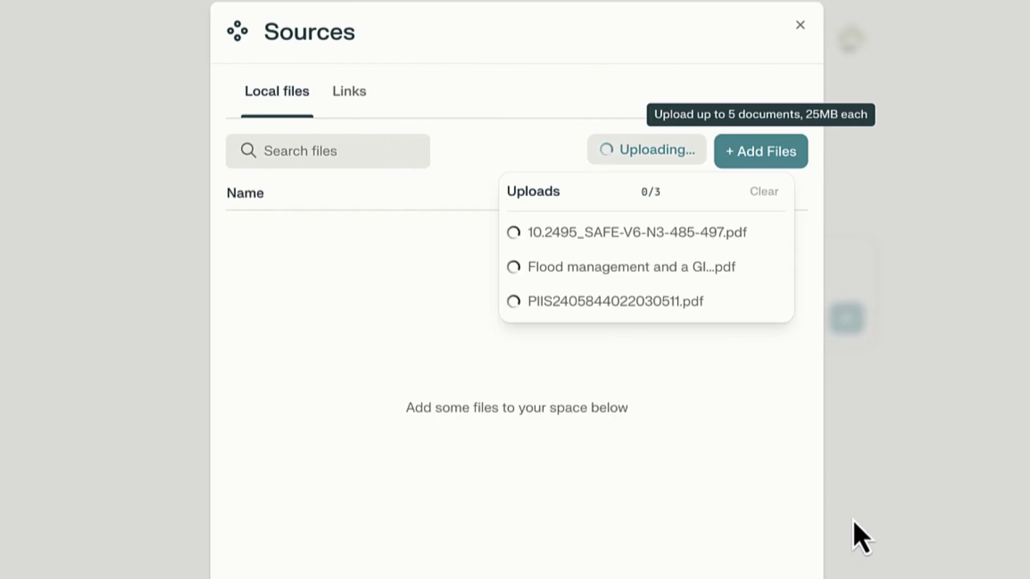
pyautogui.click(860, 536)
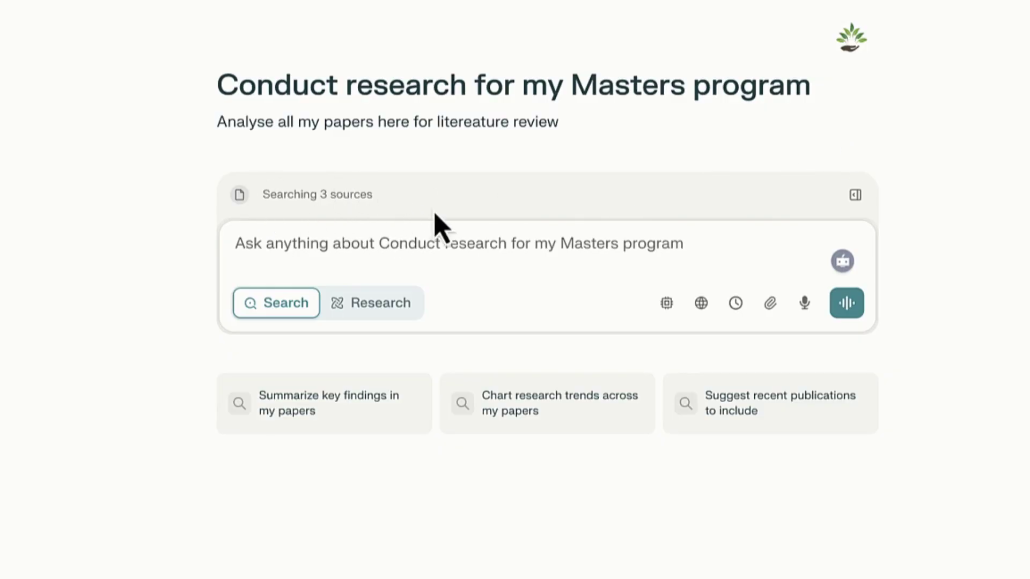
# - Ask the space "can you generate a summary of the research papers i have uploaded"
pyautogui.moveTo(333, 320)
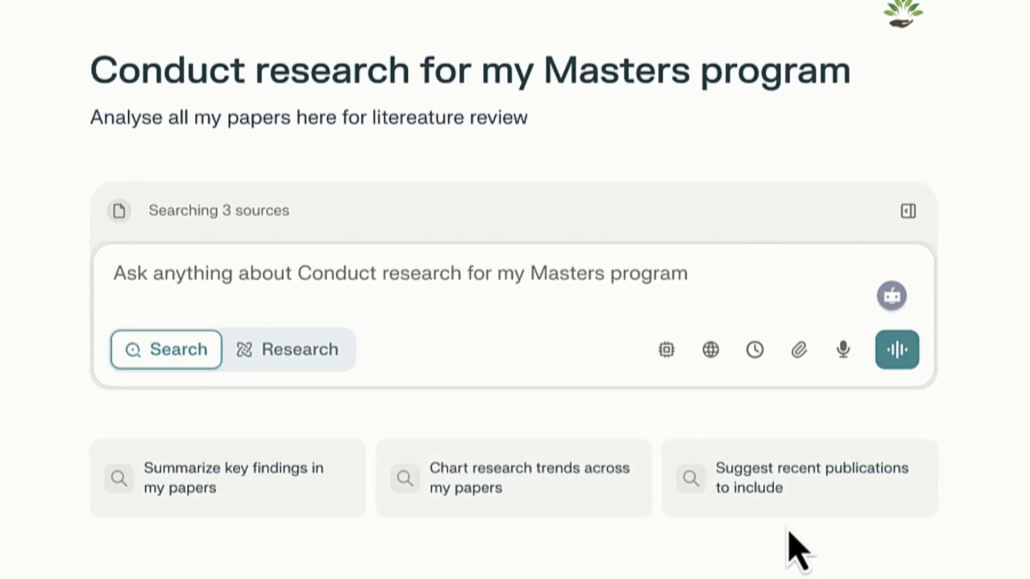
pyautogui.write('can you generate a summary of the research papers i have uploaded')
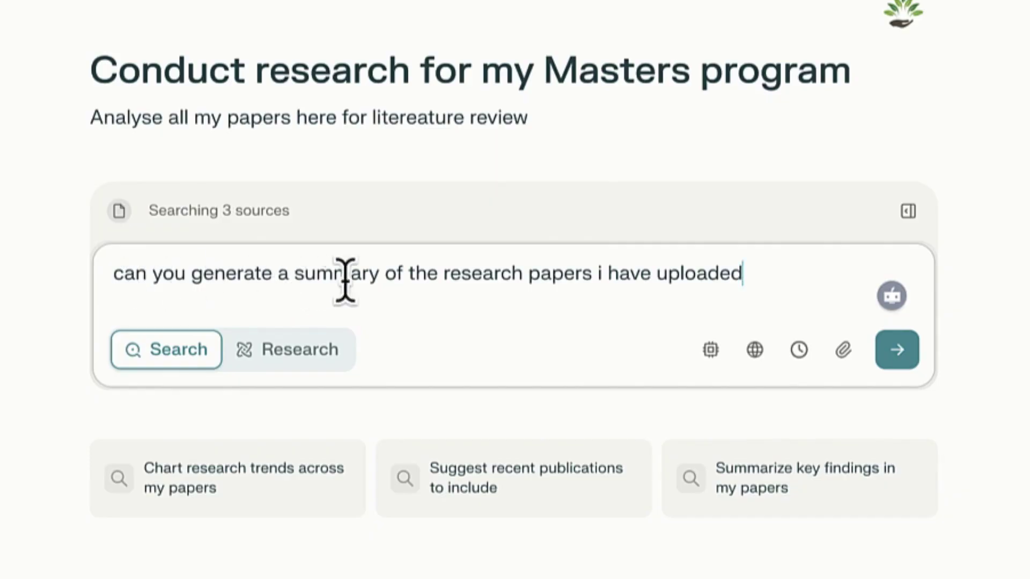
pyautogui.click(895, 348)
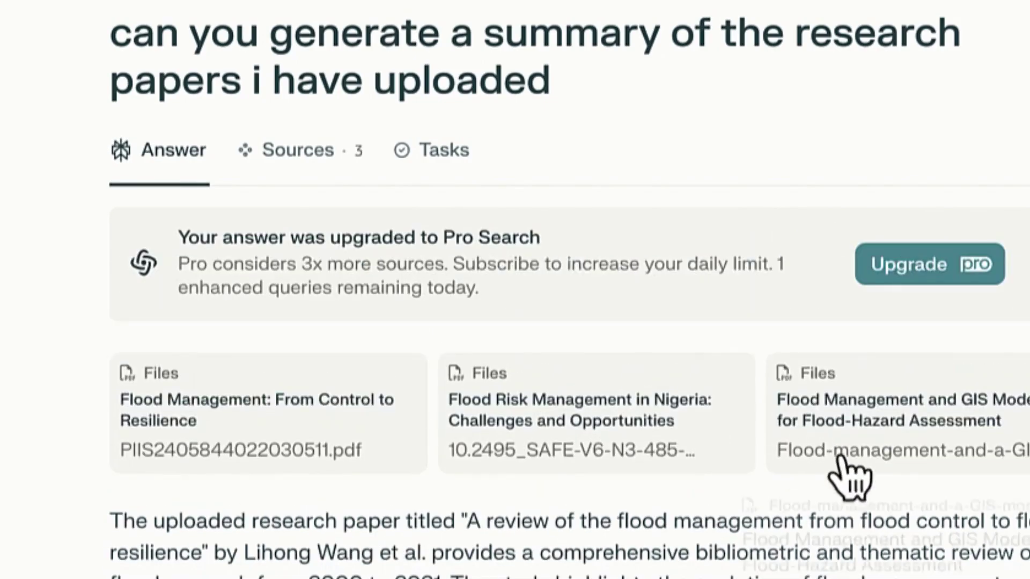
# - Read through the generated summary of the uploaded papers, from its cited files to the related questions
pyautogui.scroll(-4, 850, 476)
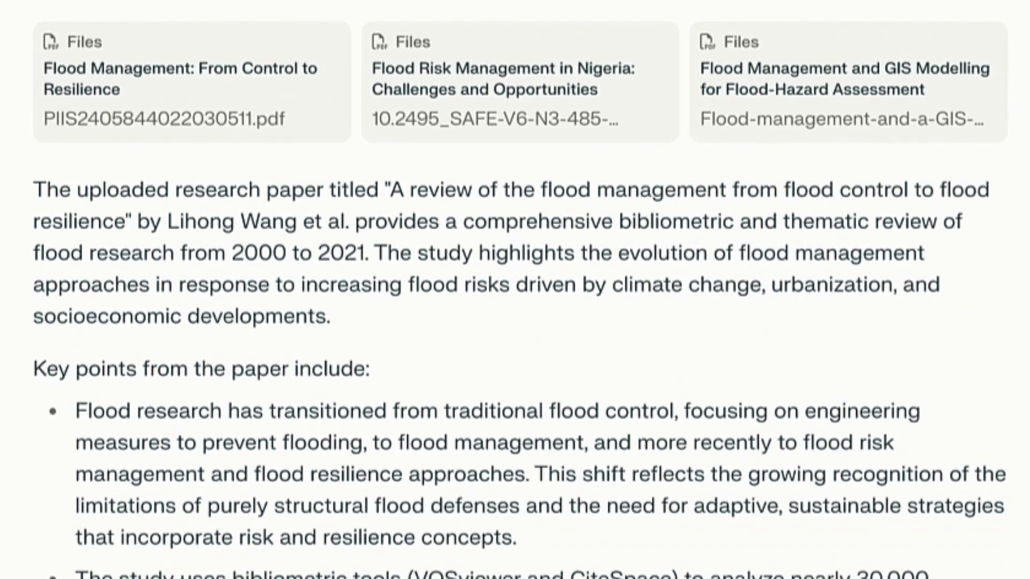
pyautogui.scroll(-8, 515, 290)
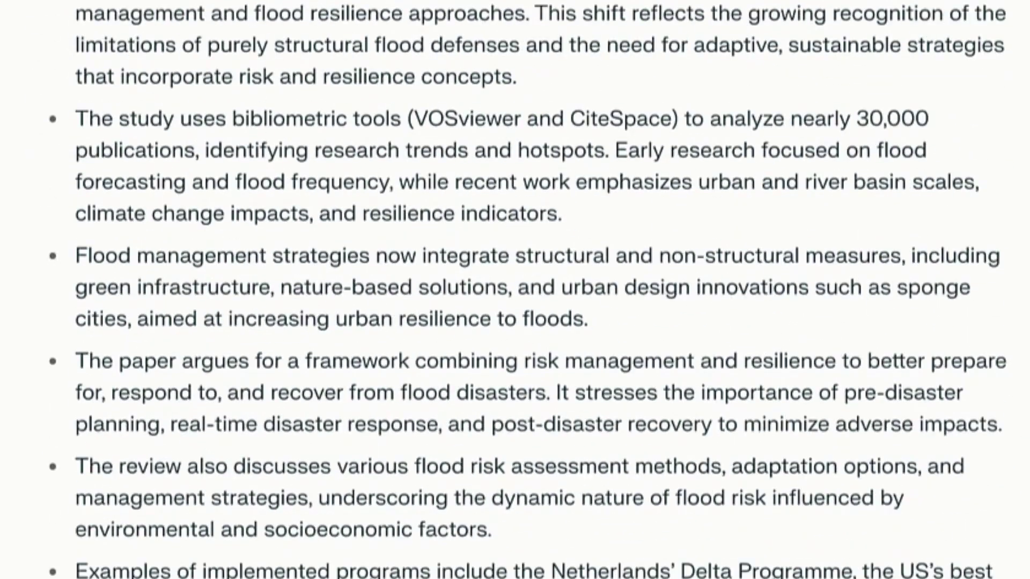
pyautogui.scroll(-4, 514, 290)
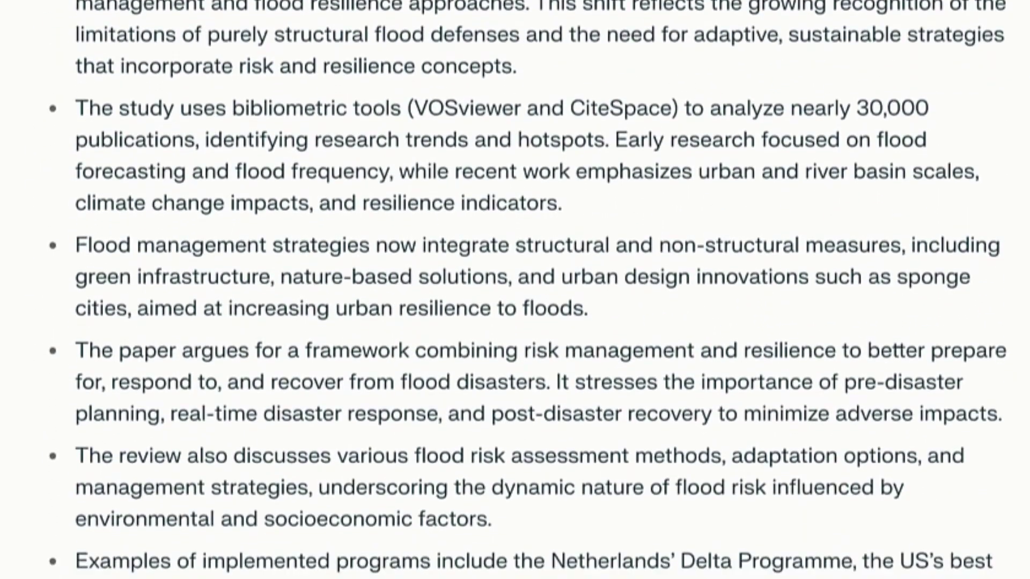
pyautogui.scroll(-5, 515, 289)
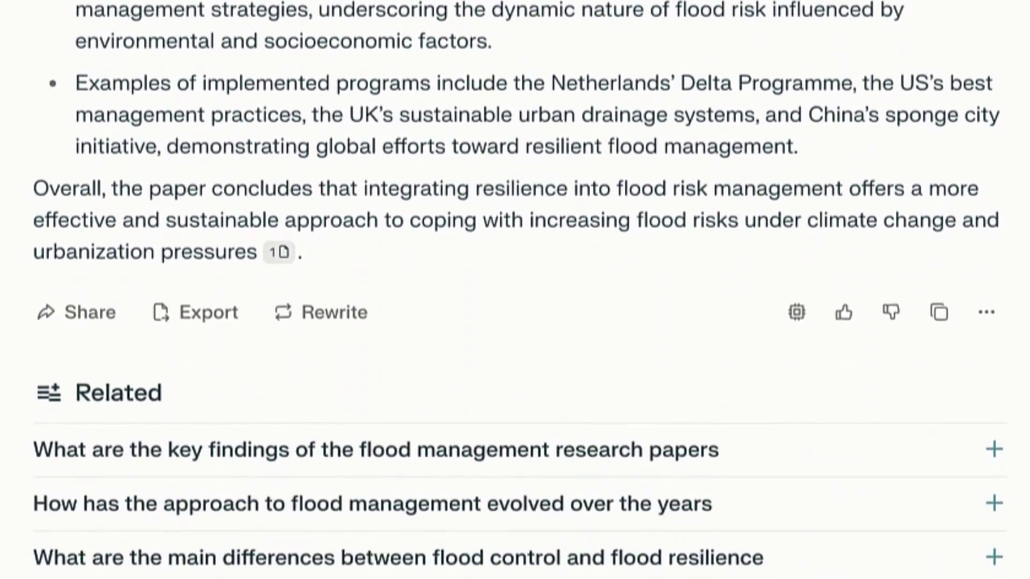
pyautogui.scroll(8, 514, 289)
pyautogui.scroll(8, 514, 289)
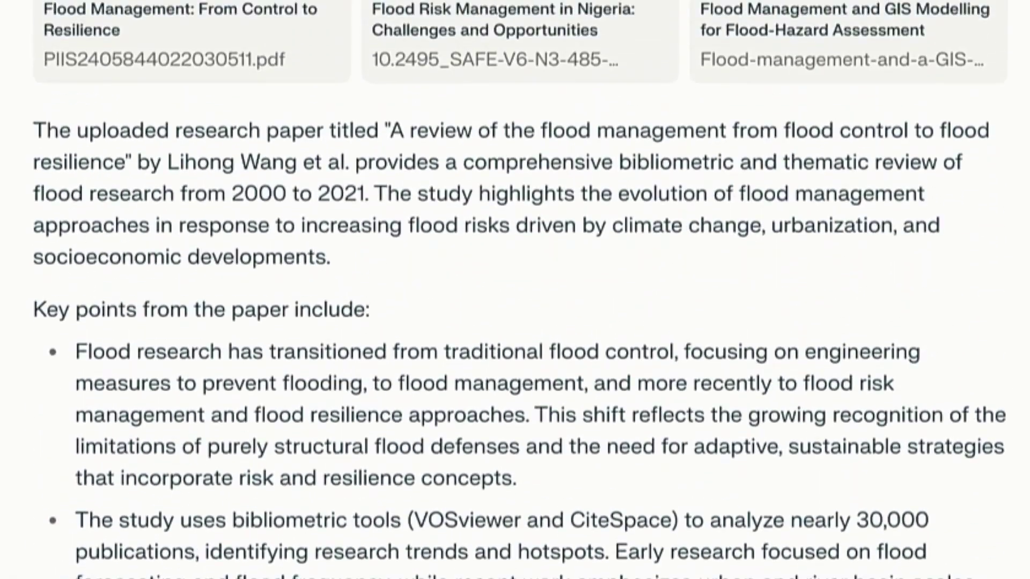
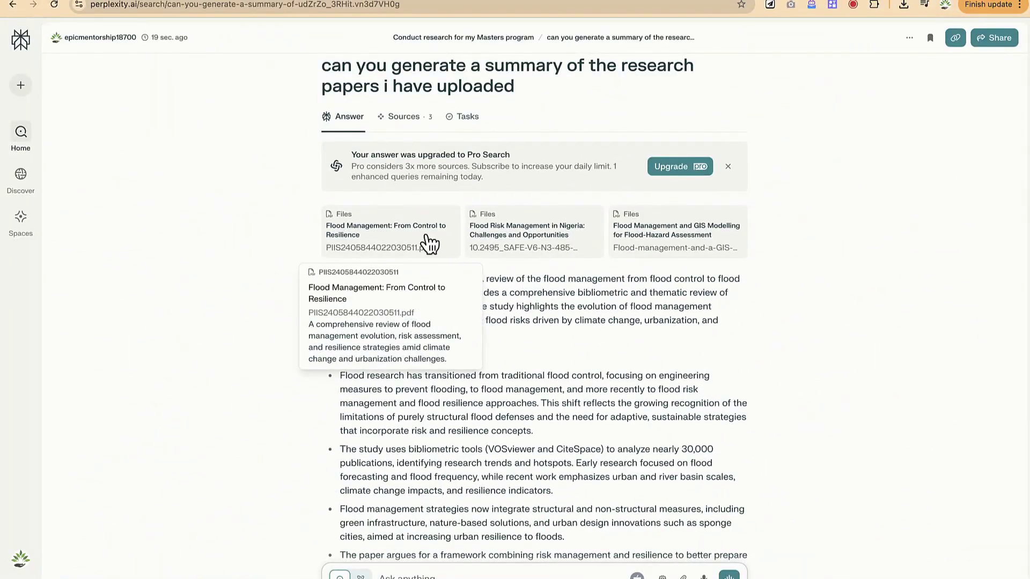
# - Open the cited Flood Risk Management in Nigeria file, return to the summary, and check its citation and additional answer options
pyautogui.click(546, 248)
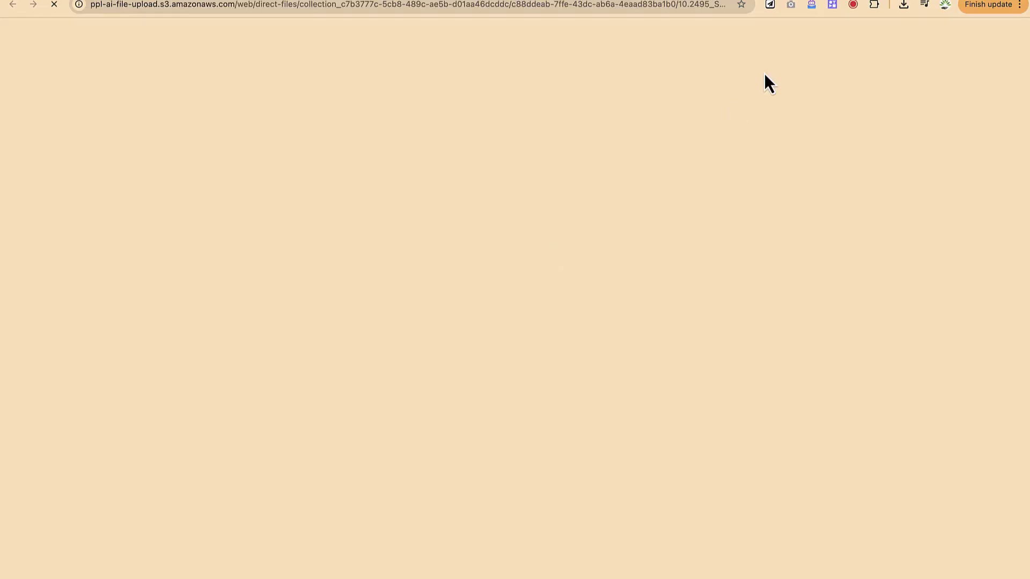
pyautogui.scroll(-3, 510, 395)
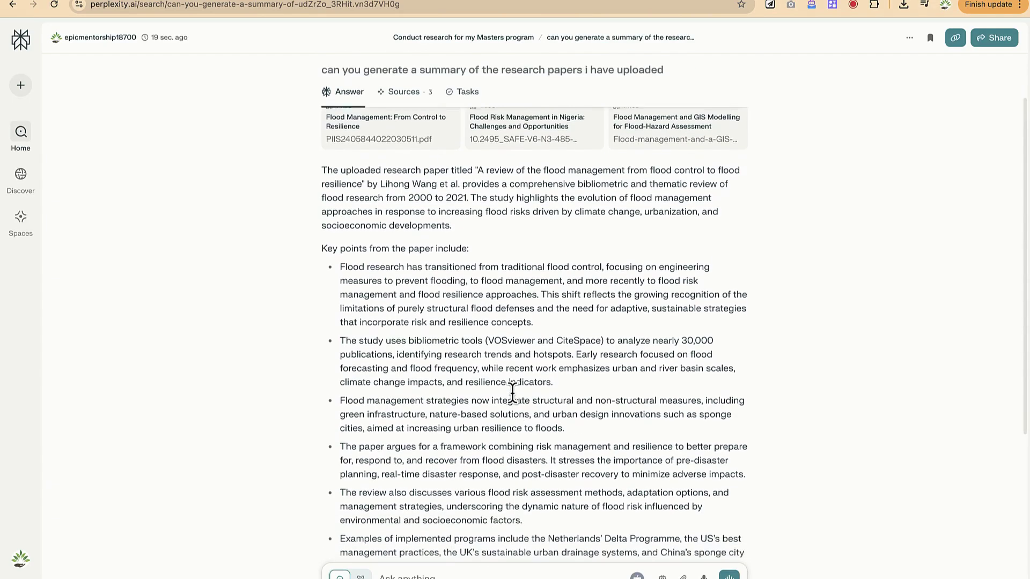
pyautogui.scroll(-2, 513, 392)
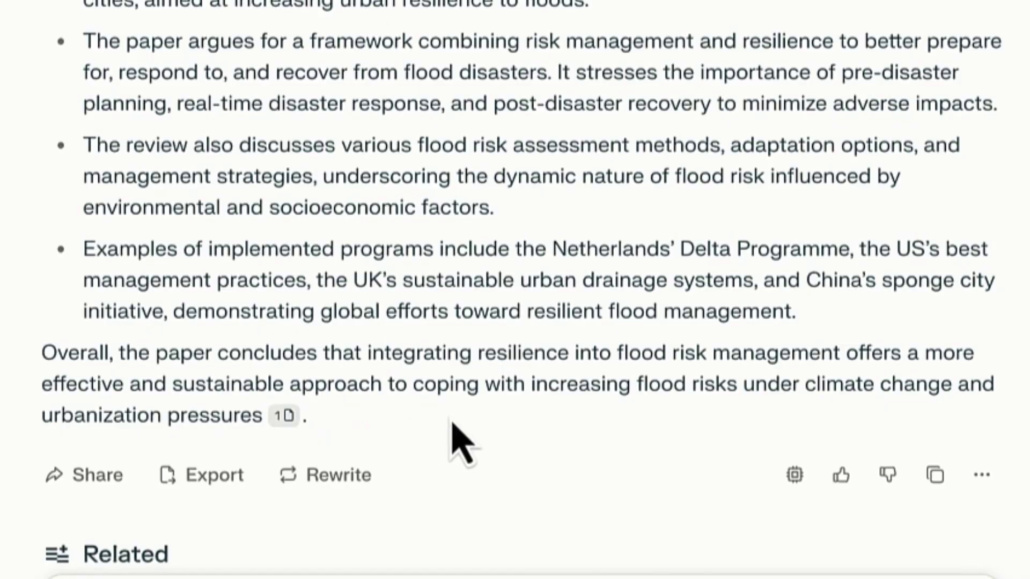
pyautogui.moveTo(280, 421)
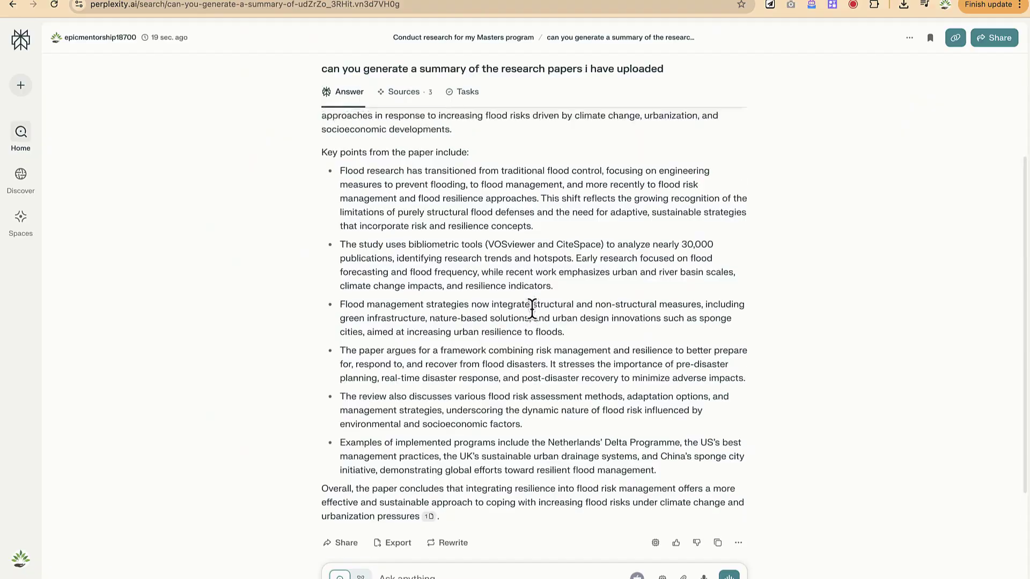
pyautogui.scroll(3, 534, 308)
pyautogui.scroll(-6, 534, 308)
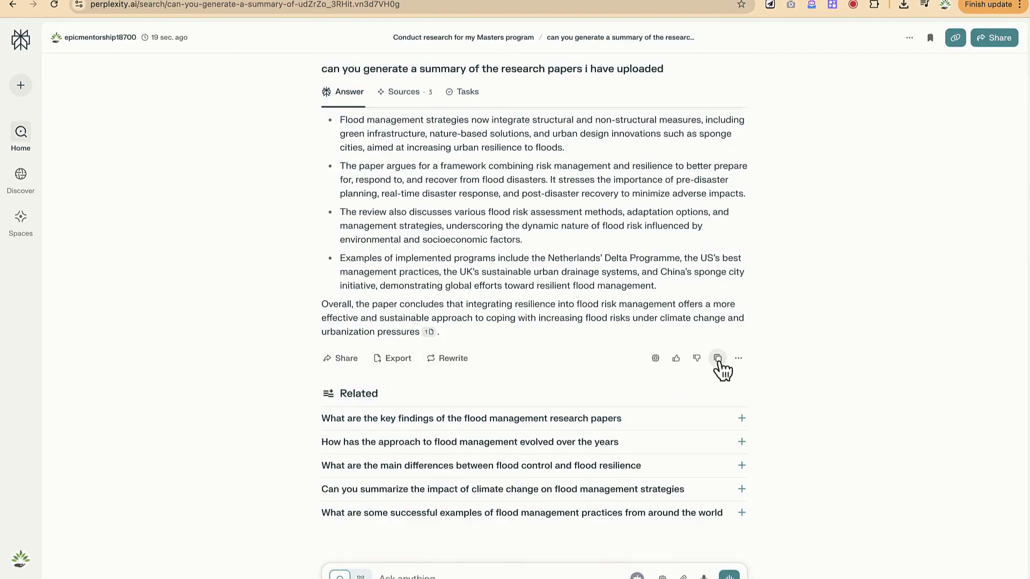
pyautogui.click(739, 358)
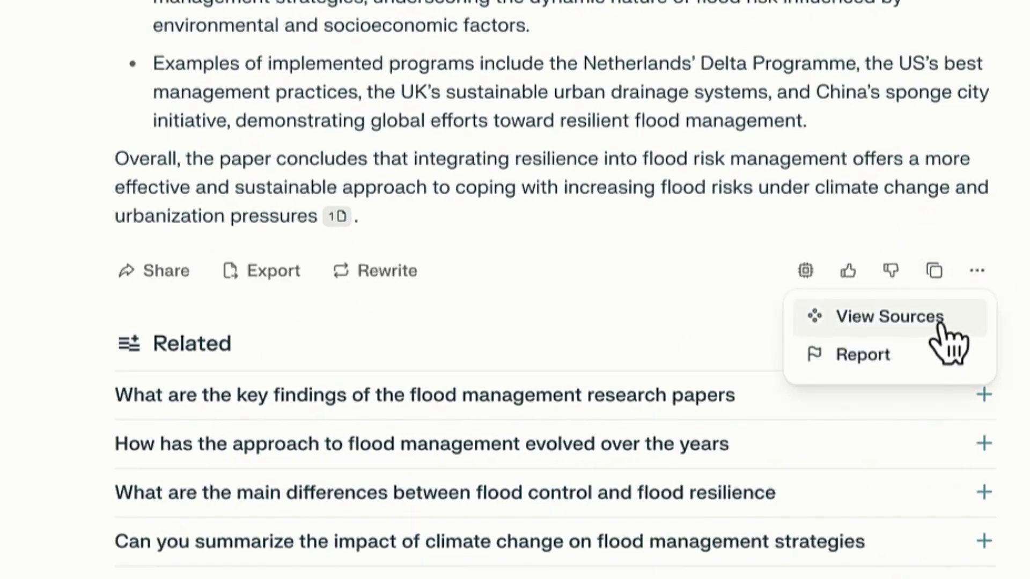
pyautogui.click(972, 218)
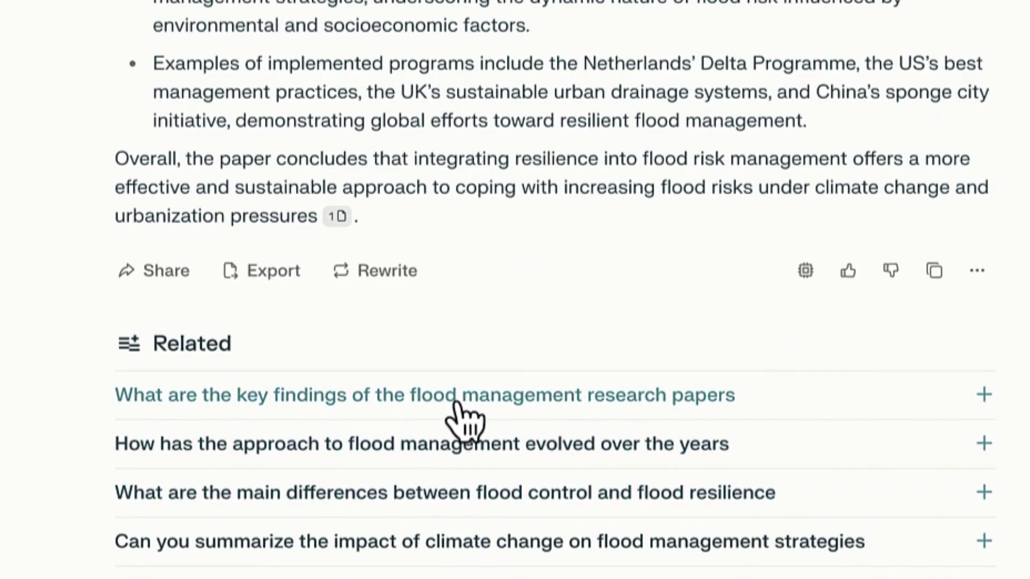
# - Ask the related question "How has the approach to flood management evolved over the years" and review its answer
pyautogui.click(433, 459)
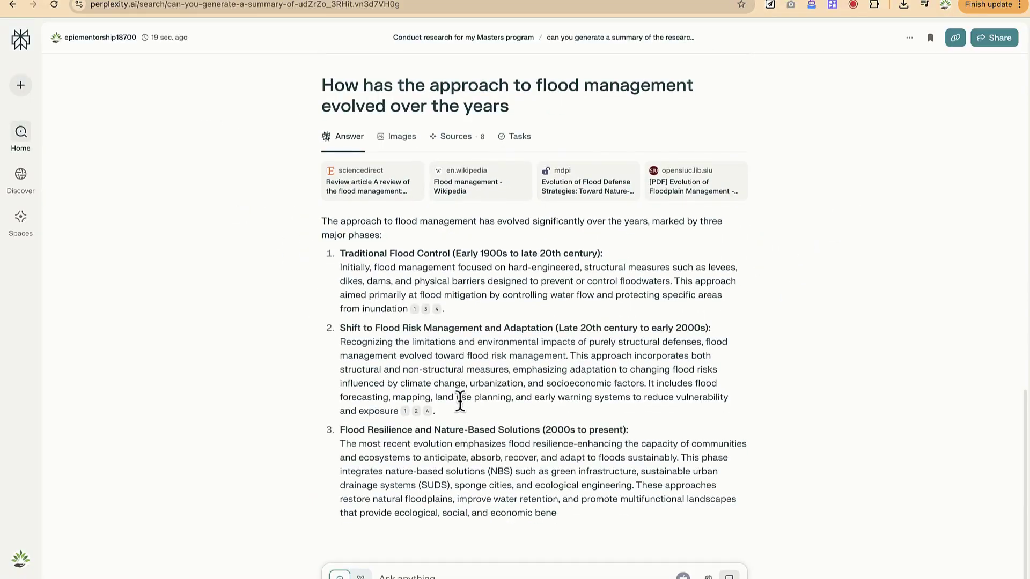
pyautogui.scroll(10, 467, 429)
pyautogui.scroll(5, 460, 408)
pyautogui.scroll(-15, 460, 408)
pyautogui.scroll(9, 462, 413)
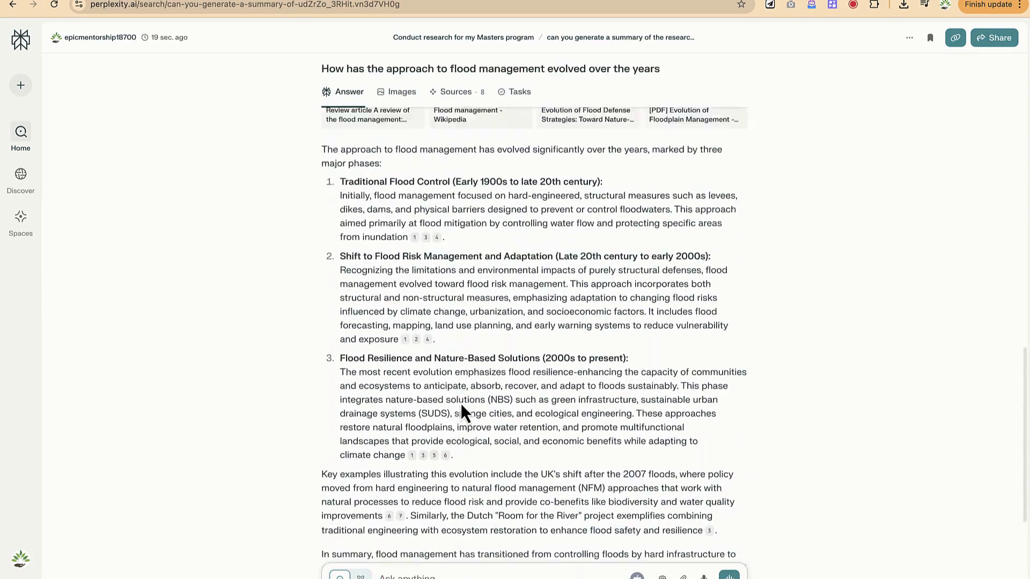
# - Ask the follow-up "what can you concludee based on this as to methods to mitigate flooding in nigeria"
pyautogui.scroll(-3, 463, 413)
pyautogui.scroll(-6, 462, 413)
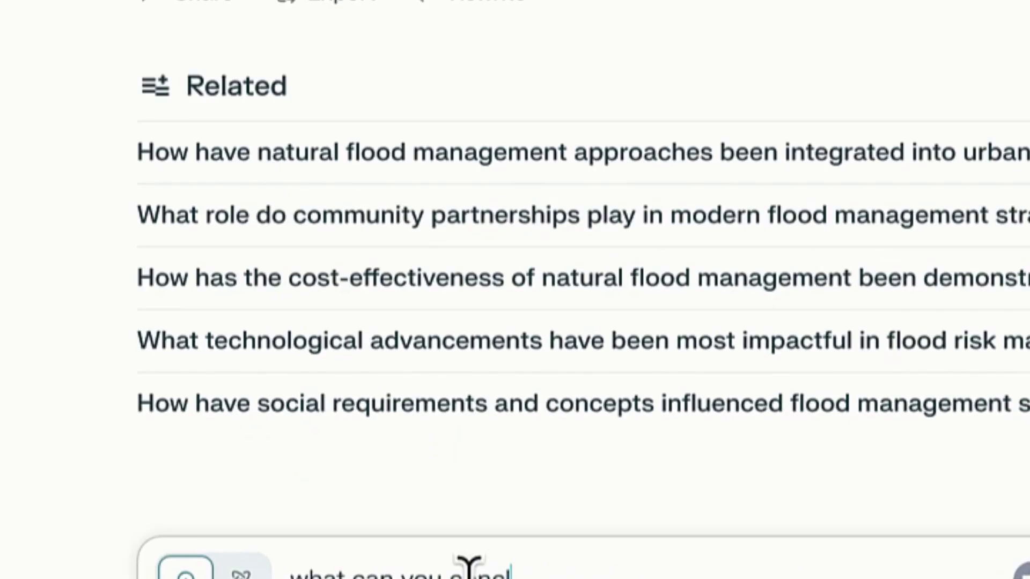
pyautogui.write('based on this')
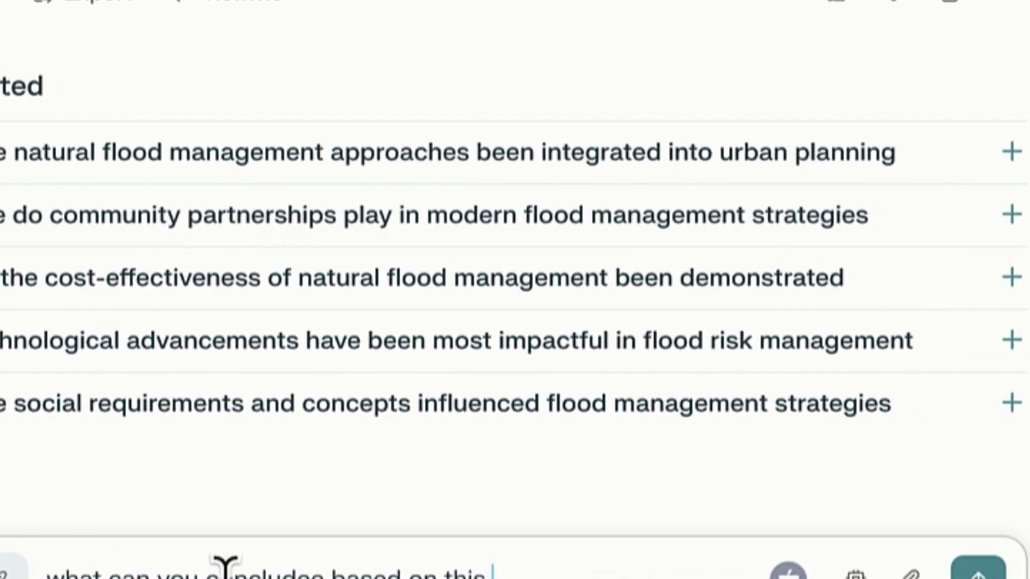
pyautogui.write(' as to tm')
pyautogui.press('BackSpace')
pyautogui.press('BackSpace')
pyautogui.write('methods to mig')
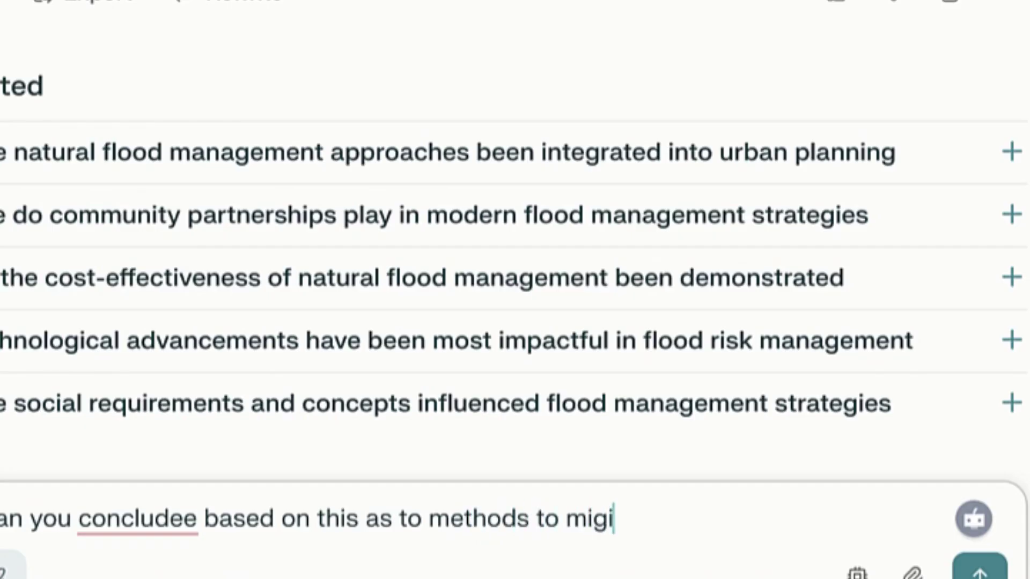
pyautogui.write('igate floo')
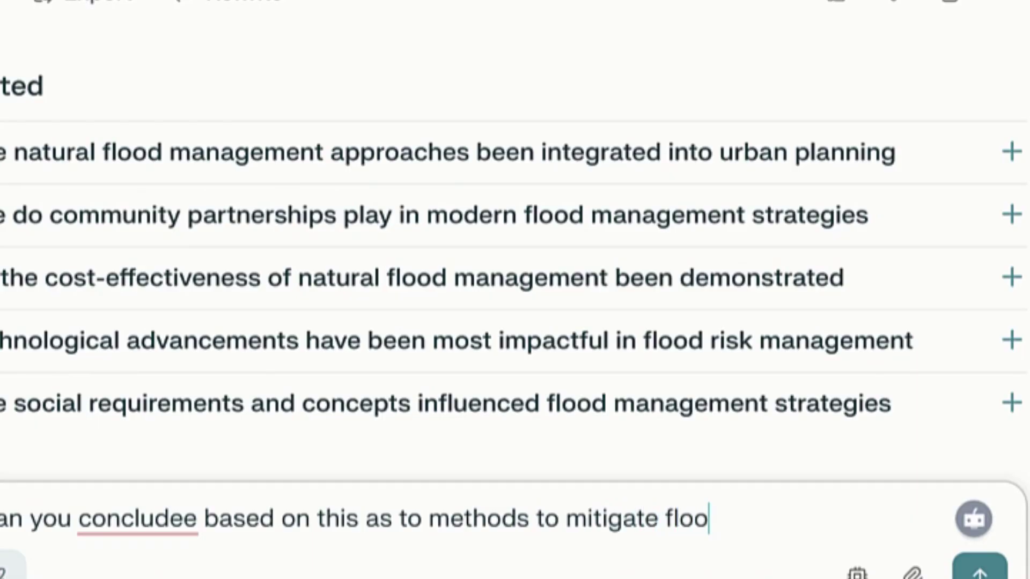
pyautogui.write('ding in nigeria')
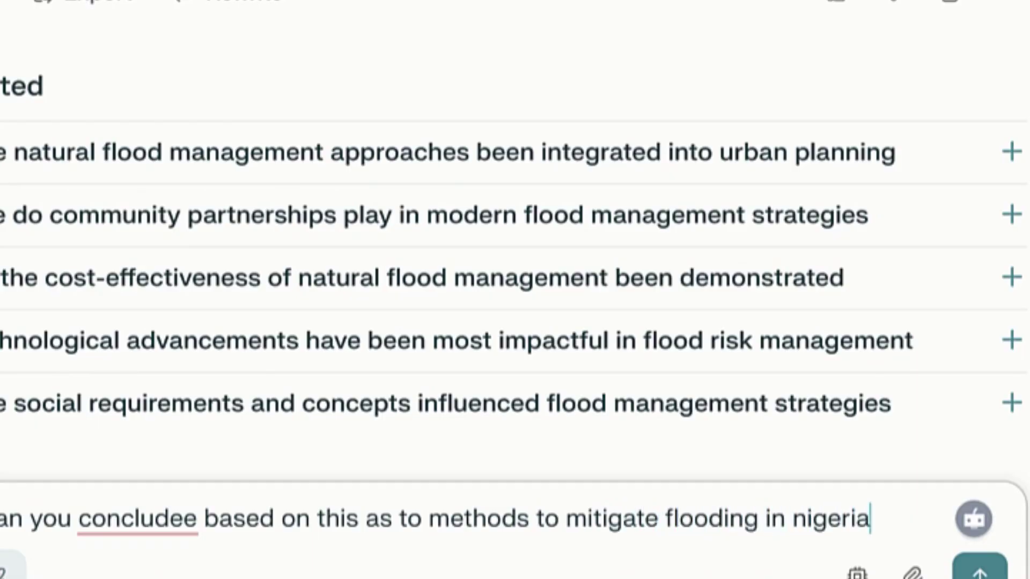
pyautogui.press('Return')
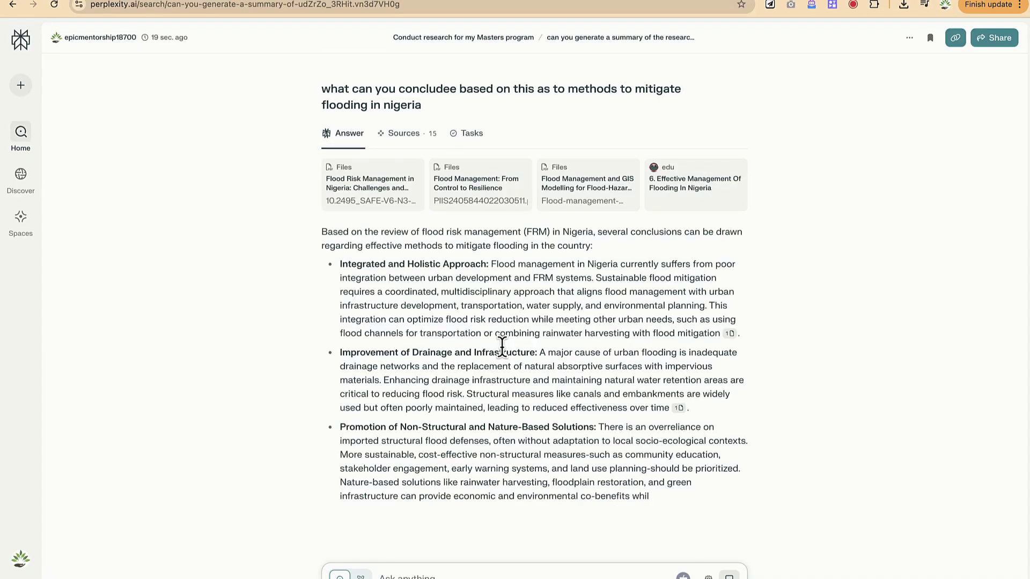
# - Review the answer on methods to mitigate flooding in Nigeria, including its cited files and listed recommendations
pyautogui.scroll(5, 620, 301)
pyautogui.scroll(-4, 622, 311)
pyautogui.scroll(5, 621, 300)
pyautogui.scroll(-6, 623, 308)
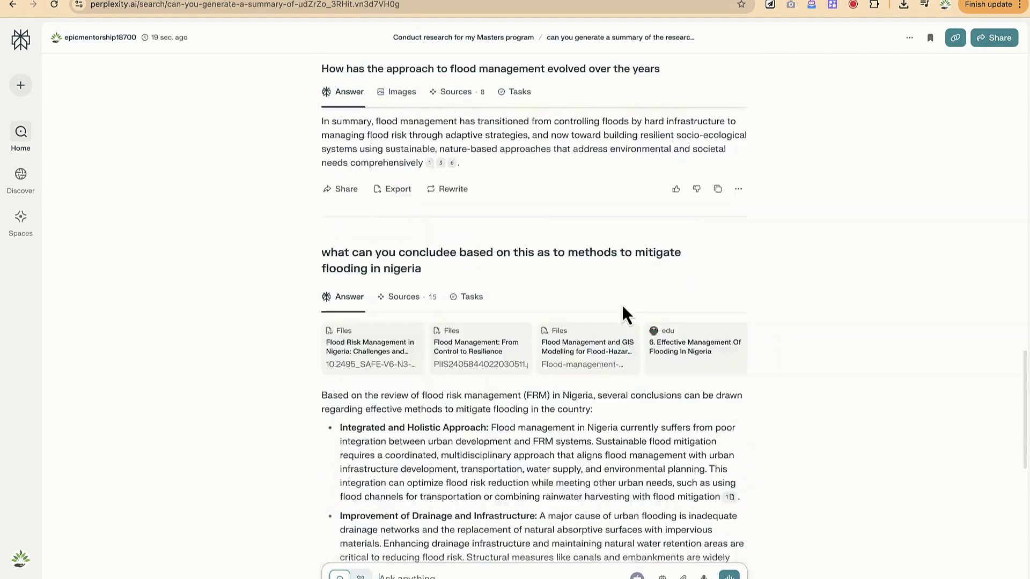
pyautogui.scroll(-1, 621, 302)
pyautogui.scroll(-5, 621, 302)
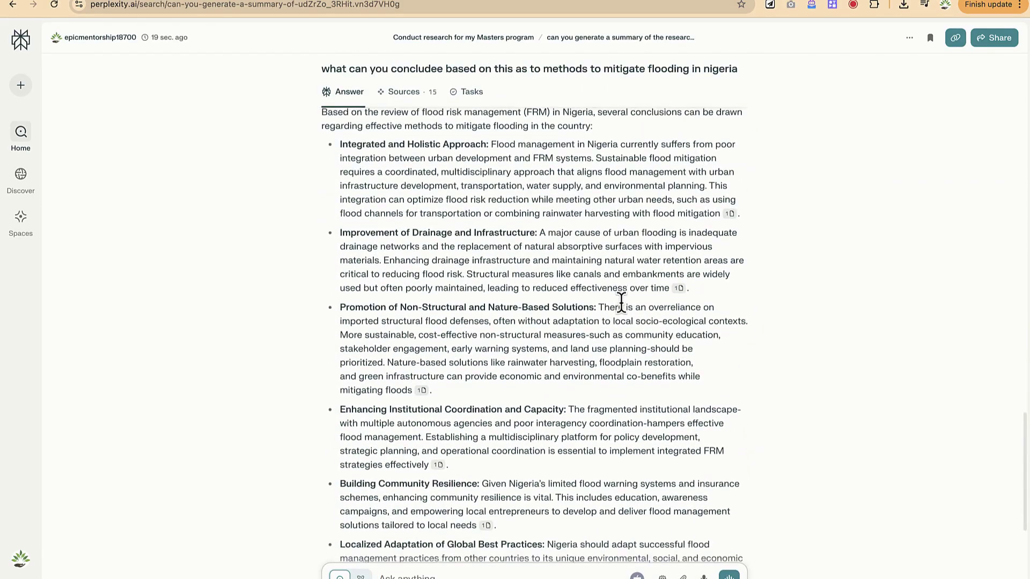
pyautogui.scroll(4, 622, 308)
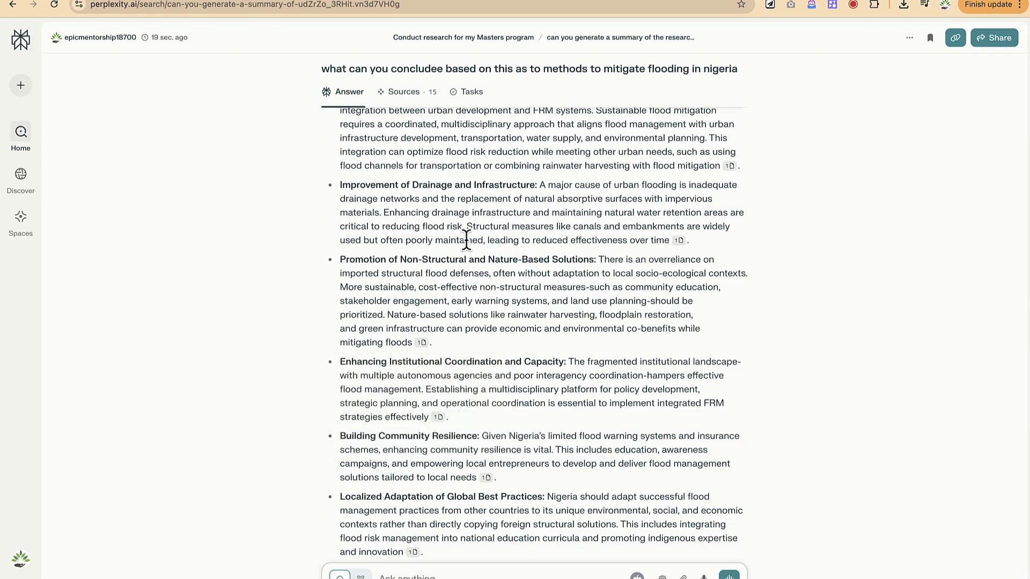
# - Create a new space titled "Analyzing youtube videos", without a description or custom instructions
pyautogui.moveTo(23, 216)
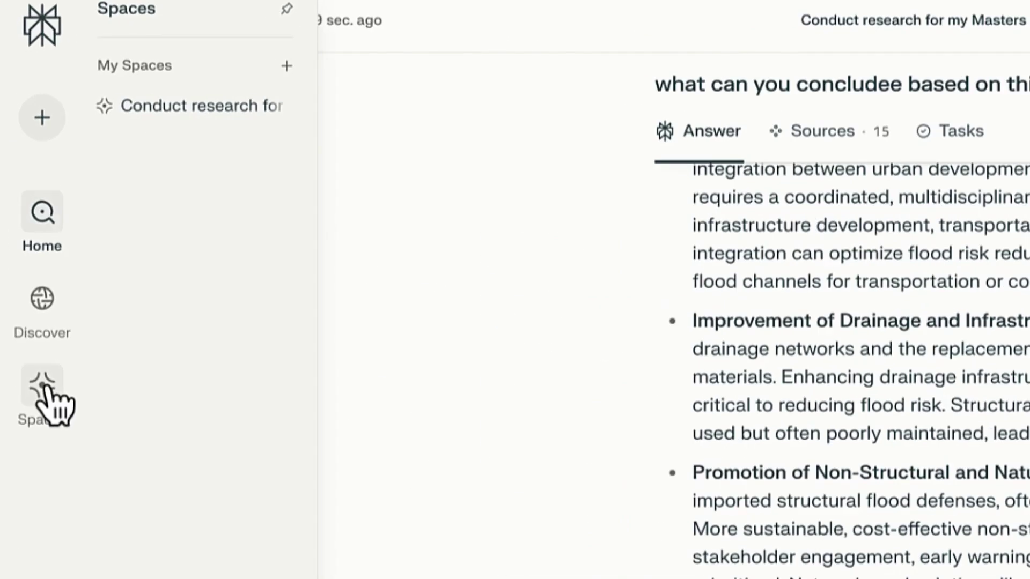
pyautogui.click(44, 385)
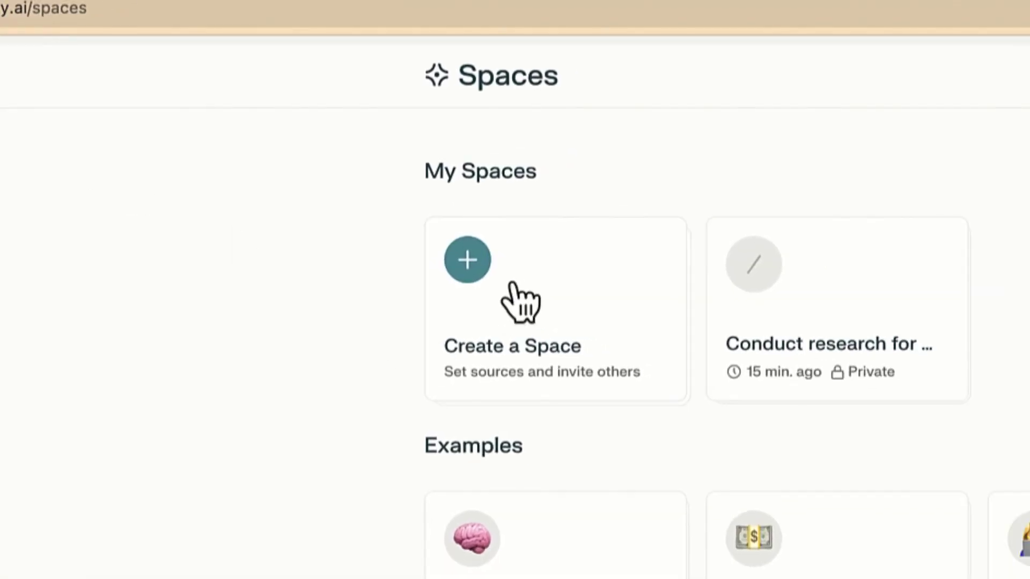
pyautogui.click(484, 280)
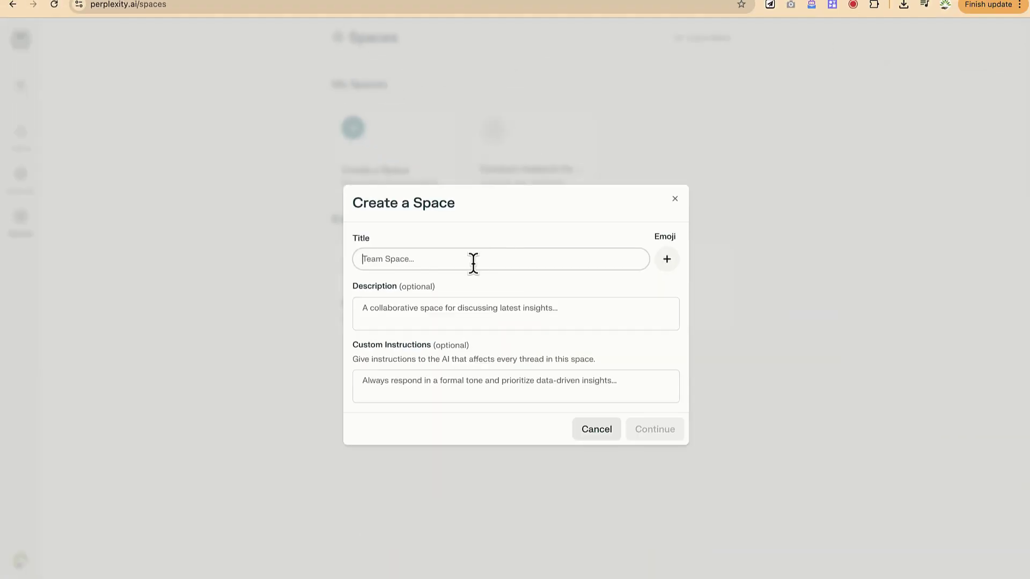
pyautogui.write('Analyzing ')
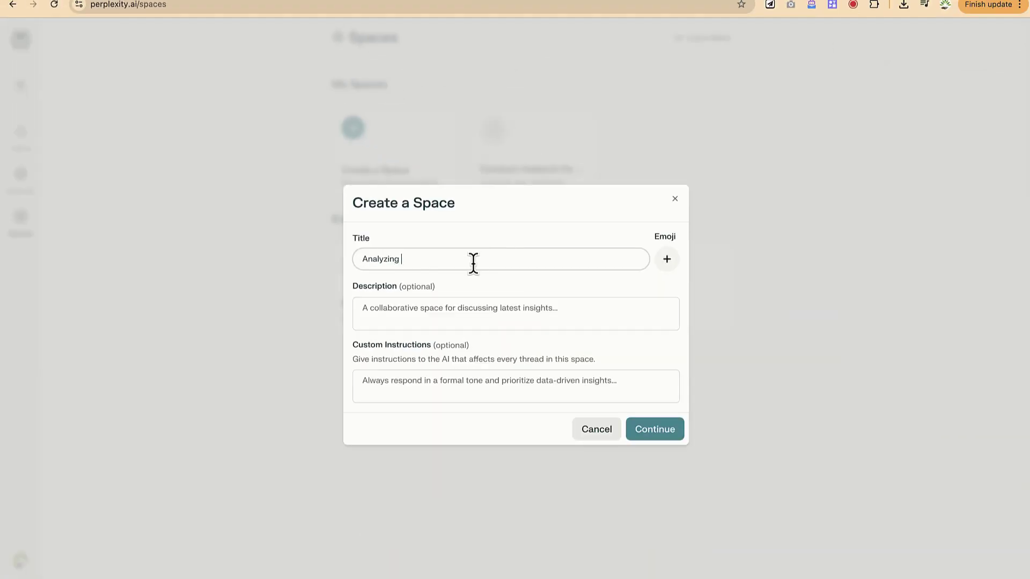
pyautogui.write('youtube videos')
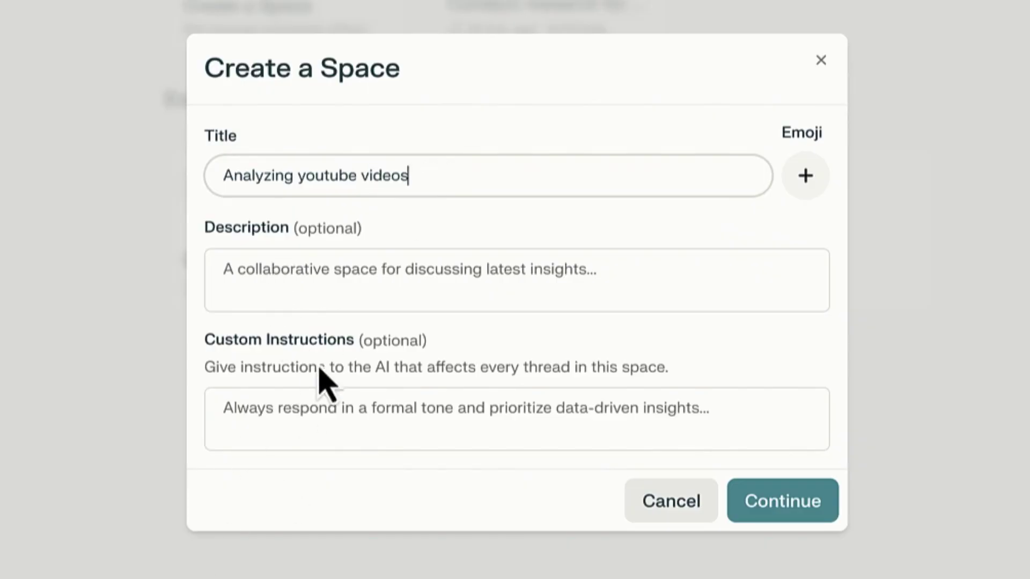
pyautogui.click(768, 501)
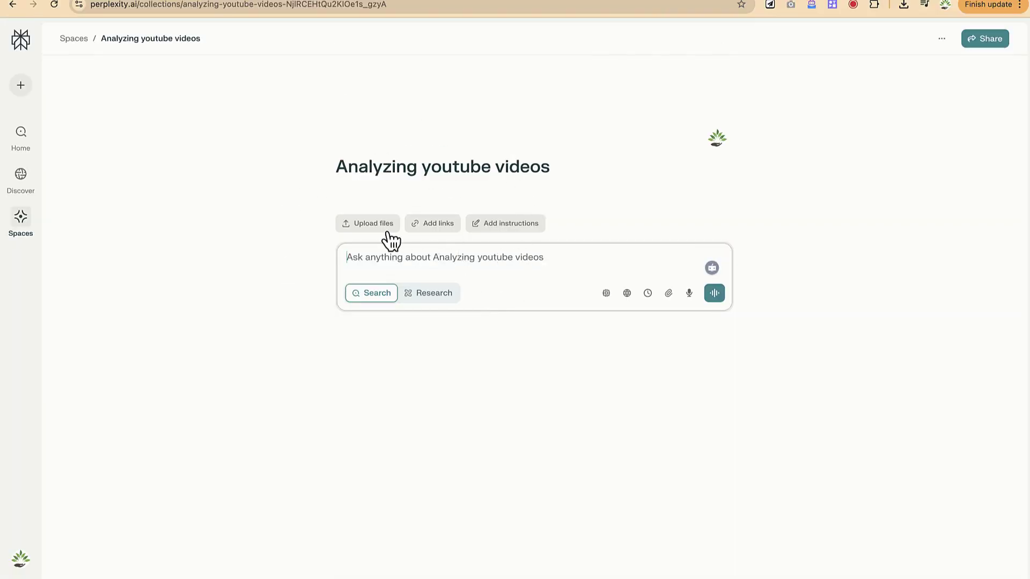
pyautogui.click(424, 228)
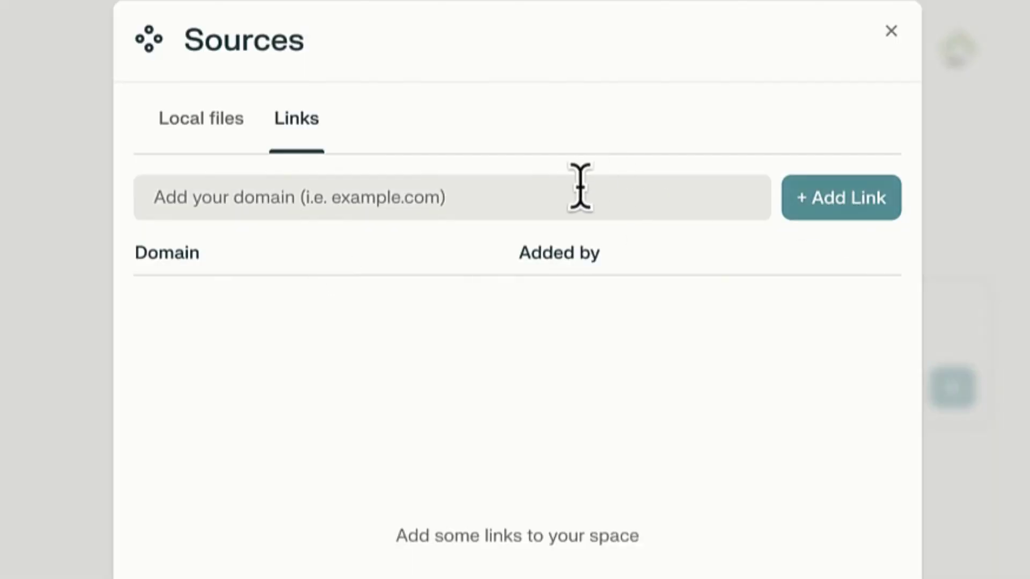
pyautogui.click(560, 208)
pyautogui.write('https://youtu.be/xXdDcbeM2_w https://youtu.be/TozWH1luZl4')
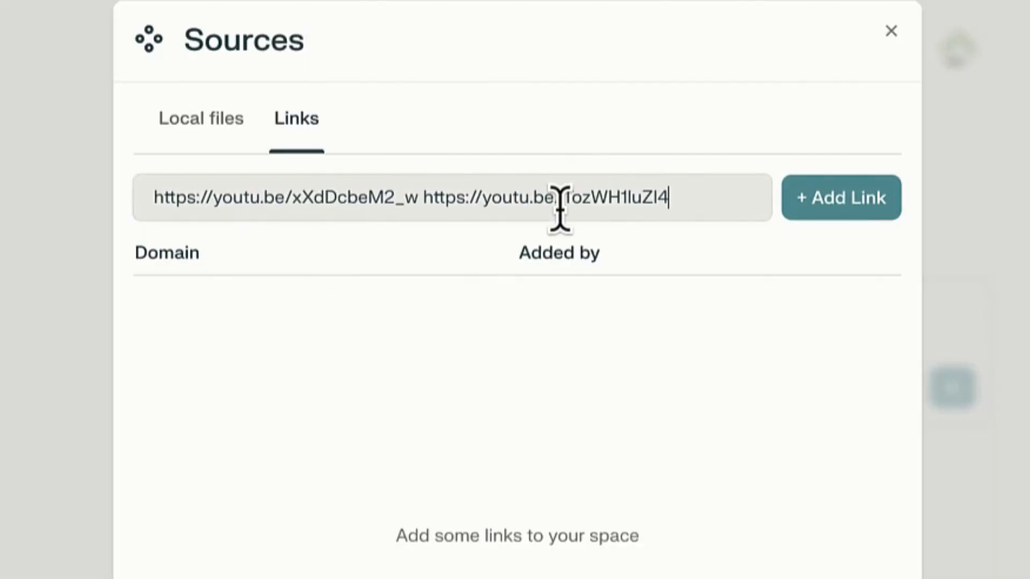
pyautogui.moveTo(692, 191); pyautogui.dragTo(424, 194)
pyautogui.press('BackSpace')
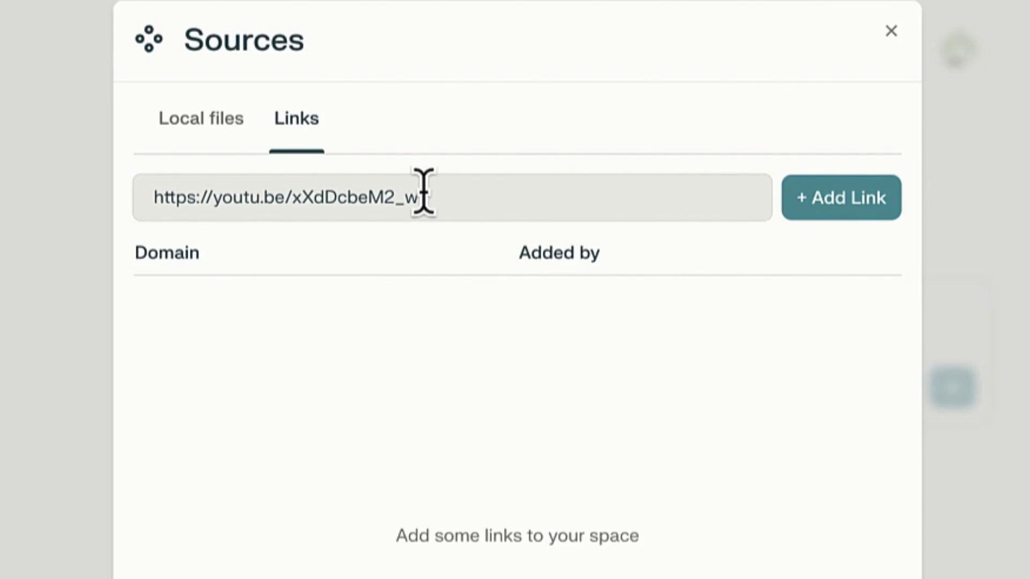
pyautogui.click(813, 214)
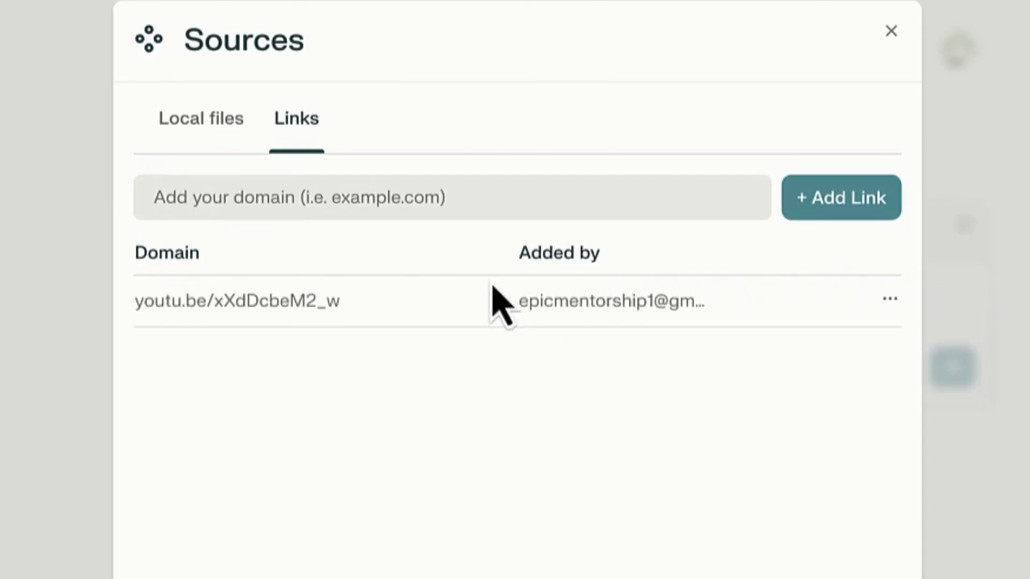
pyautogui.click(461, 197)
pyautogui.write('https://youtu.be/xXdDcbeM2_w https://youtu.be/TozWH1luZI4')
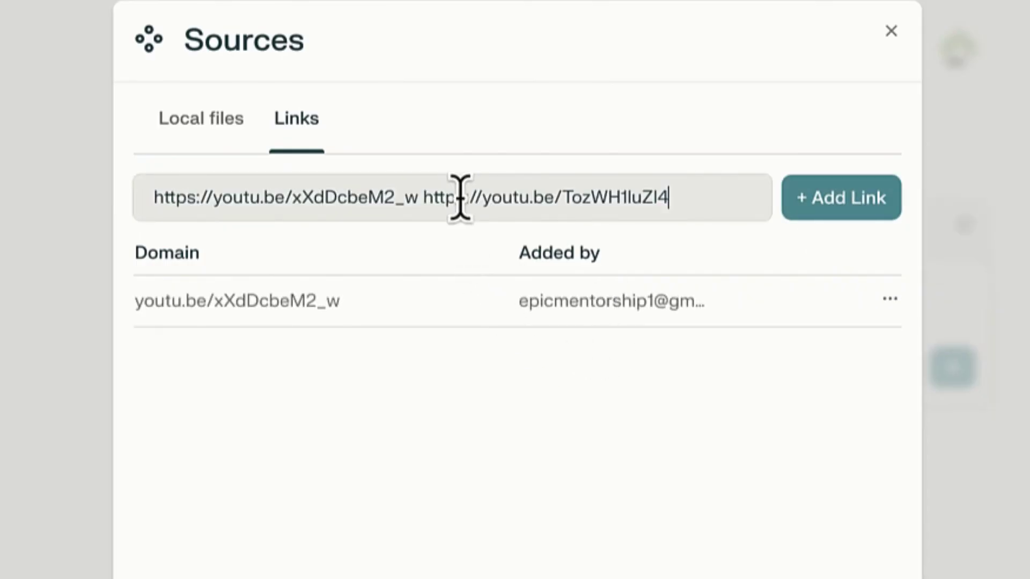
pyautogui.moveTo(426, 197); pyautogui.dragTo(138, 179)
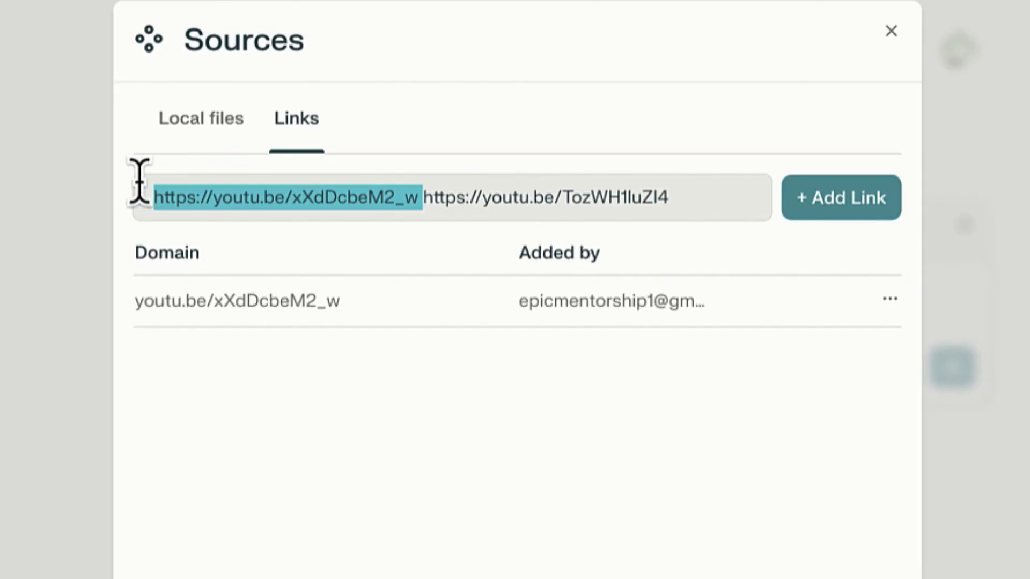
pyautogui.press('BackSpace')
pyautogui.click(844, 204)
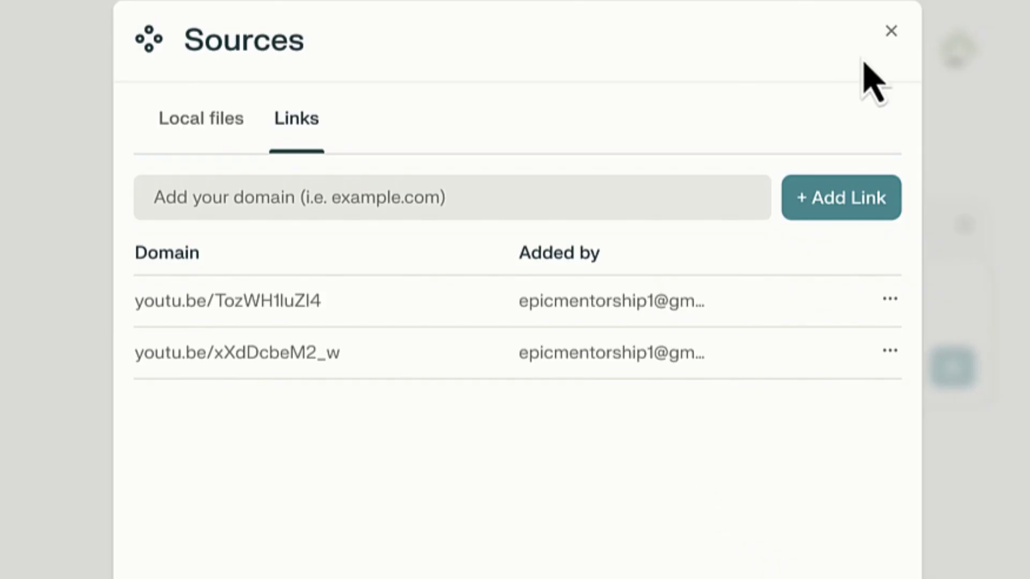
pyautogui.click(891, 32)
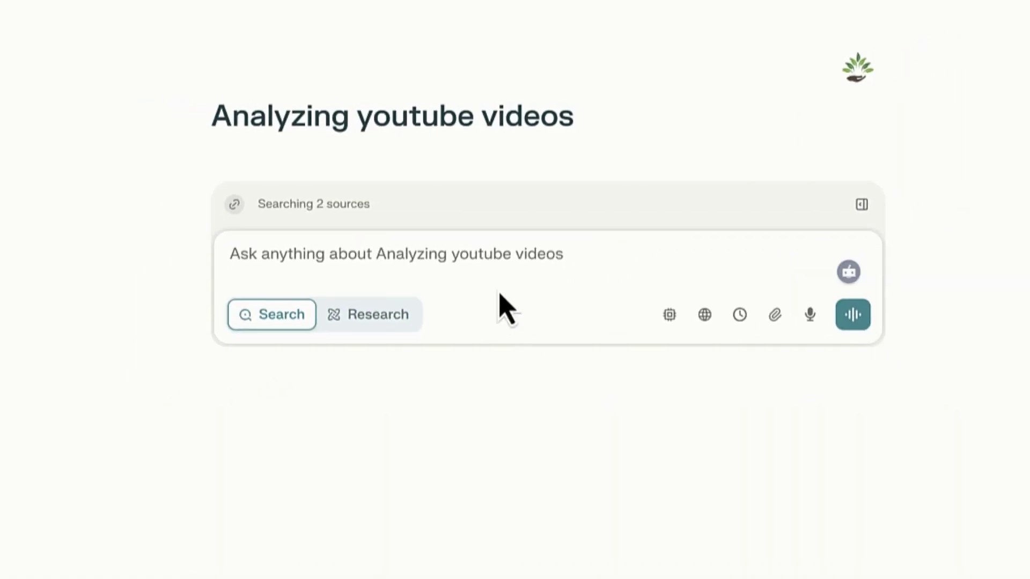
# - Ask the space "can you summarize the content of each of the videos added on this spaces"
pyautogui.click(437, 260)
pyautogui.write('can you summarize the content of each of the videos added o')
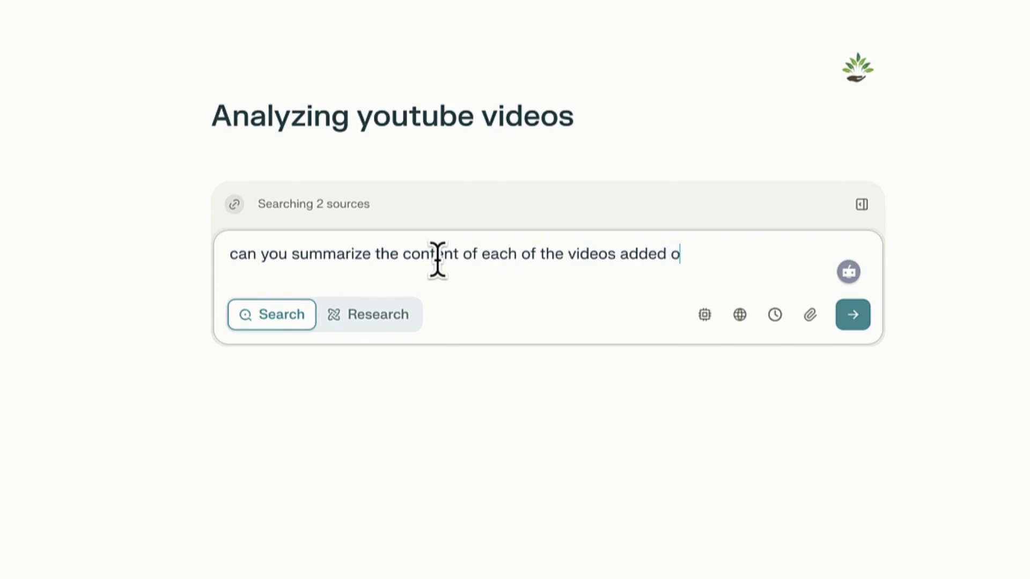
pyautogui.press('BackSpace')
pyautogui.press('BackSpace')
pyautogui.write('is spaces')
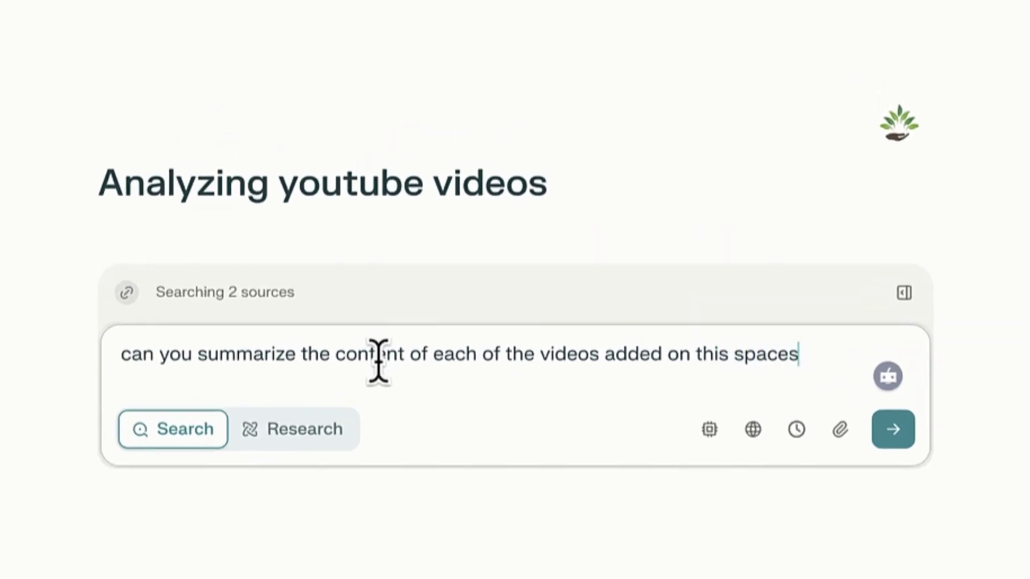
pyautogui.press('Return')
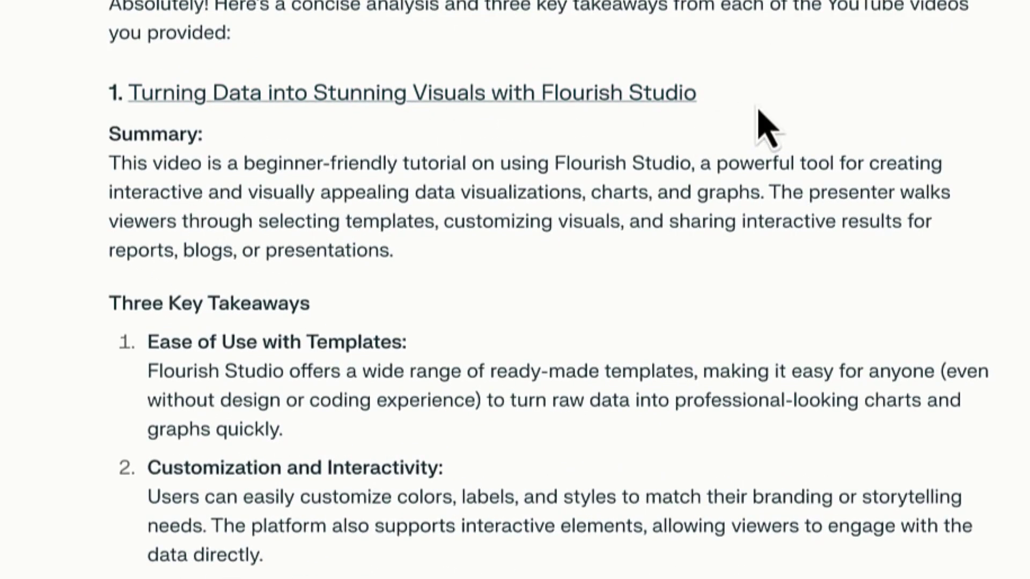
# - Read through the video analysis, covering each video's summary and key takeaways, the closing summary and the related questions
pyautogui.scroll(-5, 764, 125)
pyautogui.scroll(1, 750, 118)
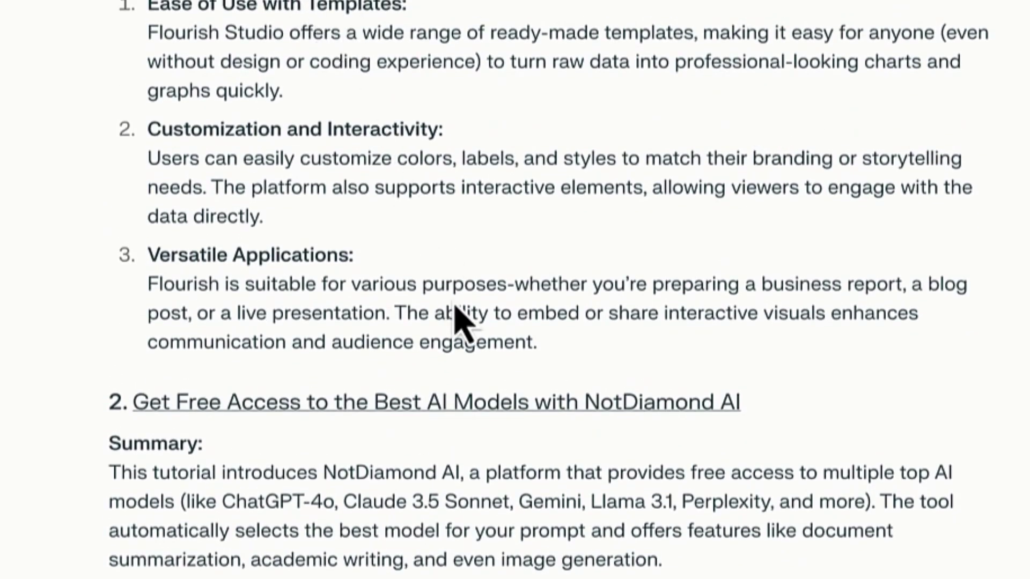
pyautogui.scroll(-6, 456, 306)
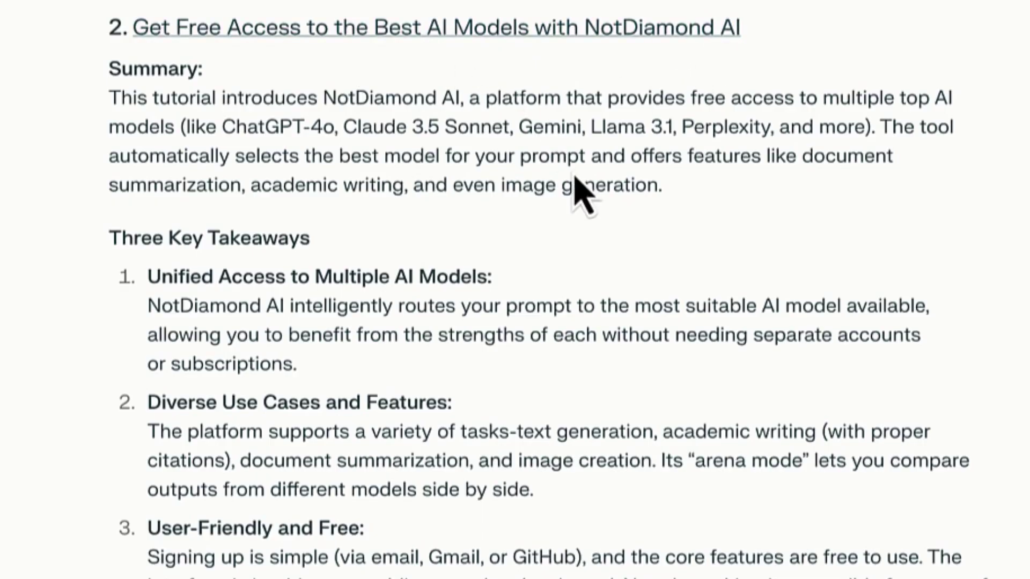
pyautogui.scroll(-10, 609, 494)
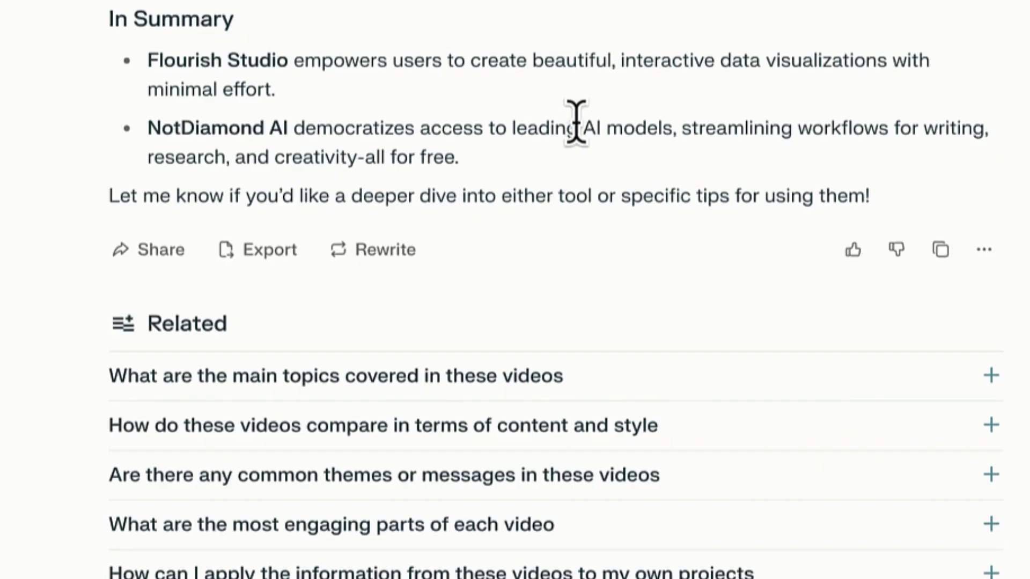
pyautogui.scroll(15, 574, 129)
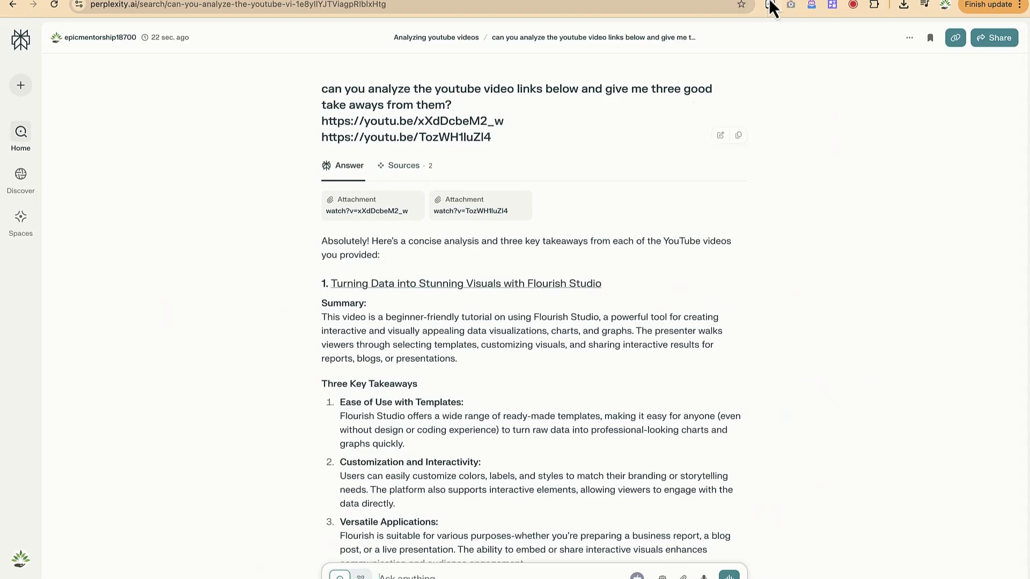
# - Create another space titled "Product analysis", leaving the description and custom instructions empty
pyautogui.click(19, 224)
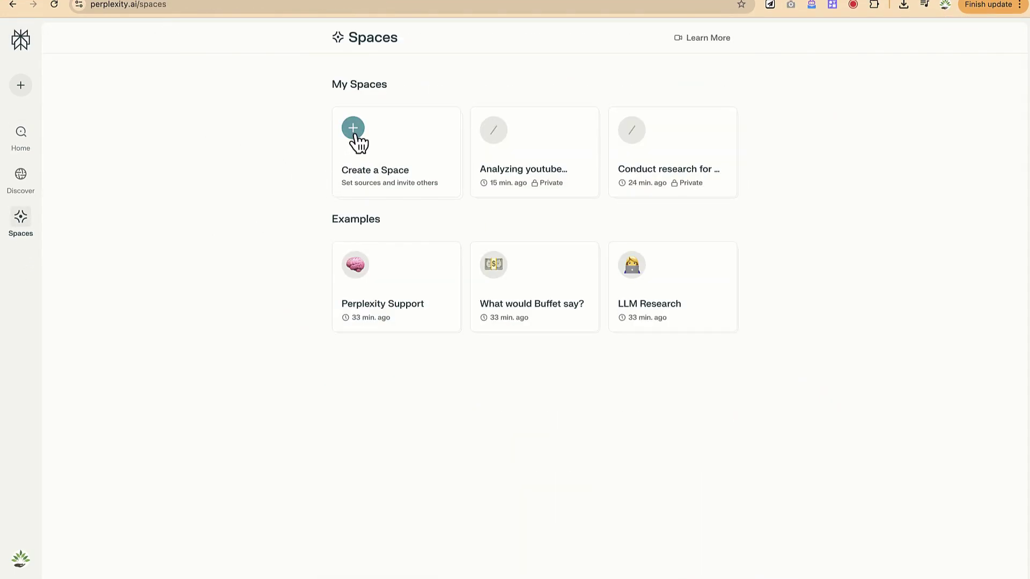
pyautogui.click(356, 140)
pyautogui.click(404, 260)
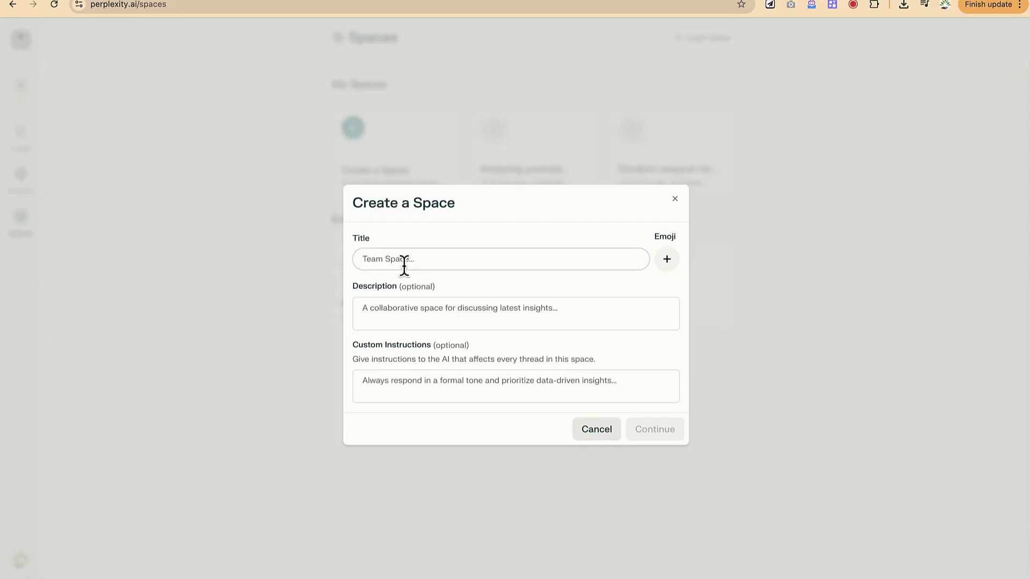
pyautogui.write('Poduct')
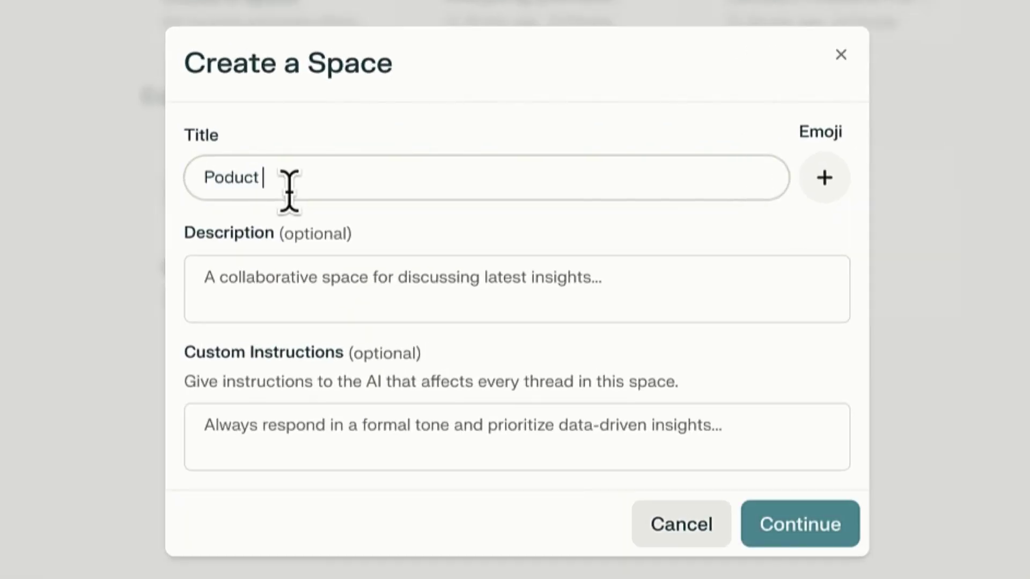
pyautogui.press('BackSpace')
pyautogui.press('BackSpace')
pyautogui.press('BackSpace')
pyautogui.press('BackSpace')
pyautogui.press('BackSpace')
pyautogui.write('roduct analysis')
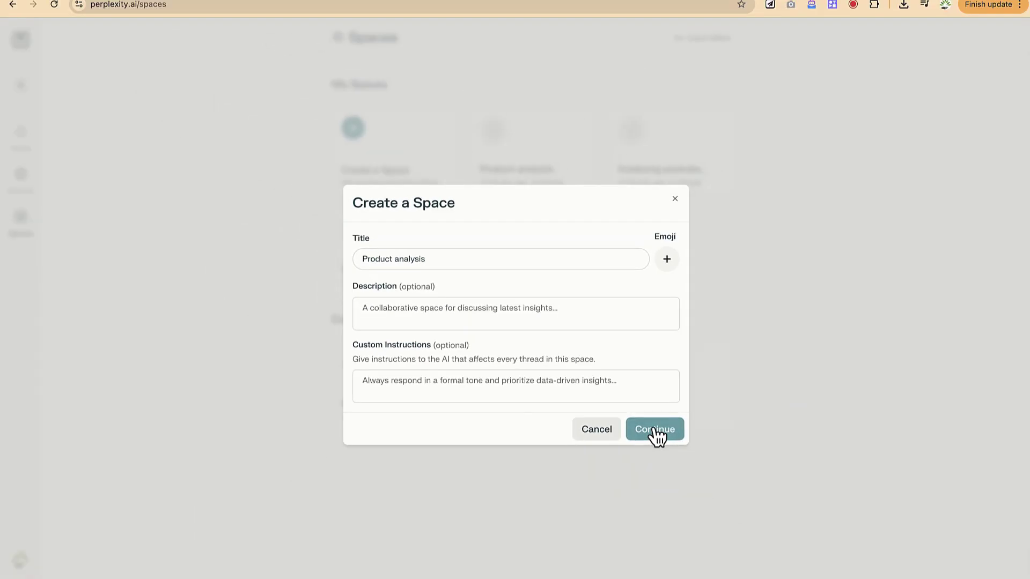
pyautogui.click(655, 432)
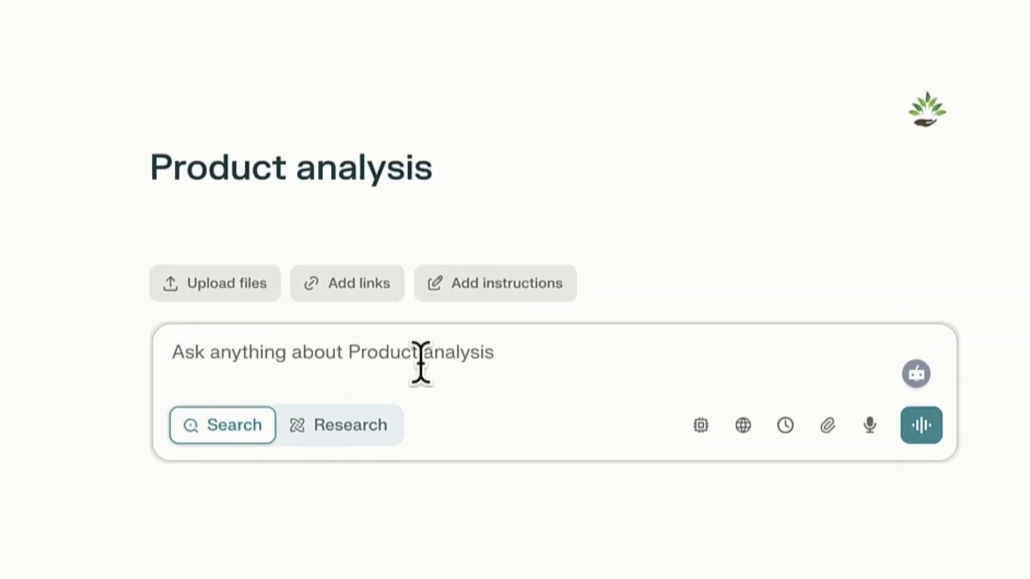
# - Ask the Product analysis space "Can you list the trending cameras of 2025 along with their specifications and prizes"
pyautogui.write('Can you ')
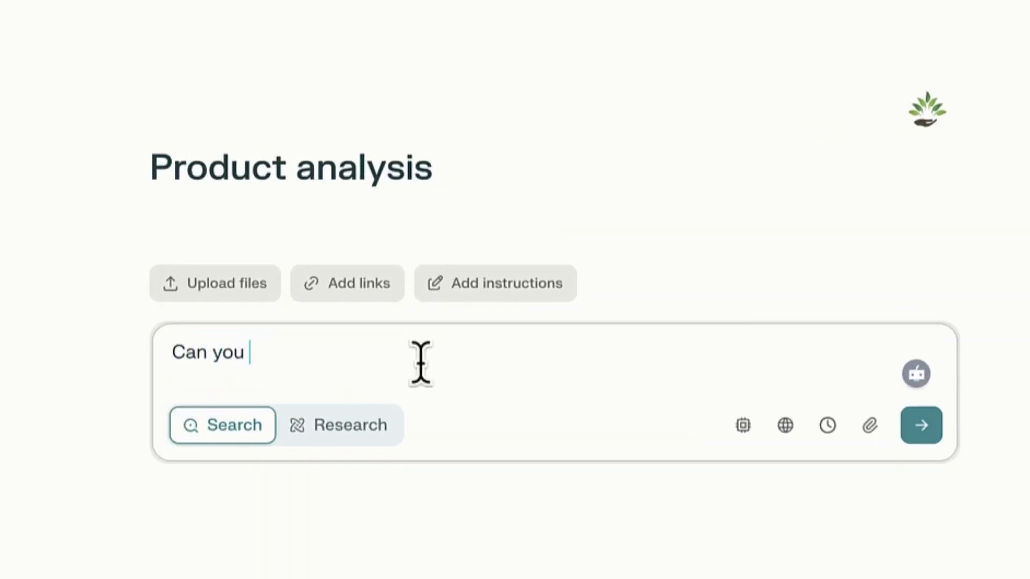
pyautogui.write('list the rendi')
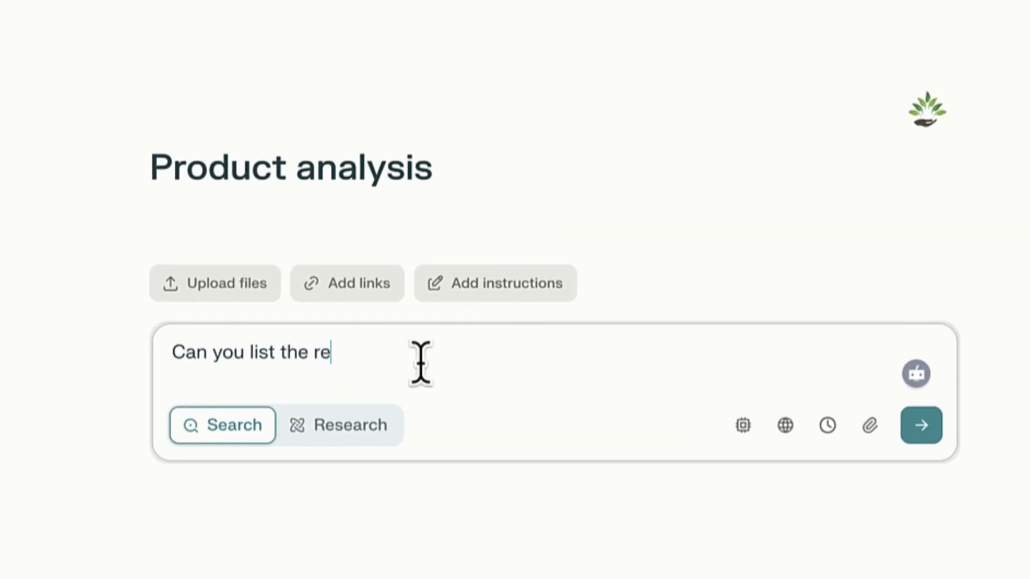
pyautogui.press('BackSpace')
pyautogui.press('BackSpace')
pyautogui.press('BackSpace')
pyautogui.press('BackSpace')
pyautogui.press('BackSpace')
pyautogui.write('trending ca')
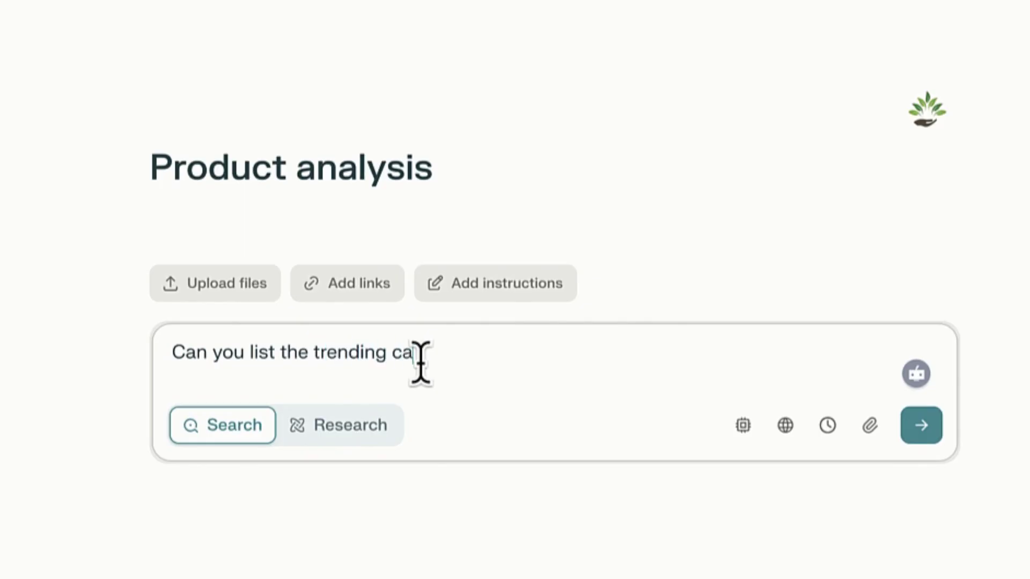
pyautogui.write('meras of 2024')
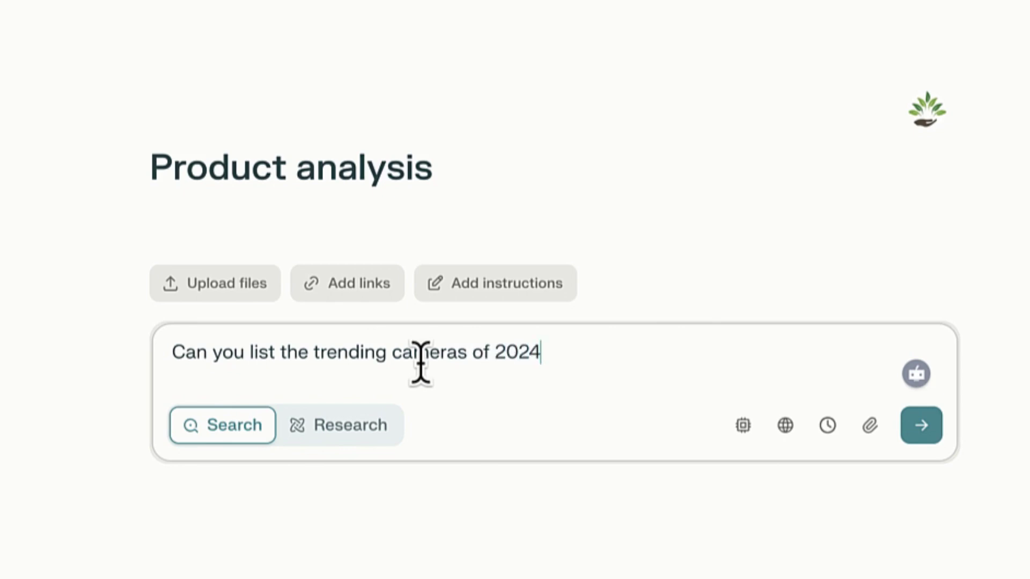
pyautogui.press('BackSpace')
pyautogui.write('5 wit')
pyautogui.press('BackSpace')
pyautogui.write('alo')
pyautogui.write('ng t with their spec')
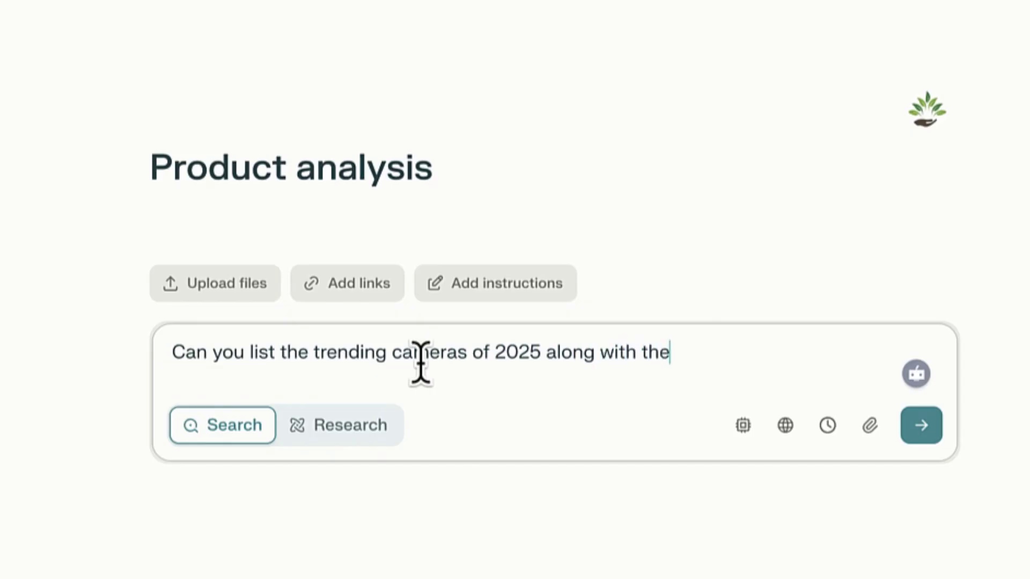
pyautogui.write('iric')
pyautogui.press('BackSpace')
pyautogui.press('BackSpace')
pyautogui.press('BackSpace')
pyautogui.write('fications and prizes')
pyautogui.press('Return')
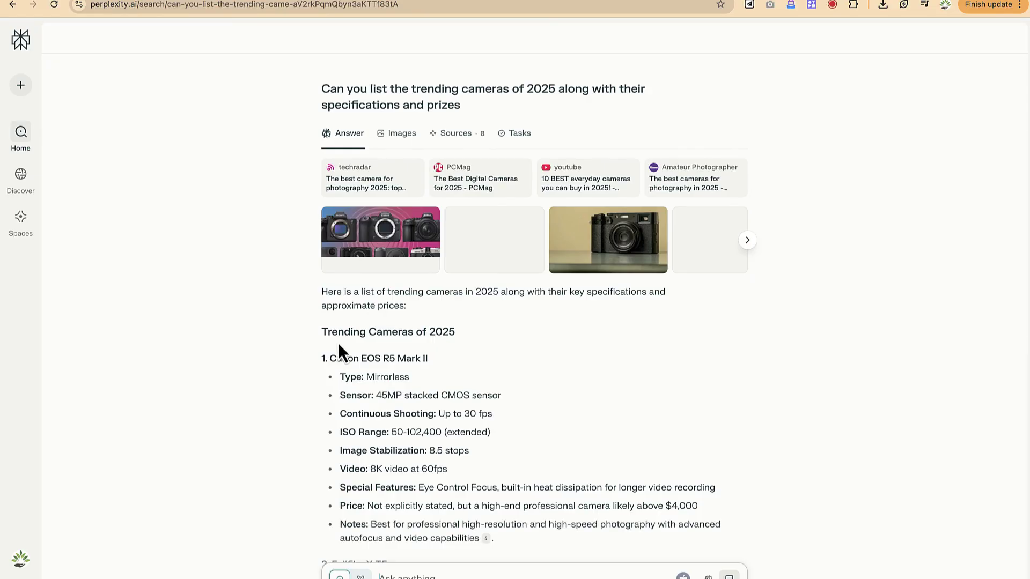
# - Read through the trending cameras answer, covering each model's specifications and price, the closing summary and the related questions
pyautogui.scroll(-3, 339, 344)
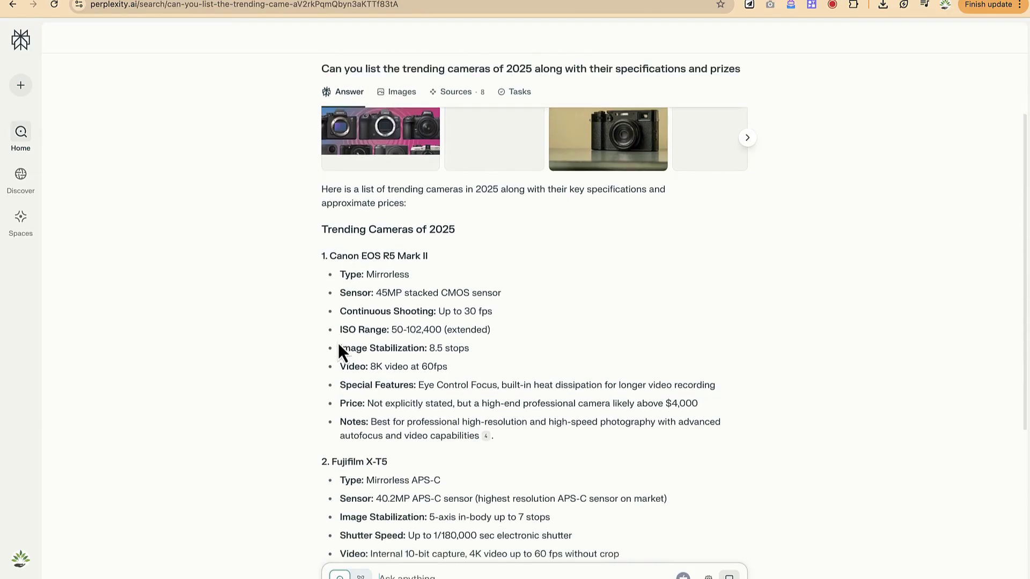
pyautogui.scroll(-5, 338, 346)
pyautogui.scroll(-5, 144, 424)
pyautogui.scroll(-2, 144, 424)
pyautogui.scroll(-5, 144, 424)
pyautogui.scroll(-3, 143, 424)
pyautogui.scroll(-5, 143, 424)
pyautogui.scroll(20, 144, 423)
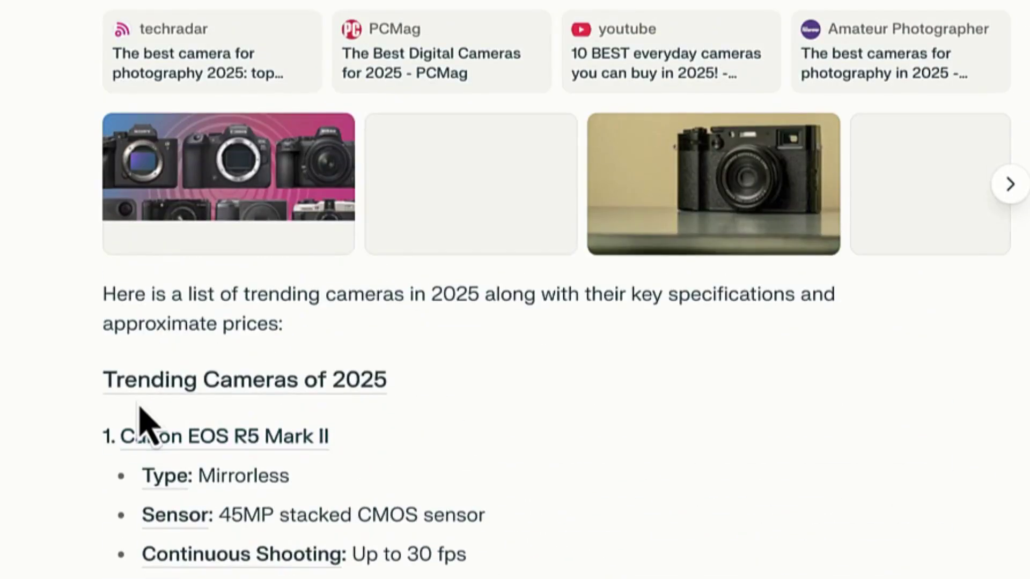
pyautogui.scroll(-20, 144, 424)
pyautogui.scroll(-20, 144, 424)
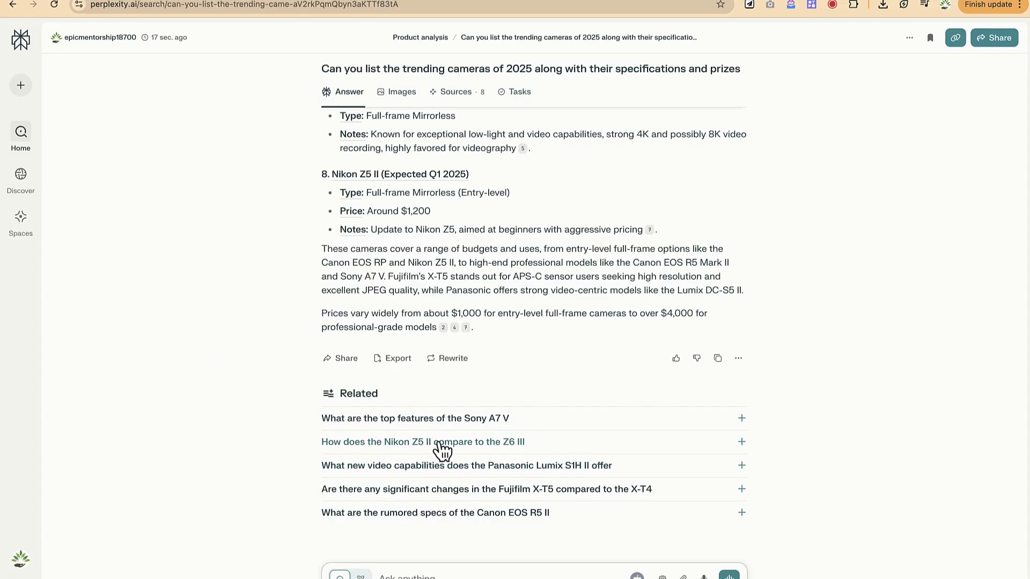
pyautogui.scroll(10, 437, 441)
pyautogui.scroll(4, 437, 441)
pyautogui.scroll(-2, 437, 441)
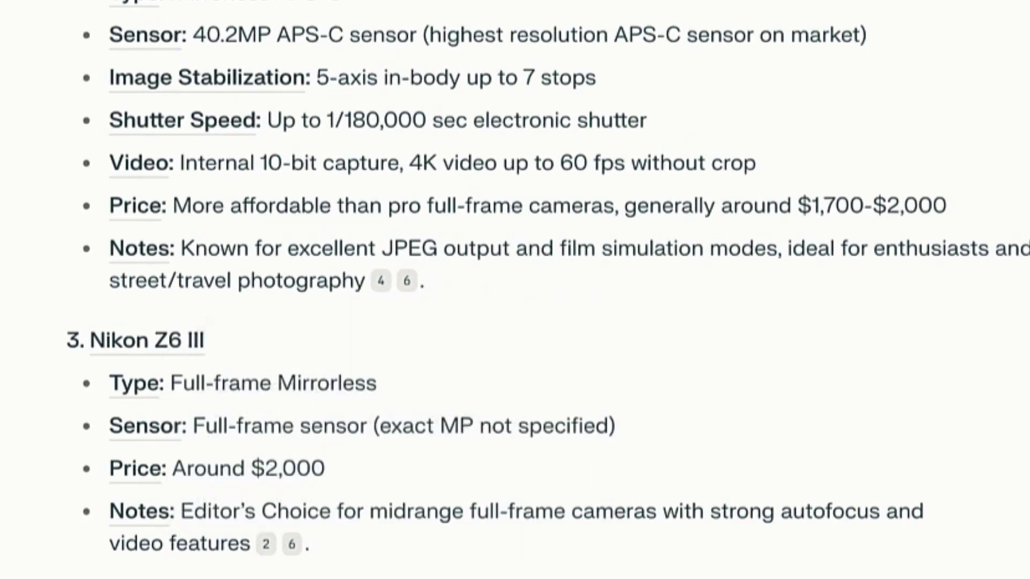
# - Open the PCMag source cited for the Nikon Z6 III, skim its top tested picks, and return to the answer
pyautogui.moveTo(264, 548)
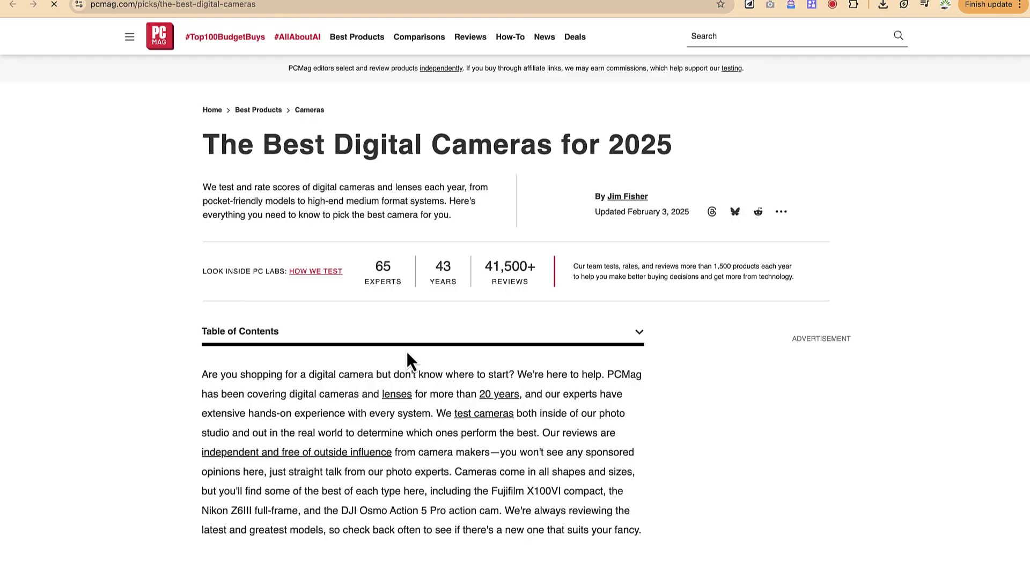
pyautogui.scroll(-4, 510, 370)
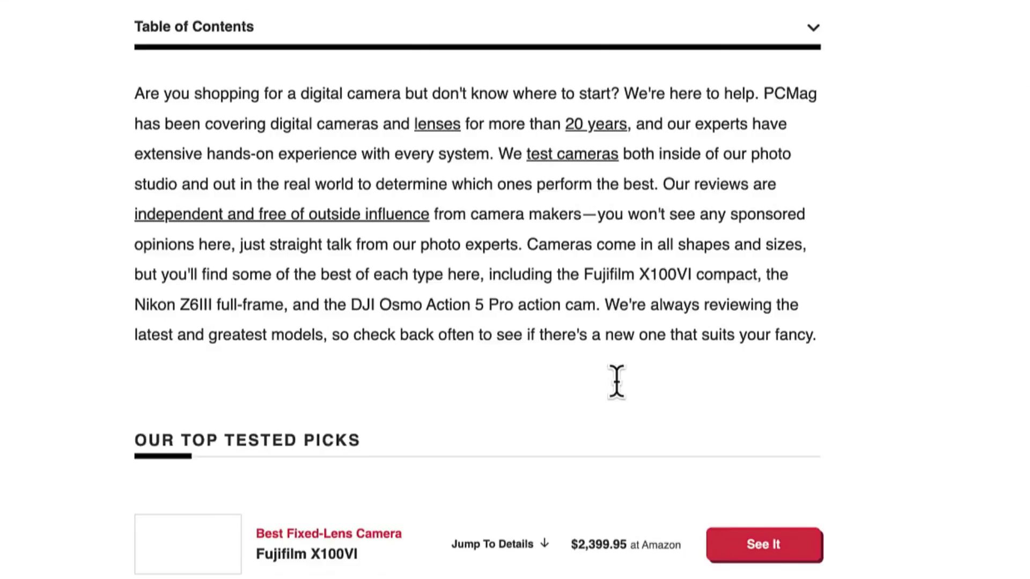
pyautogui.scroll(-10, 616, 381)
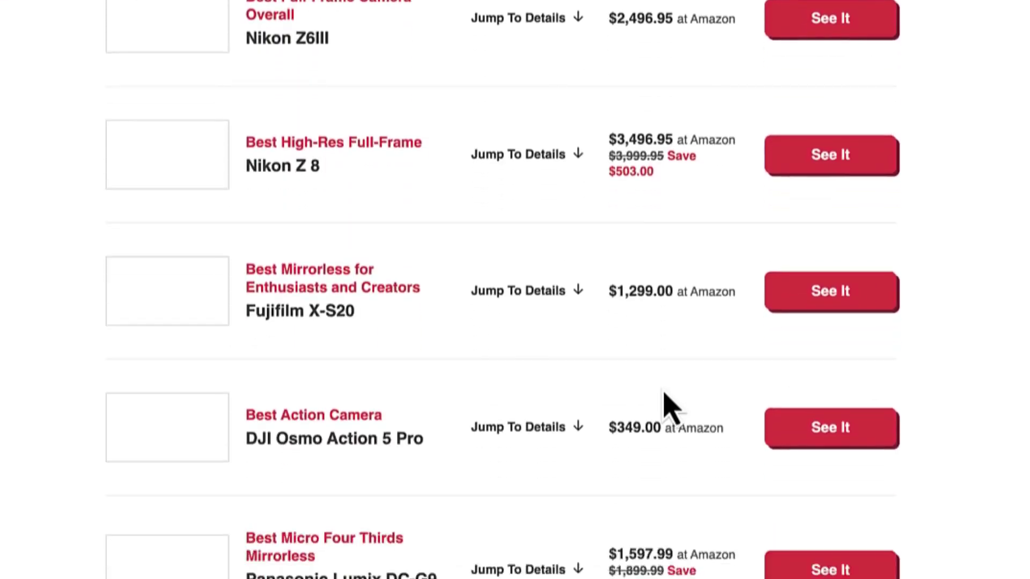
pyautogui.scroll(-4, 670, 405)
pyautogui.scroll(20, 667, 407)
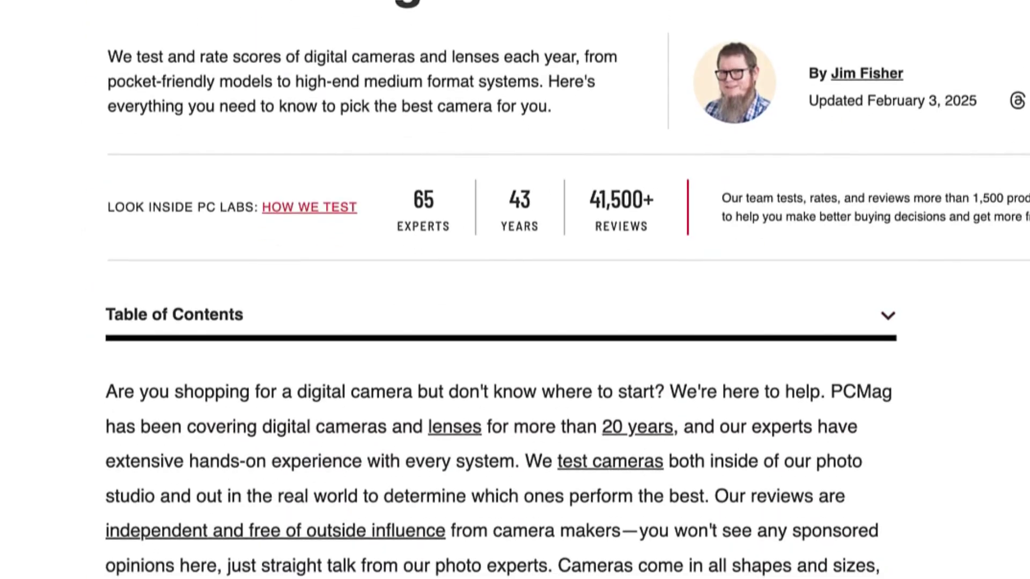
pyautogui.click(912, 2)
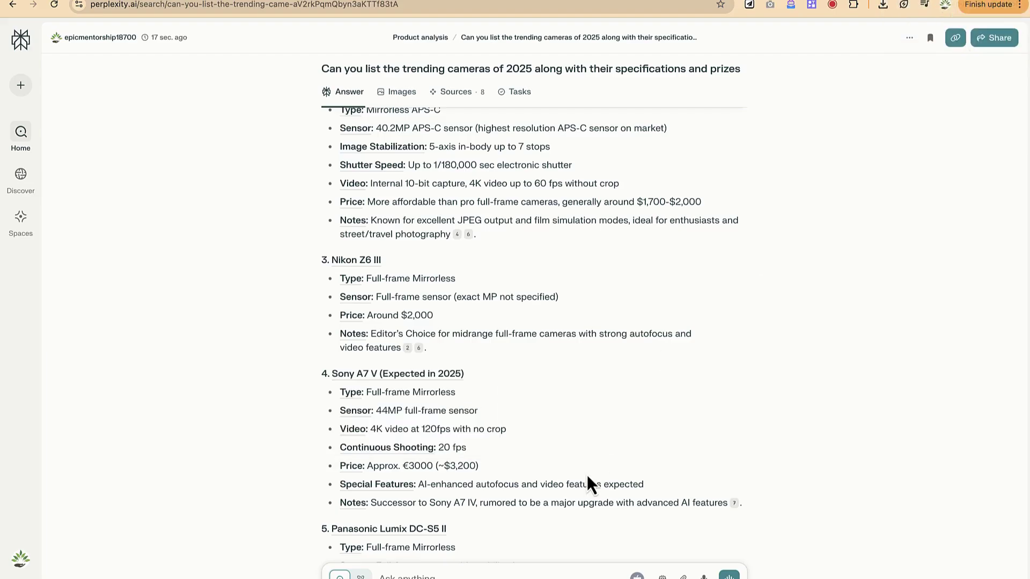
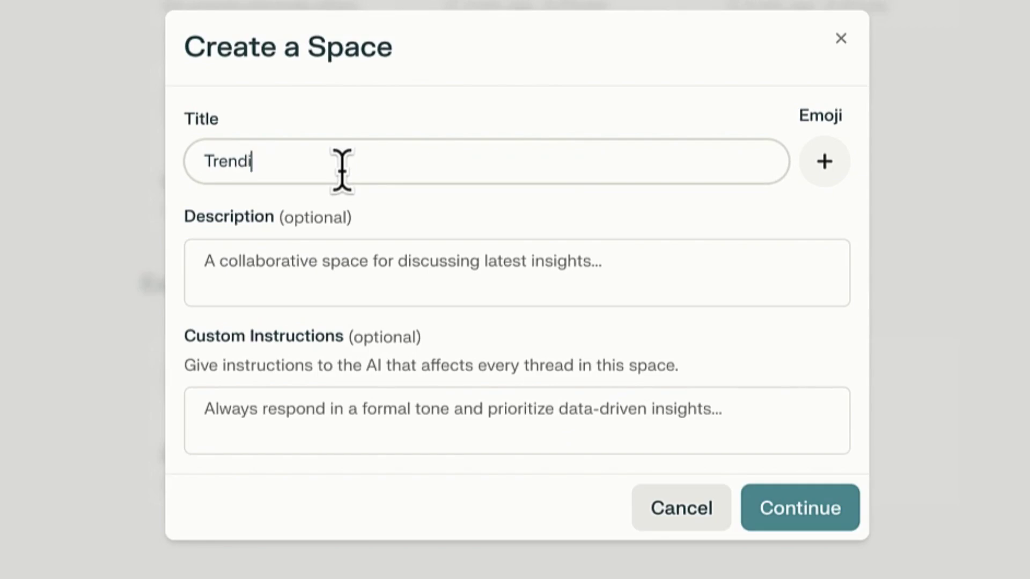
# - Create a space titled "Trending things on AI" without description or custom instructions, and open it from the spaces overview
pyautogui.write('things')
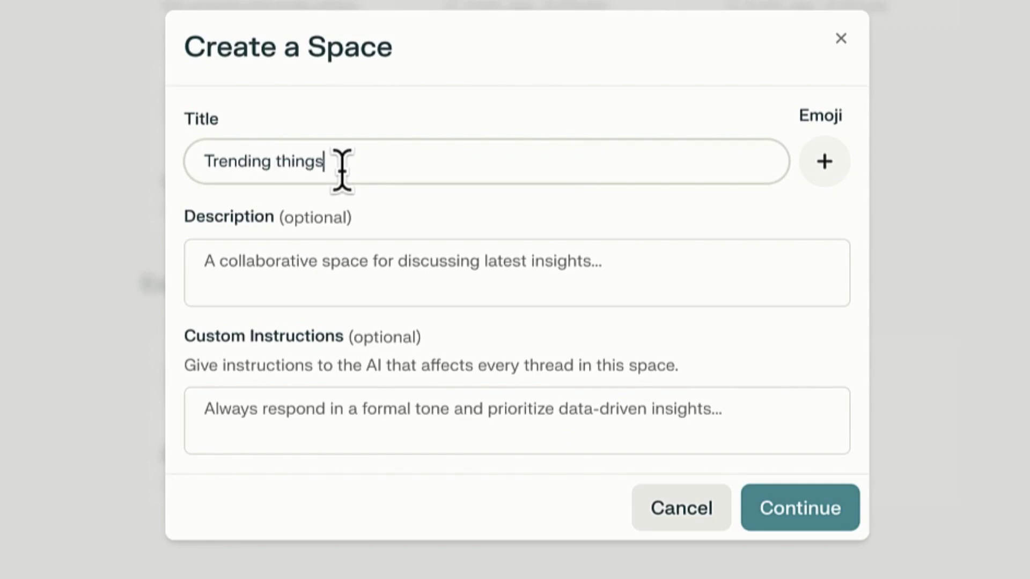
pyautogui.write(' on AI')
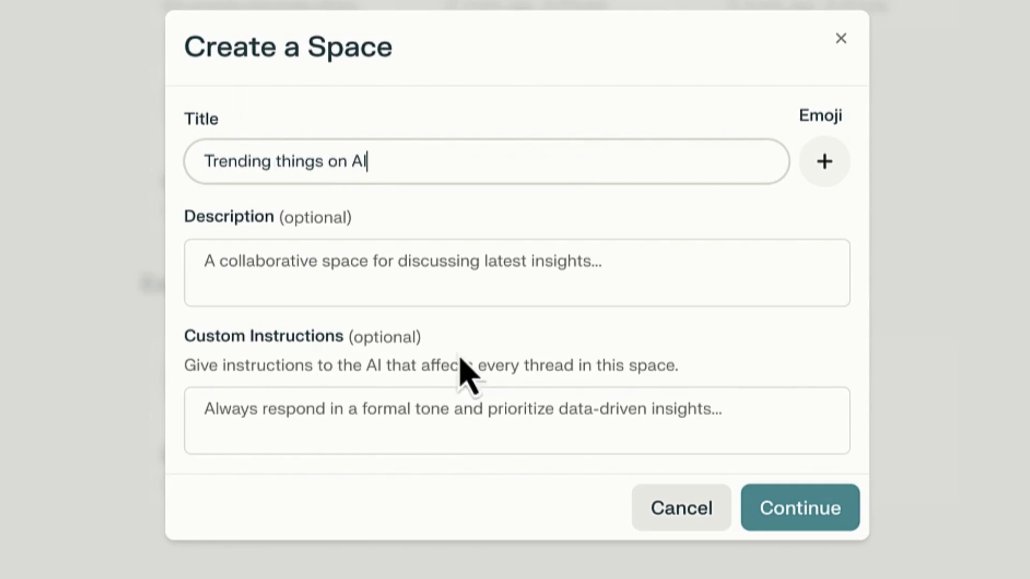
pyautogui.click(756, 505)
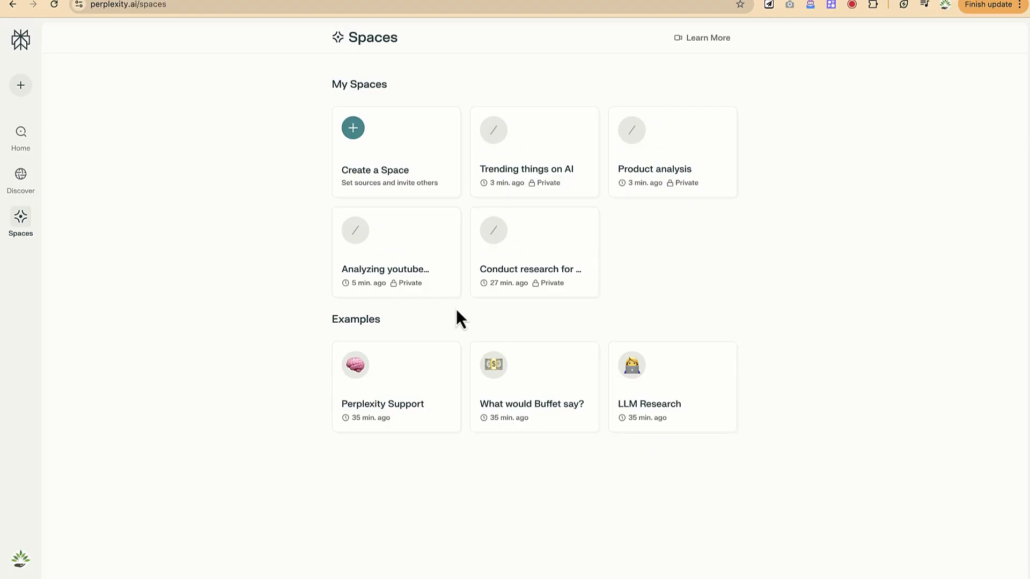
pyautogui.click(494, 196)
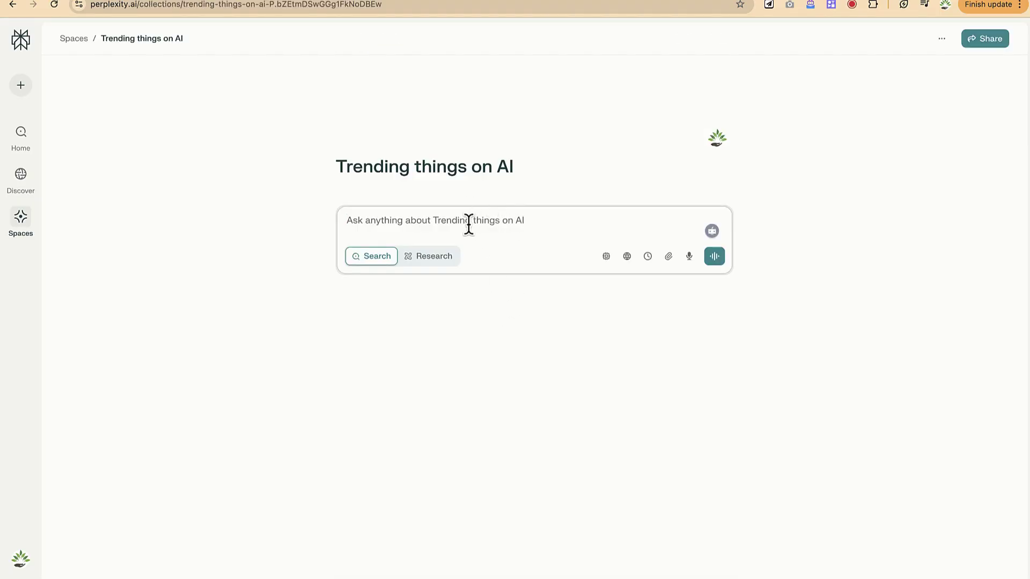
# - Ask the space "Trends and innovations on AI in Engineering within this 2025"
pyautogui.click(468, 224)
pyautogui.write('Trends and innovations on AI in Engineering')
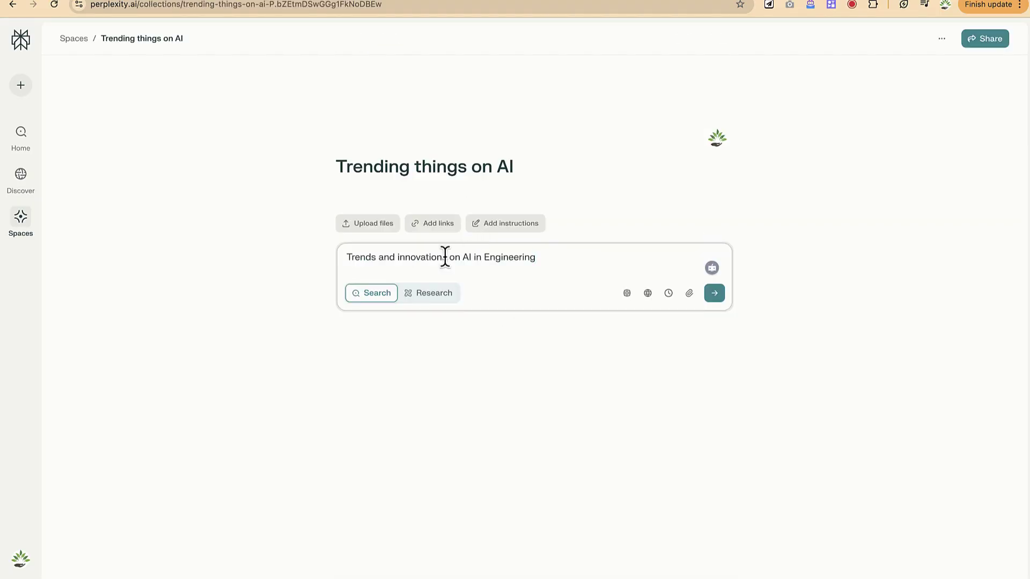
pyautogui.press('Home')
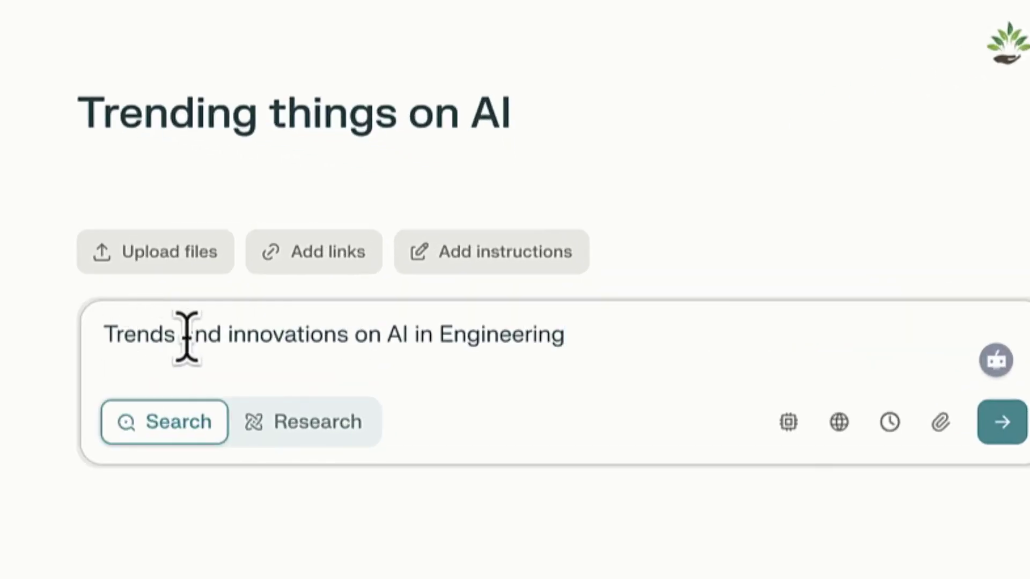
pyautogui.click(606, 342)
pyautogui.write('within ')
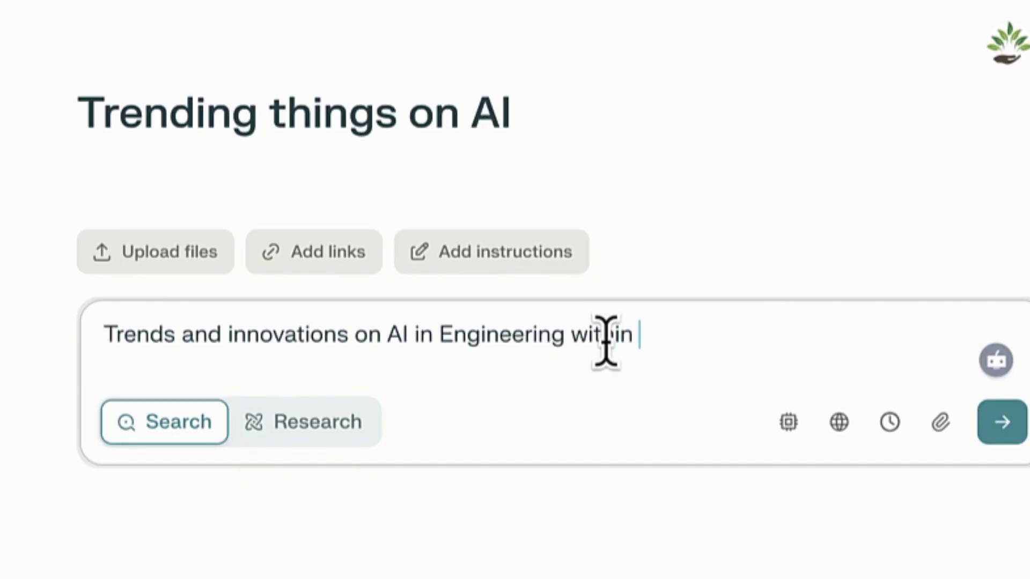
pyautogui.write('this 20205')
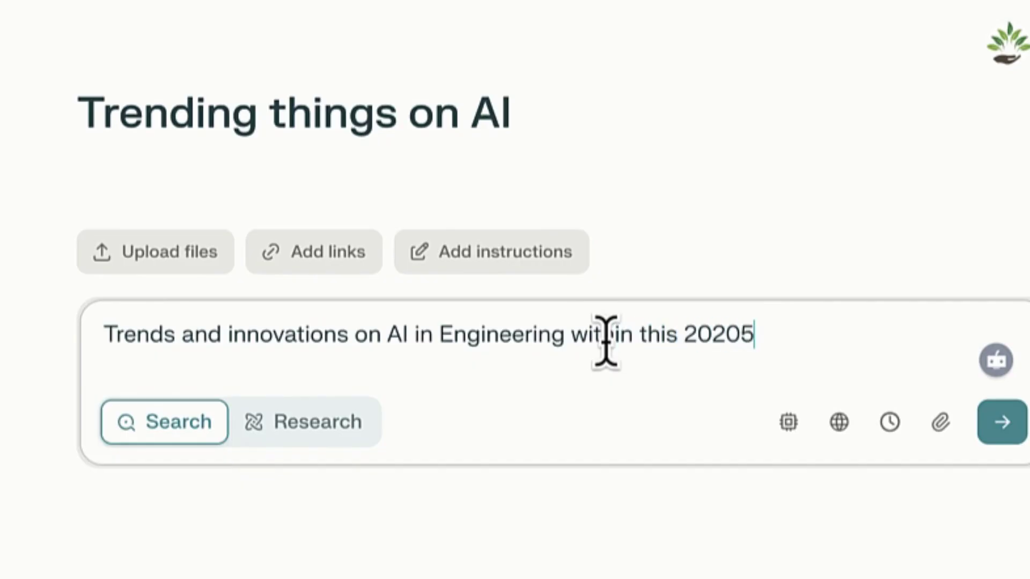
pyautogui.press('BackSpace')
pyautogui.press('BackSpace')
pyautogui.write('5')
pyautogui.press('Return')
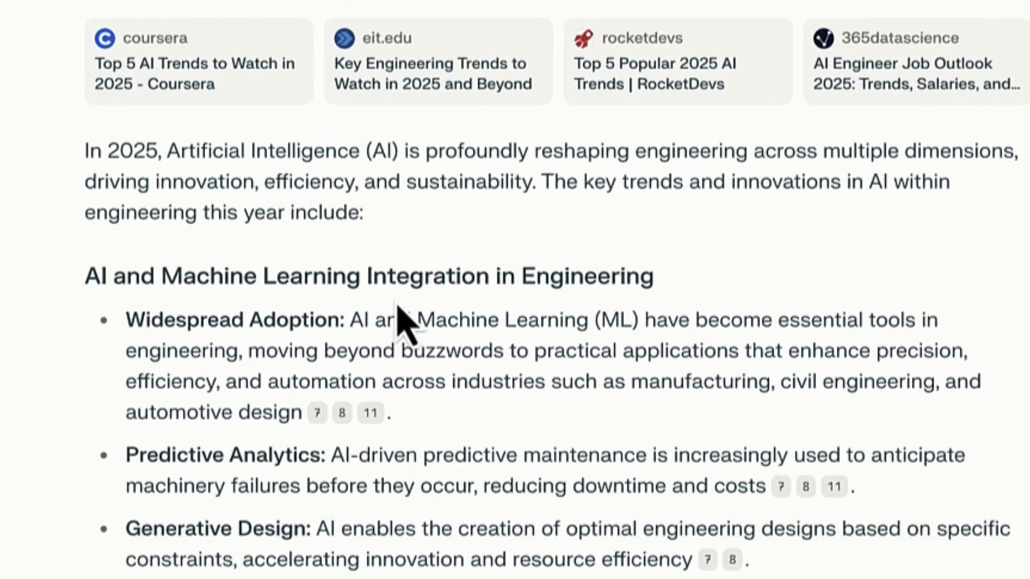
# - Read through the answer on AI in engineering, from machine learning integration to cybersecurity, sustainability and the closing summary
pyautogui.scroll(-6, 398, 308)
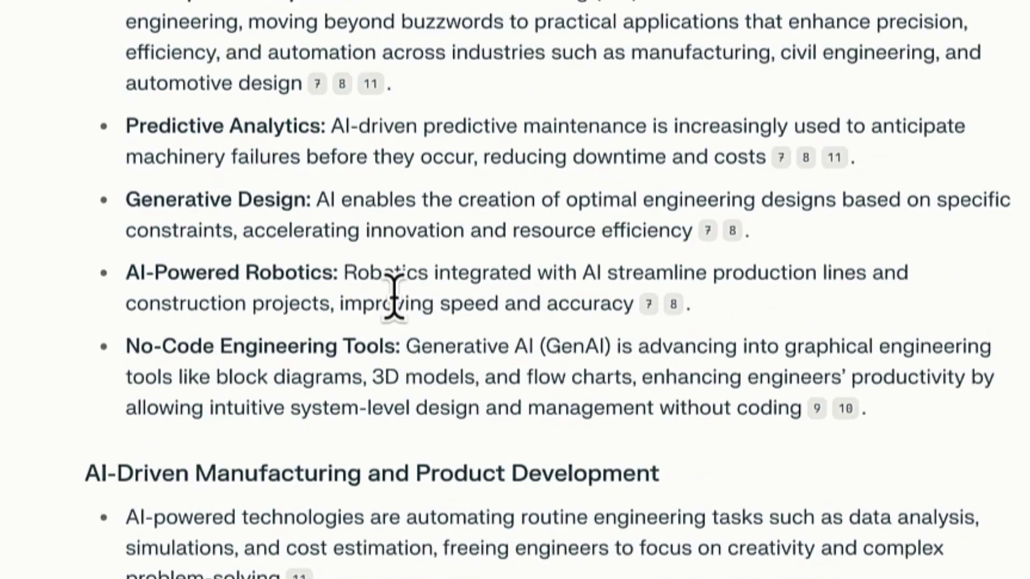
pyautogui.scroll(-6, 394, 296)
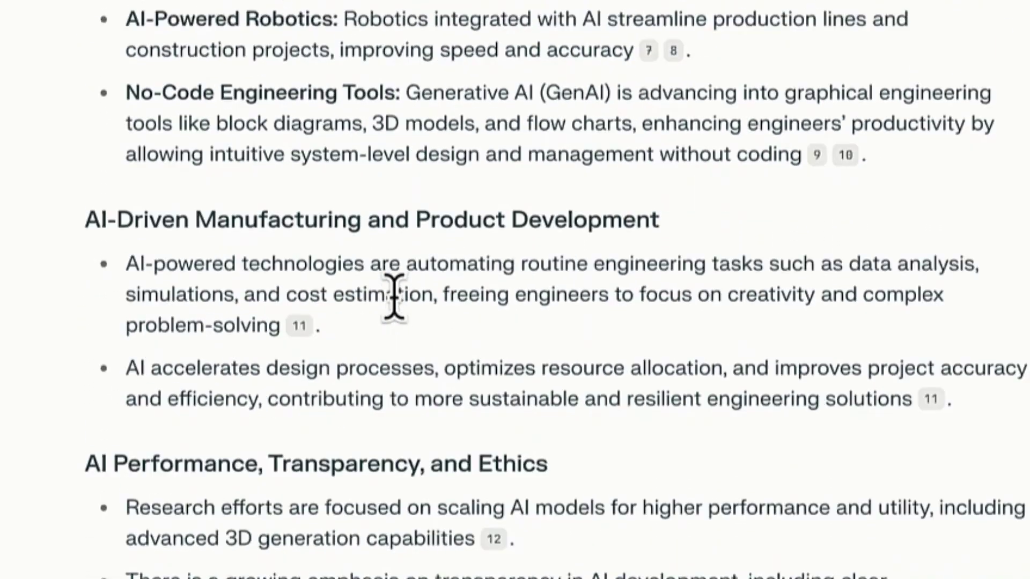
pyautogui.scroll(-2, 394, 295)
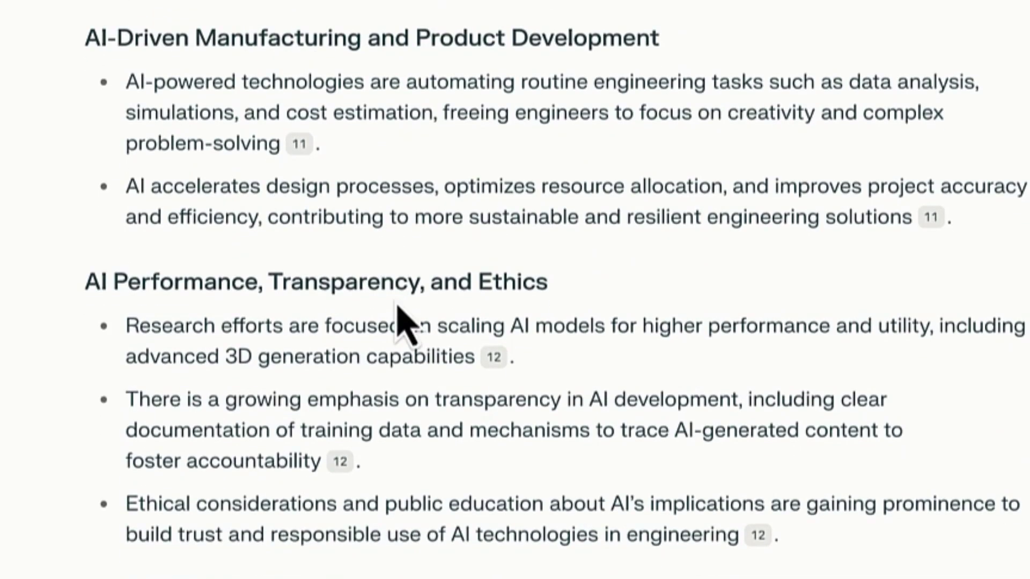
pyautogui.scroll(-10, 399, 316)
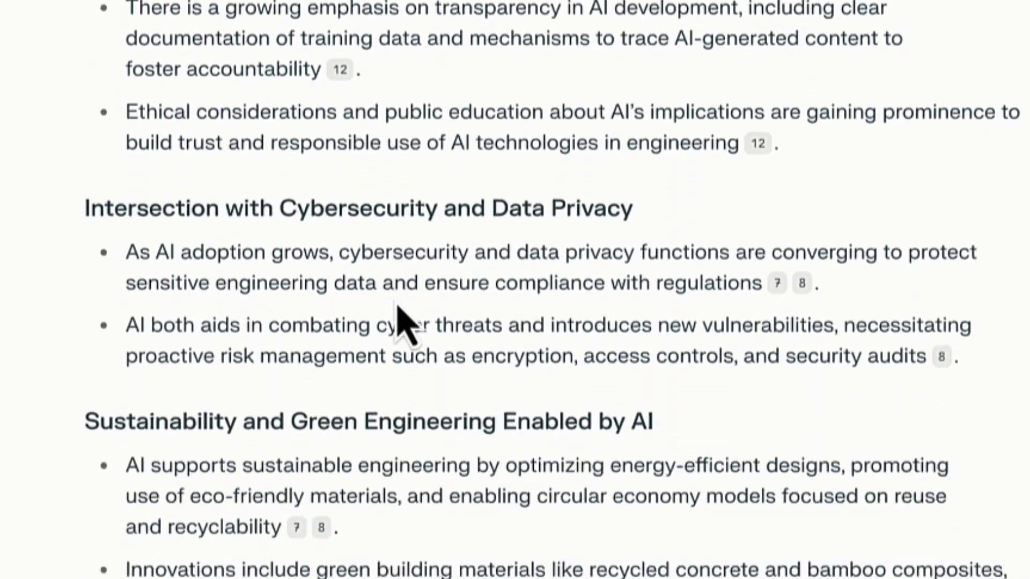
pyautogui.scroll(-3, 397, 306)
pyautogui.scroll(20, 395, 295)
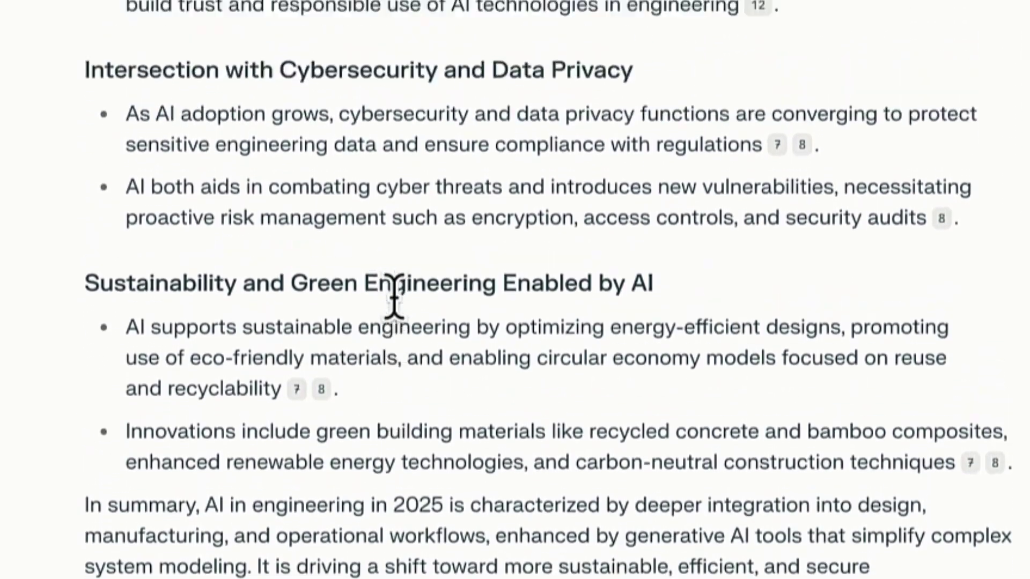
pyautogui.scroll(3, 396, 305)
pyautogui.scroll(-1, 403, 290)
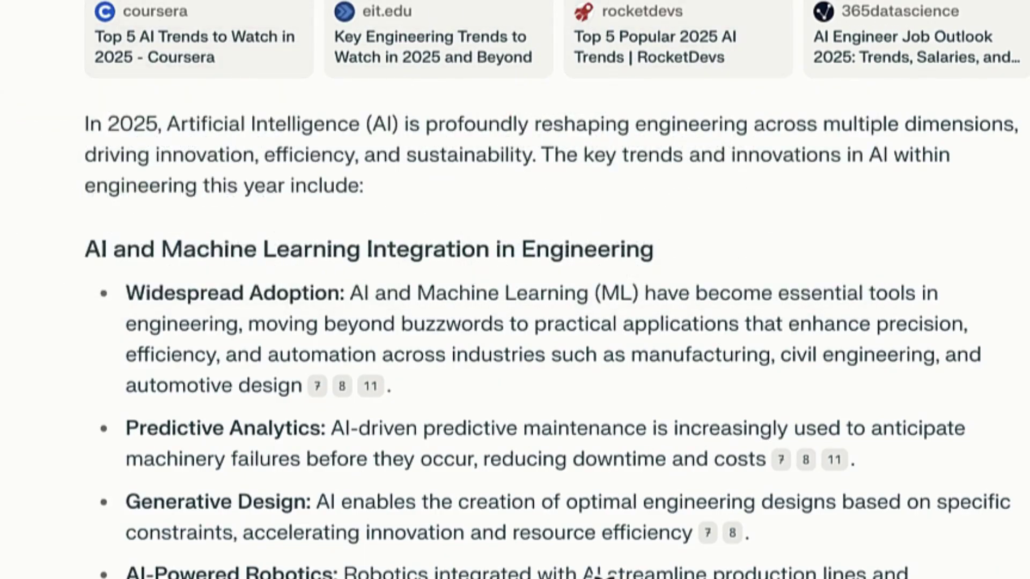
pyautogui.scroll(-3, 525, 300)
pyautogui.scroll(-5, 604, 577)
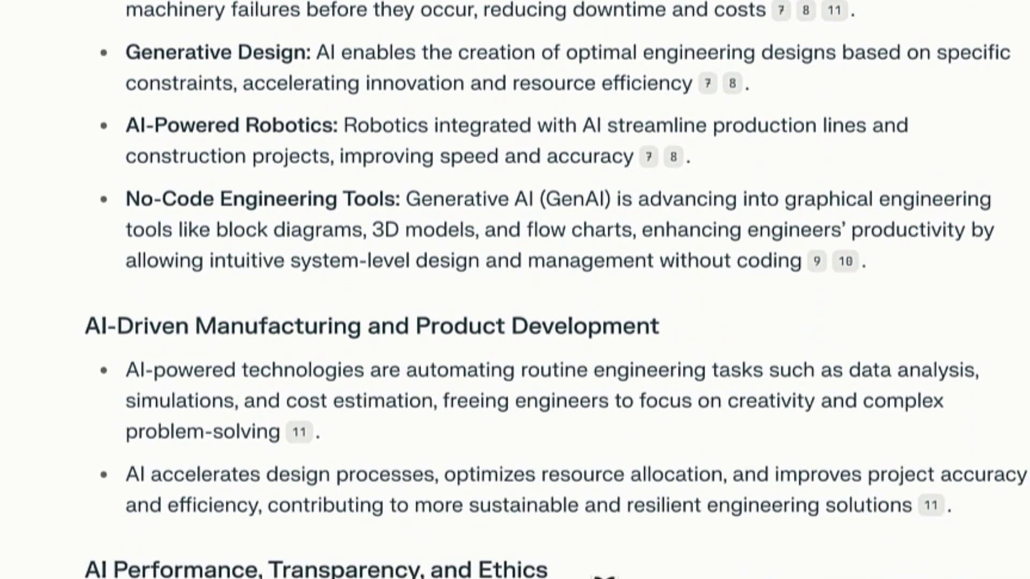
# - Open source 11 cited under AI-Driven Manufacturing and Product Development, dismiss the advertisement, and skim the article
pyautogui.moveTo(805, 11)
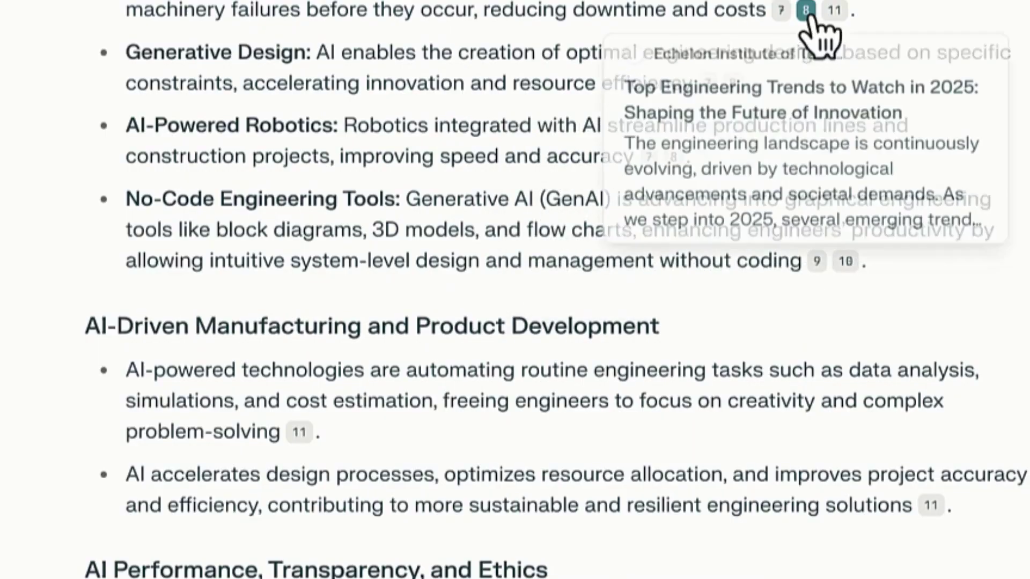
pyautogui.click(932, 506)
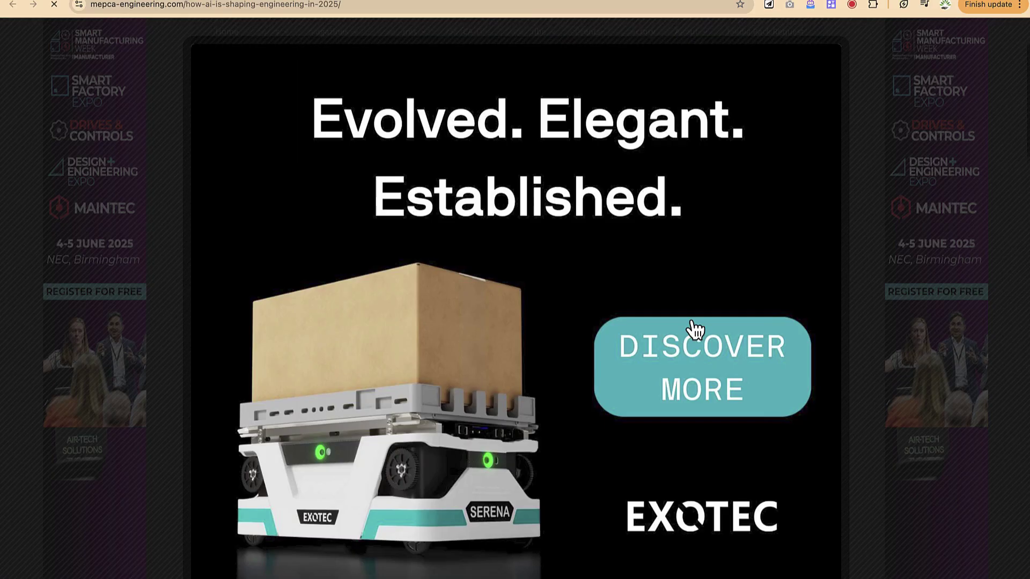
pyautogui.click(863, 52)
pyautogui.scroll(-15, 607, 219)
pyautogui.scroll(15, 607, 219)
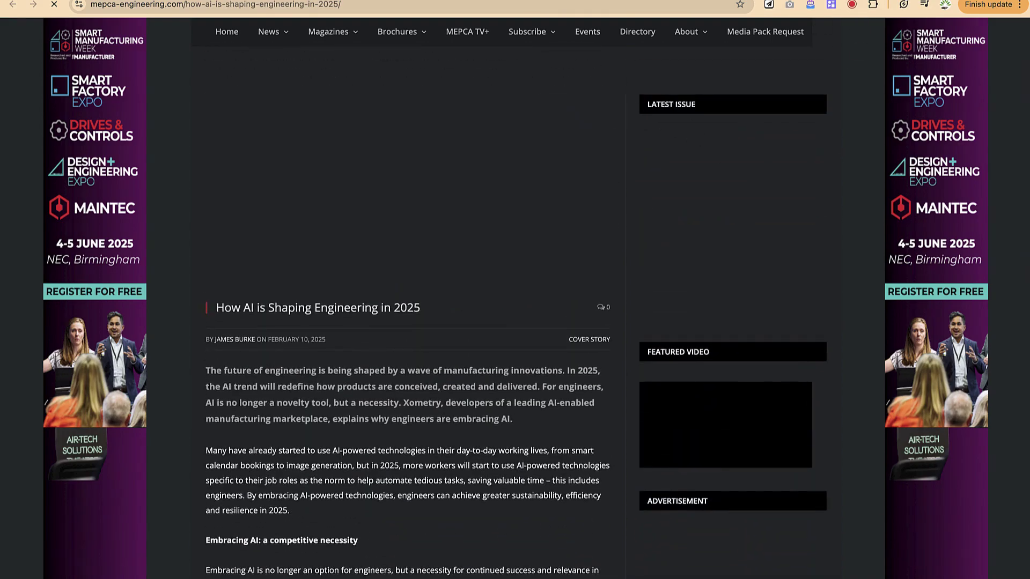
# - Return from the source article to the answer and ask the follow-up "What can you deduct base on this trend by the end of 2025?"
pyautogui.click(944, 1)
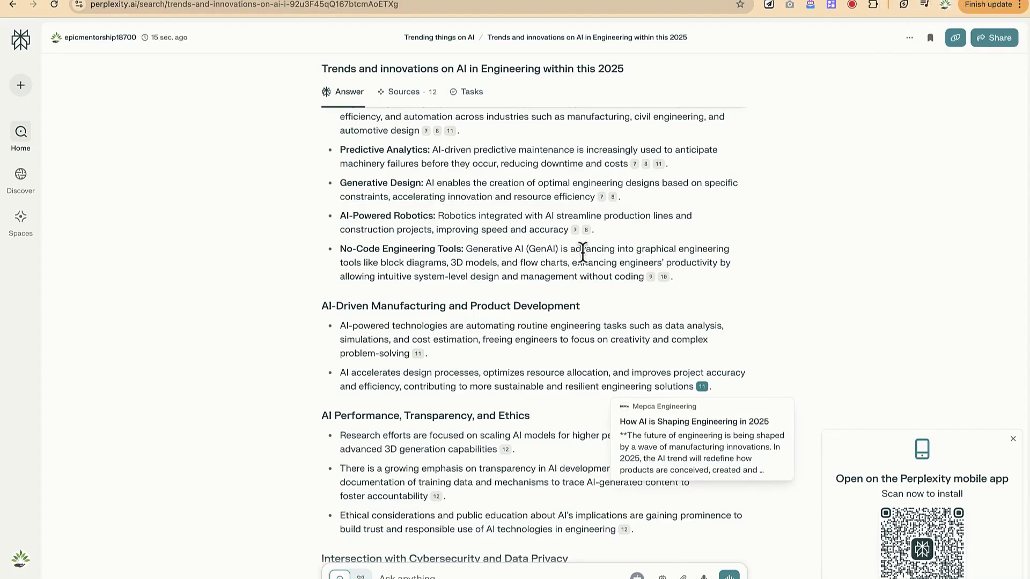
pyautogui.scroll(-3, 583, 252)
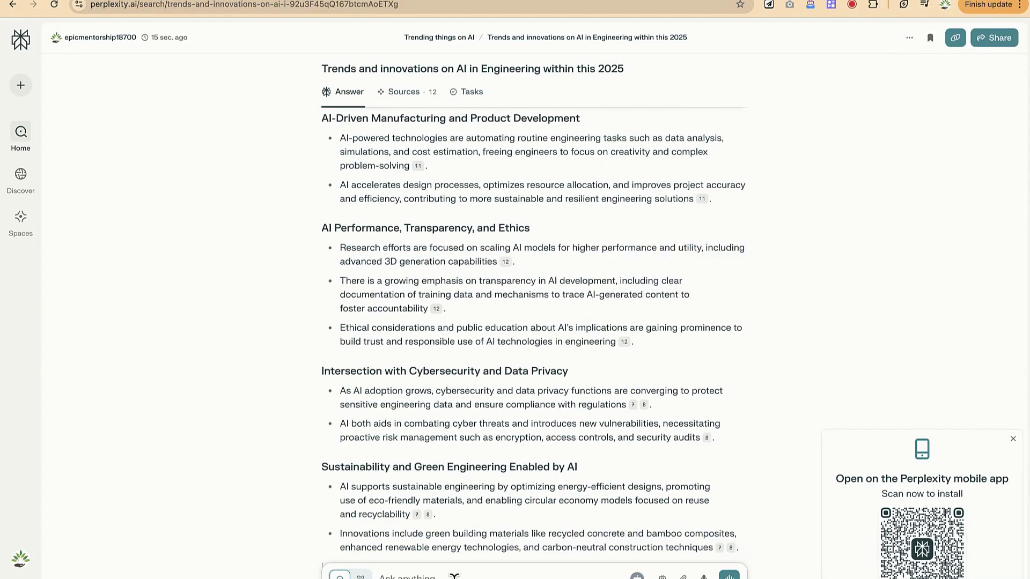
pyautogui.write('What can')
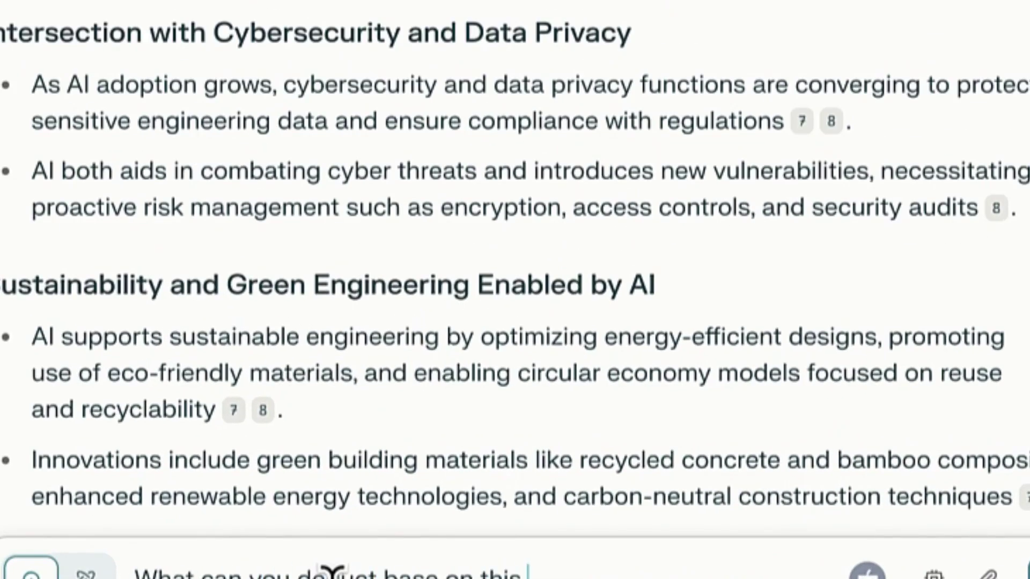
pyautogui.write('you deduct base on this trend at the')
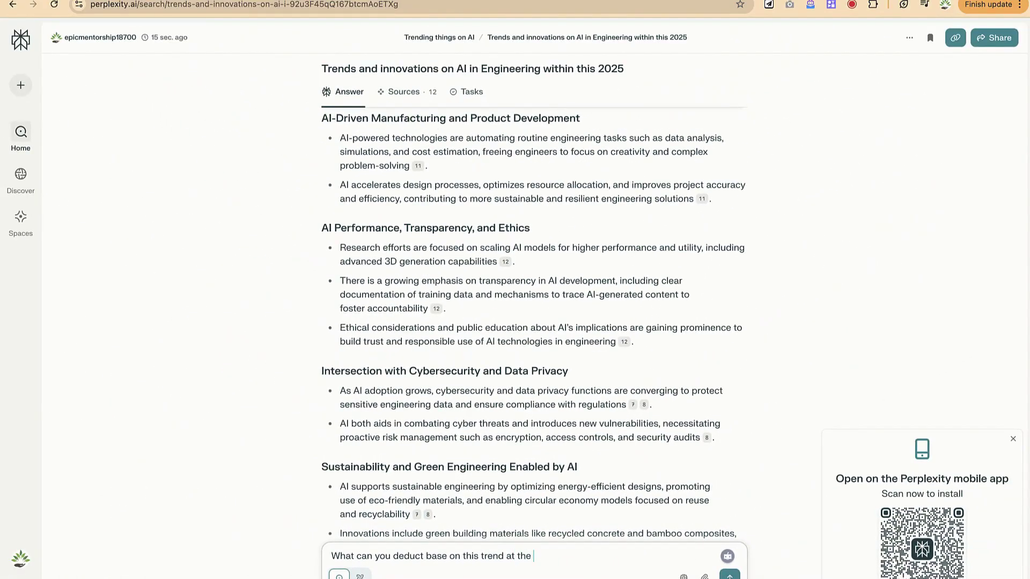
pyautogui.press('BackSpace')
pyautogui.press('BackSpace')
pyautogui.press('BackSpace')
pyautogui.press('BackSpace')
pyautogui.press('BackSpace')
pyautogui.press('BackSpace')
pyautogui.press('BackSpace')
pyautogui.write('b')
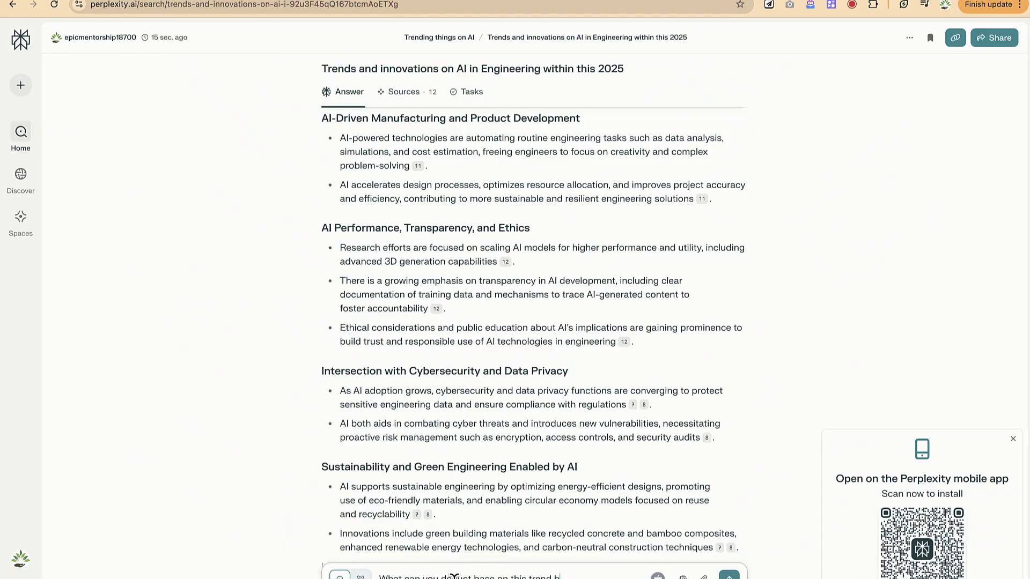
pyautogui.write('y the end of 2025?')
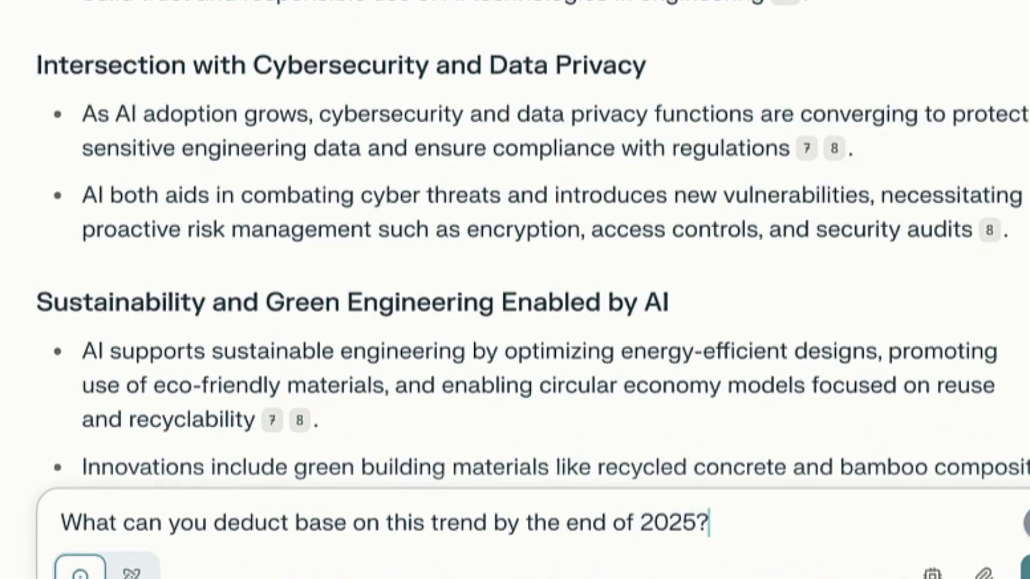
pyautogui.press('Return')
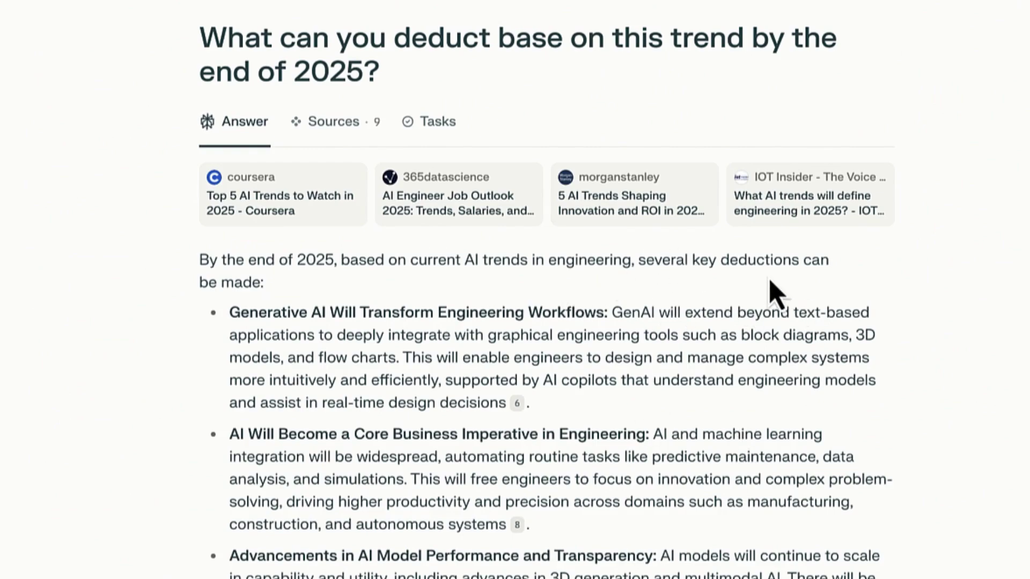
# - Read the deductions for the end of 2025 and compare them with the earlier answer on AI trends in engineering
pyautogui.scroll(-6, 500, 471)
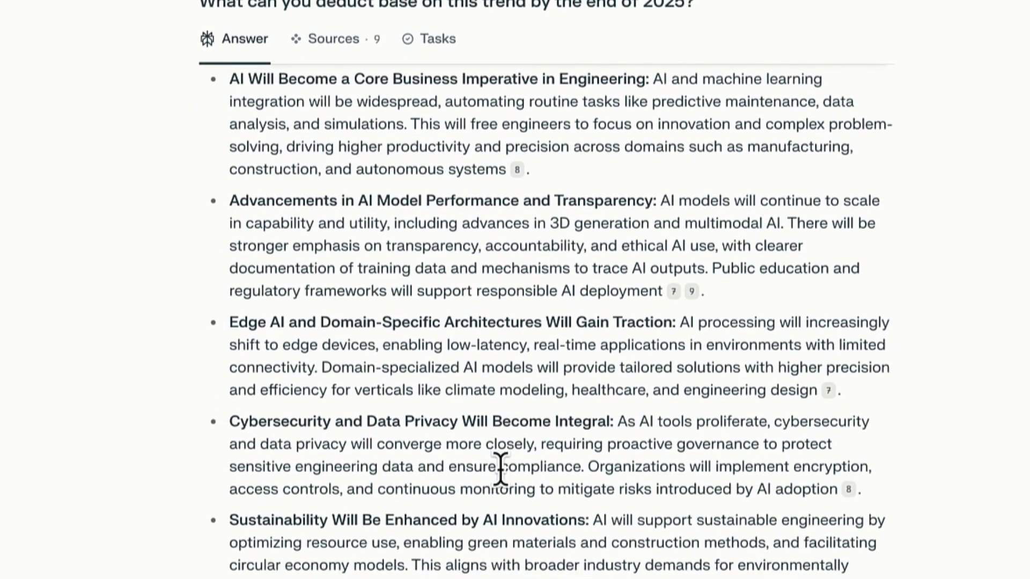
pyautogui.scroll(20, 499, 471)
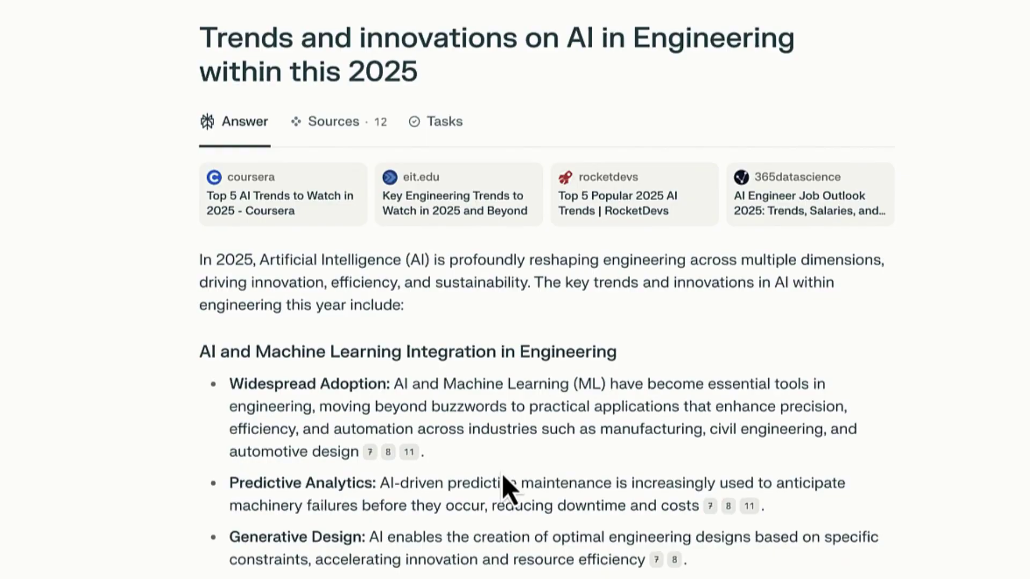
pyautogui.scroll(-20, 505, 484)
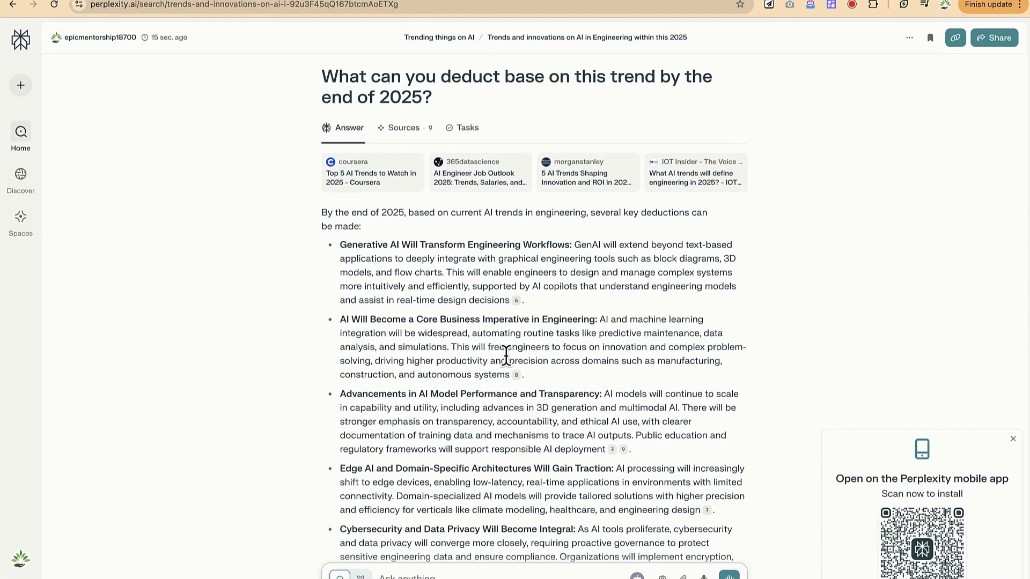
# - Create a space titled "Blog analysis" without a description or custom instructions
pyautogui.click(16, 217)
pyautogui.click(359, 134)
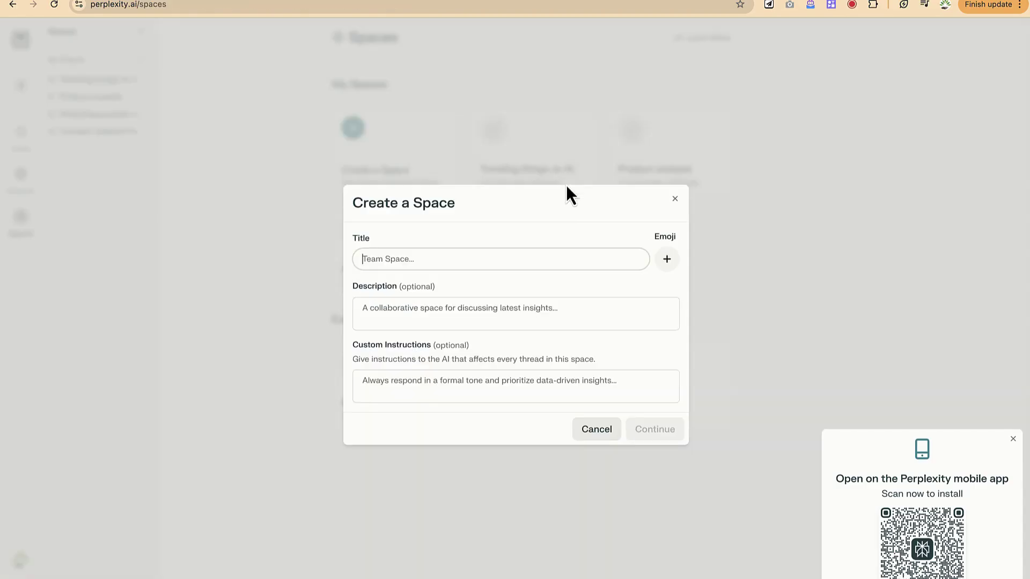
pyautogui.click(469, 174)
pyautogui.write('Blog analysis')
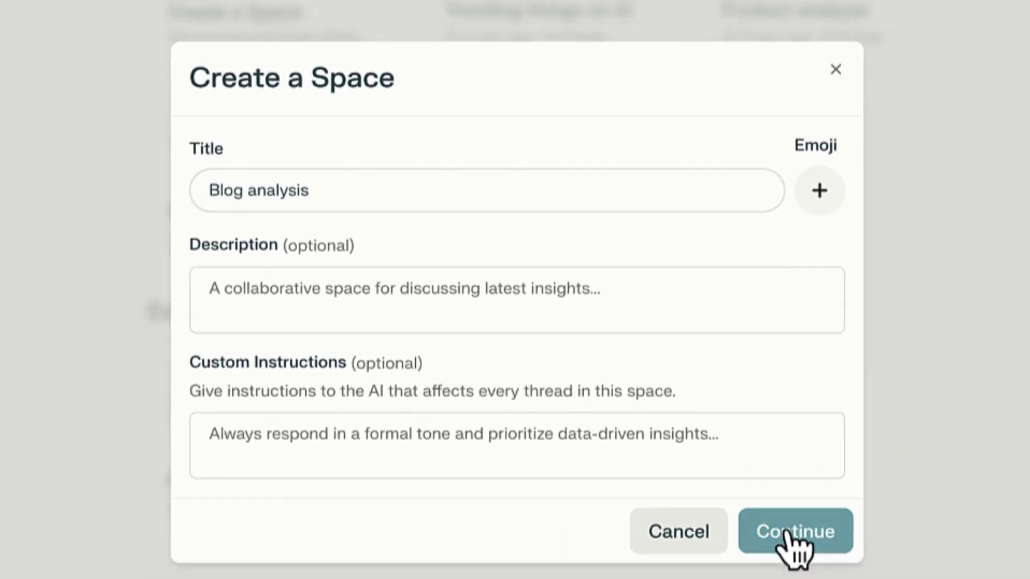
pyautogui.click(787, 532)
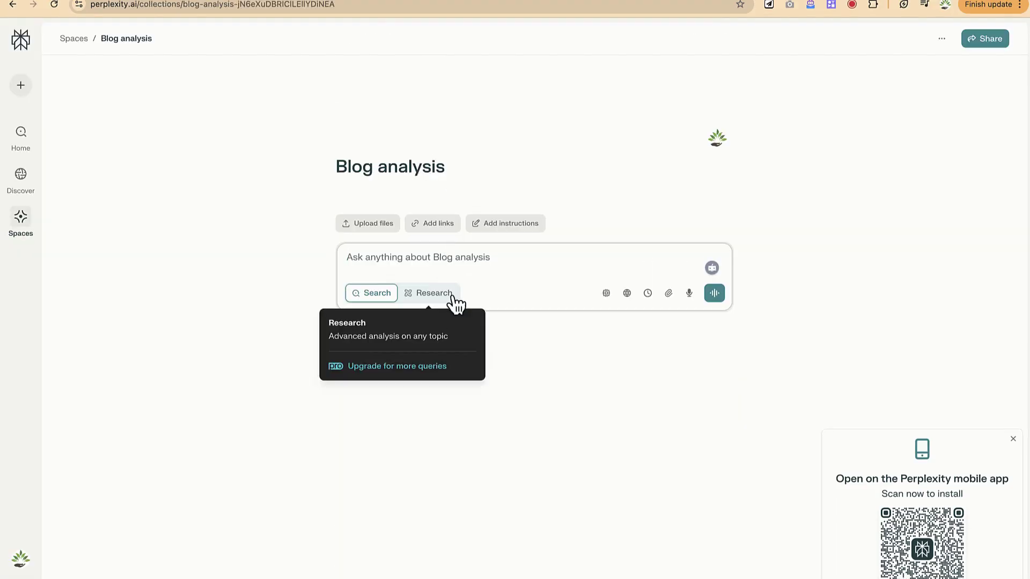
# - Ask the Blog analysis space "Can you give me the top 10 blogs for public speaking/"
pyautogui.write('Can you give me t')
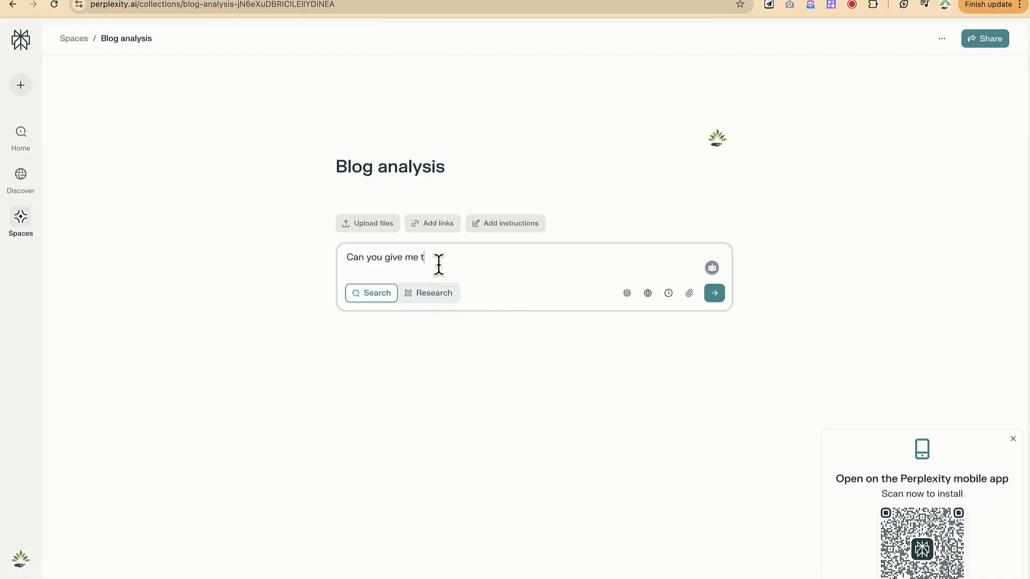
pyautogui.write('he')
pyautogui.write(' top 2')
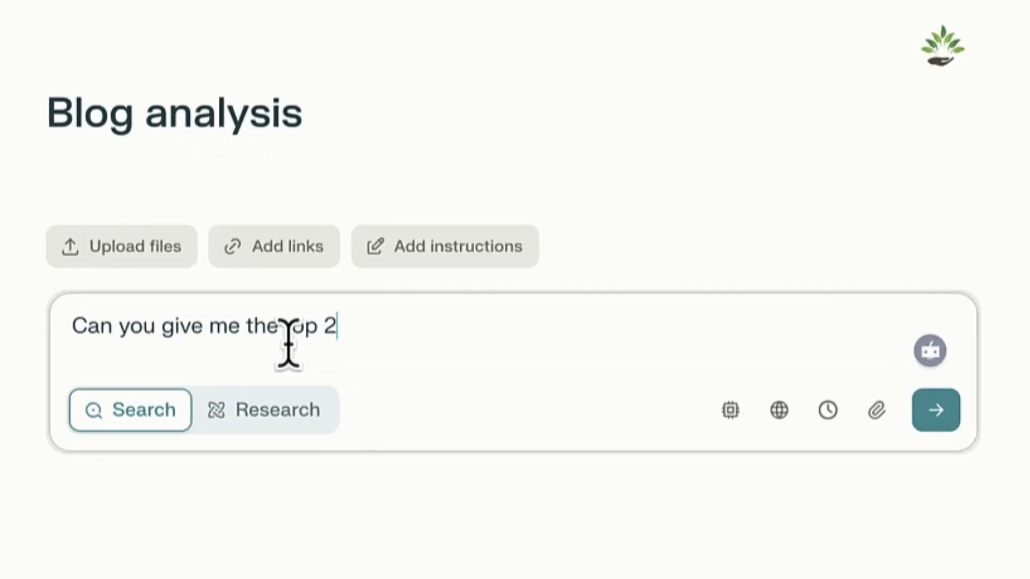
pyautogui.press('BackSpace')
pyautogui.write('10 blogs')
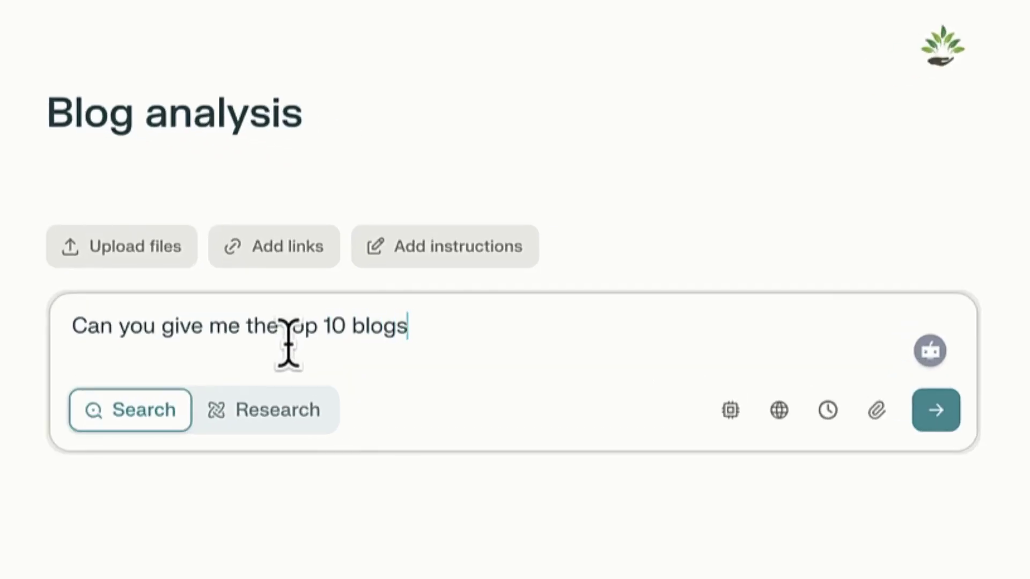
pyautogui.write(' for publs')
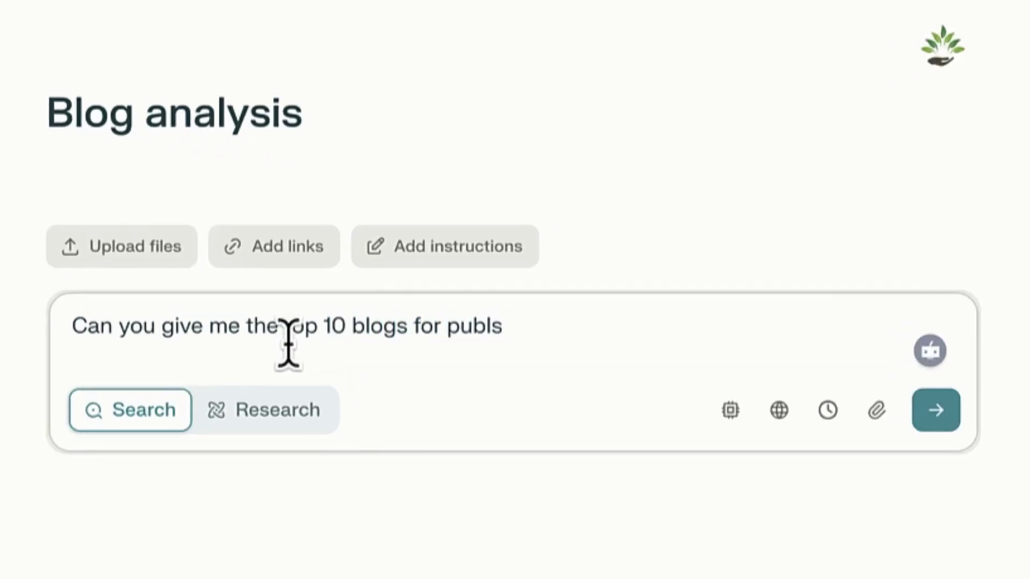
pyautogui.press('BackSpace')
pyautogui.write('ic speak')
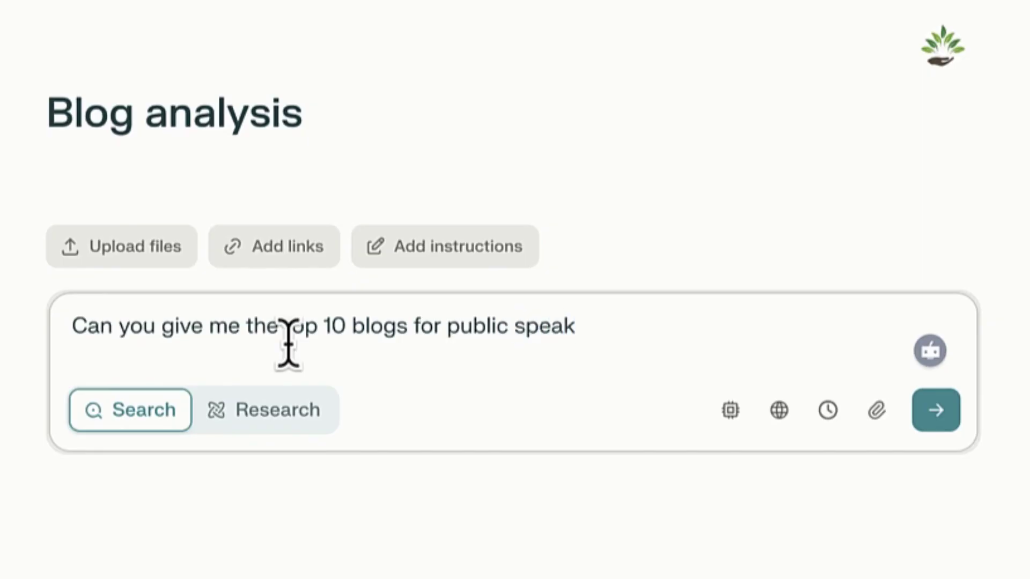
pyautogui.write('ing')
pyautogui.hotkey('ctrl', 'a')
pyautogui.write('V')
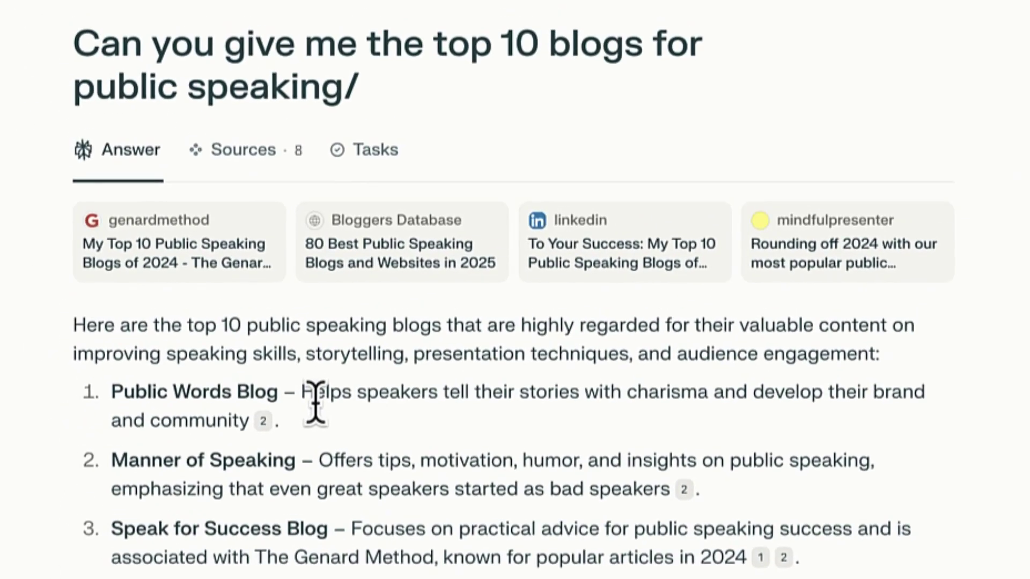
# - Look through the list of top public speaking blogs and preview the source cited for Public Words Blog
pyautogui.scroll(-3, 393, 482)
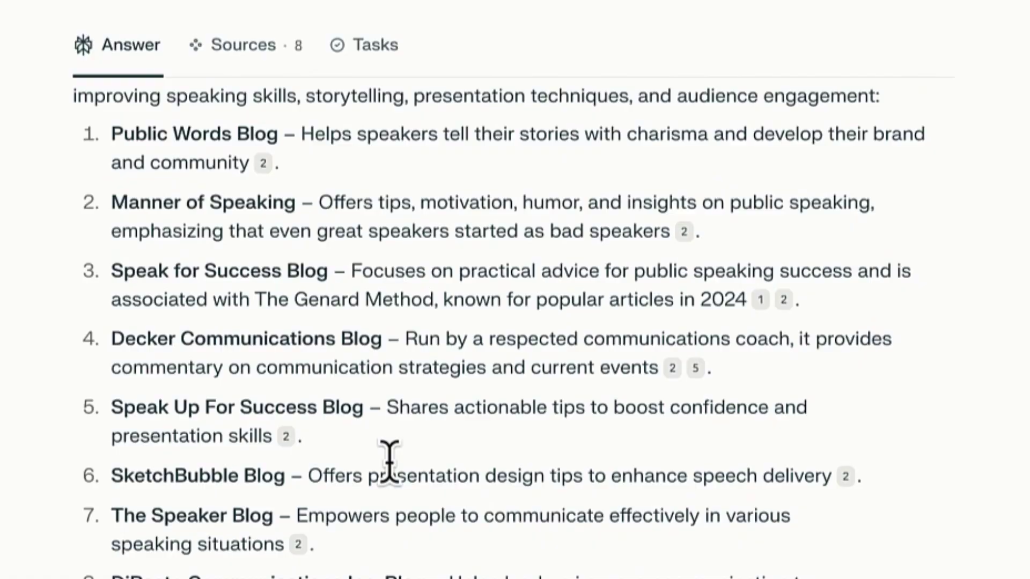
pyautogui.scroll(3, 390, 460)
pyautogui.moveTo(263, 422)
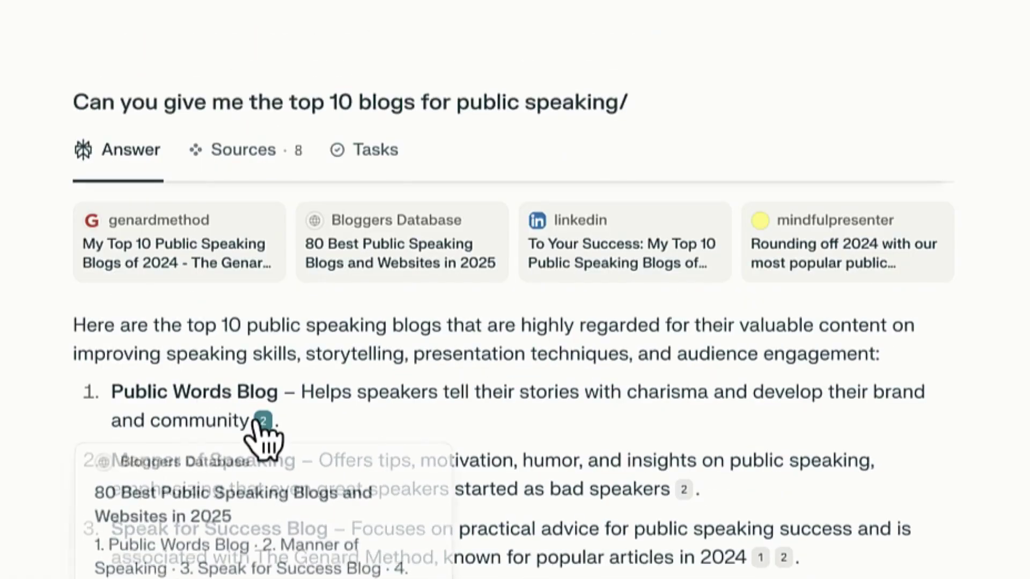
pyautogui.scroll(-7, 323, 475)
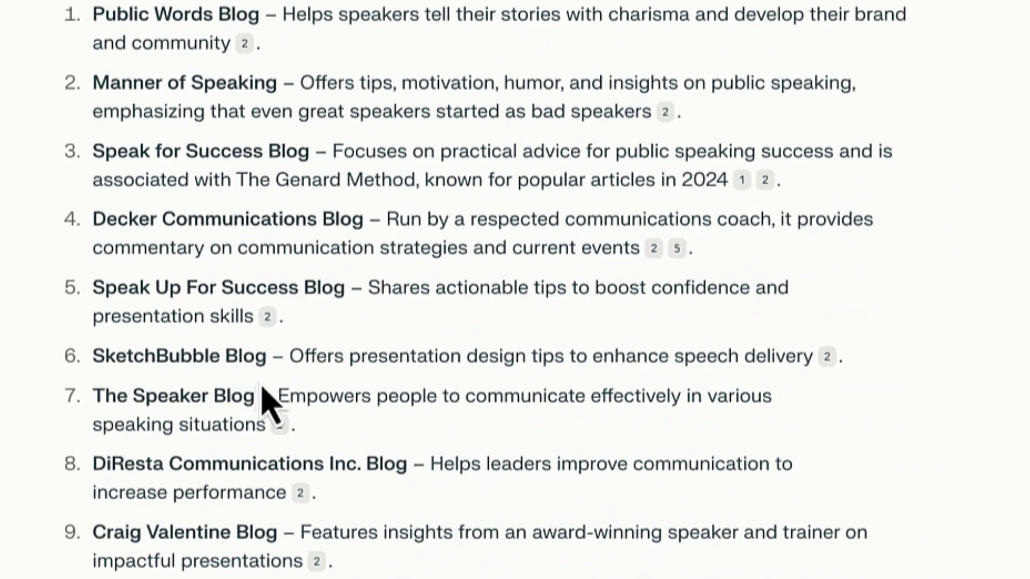
# - Open source 2 cited for Public Words Blog and skim the first entries of its ranked blog list
pyautogui.moveTo(245, 48)
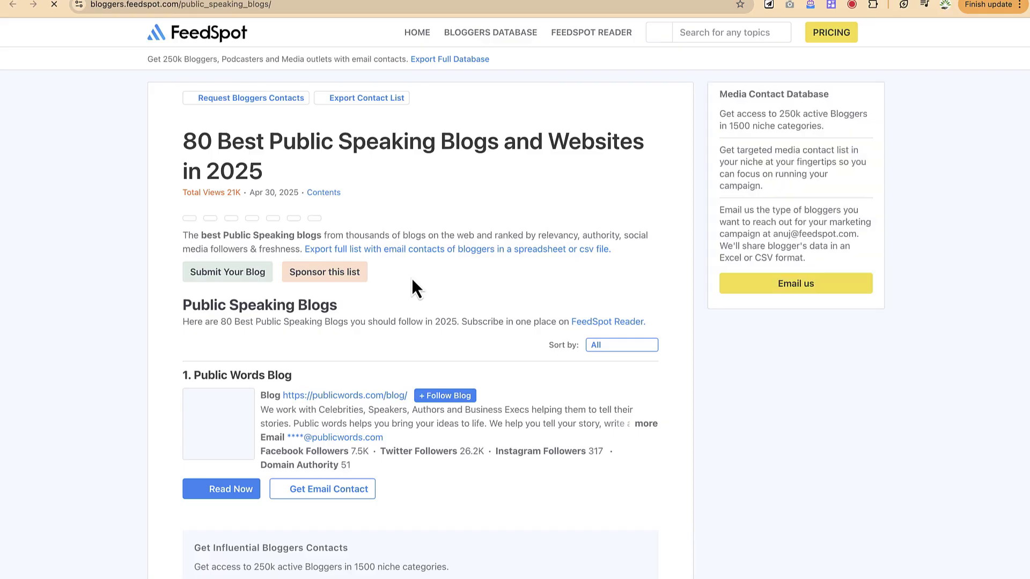
pyautogui.scroll(-1, 454, 320)
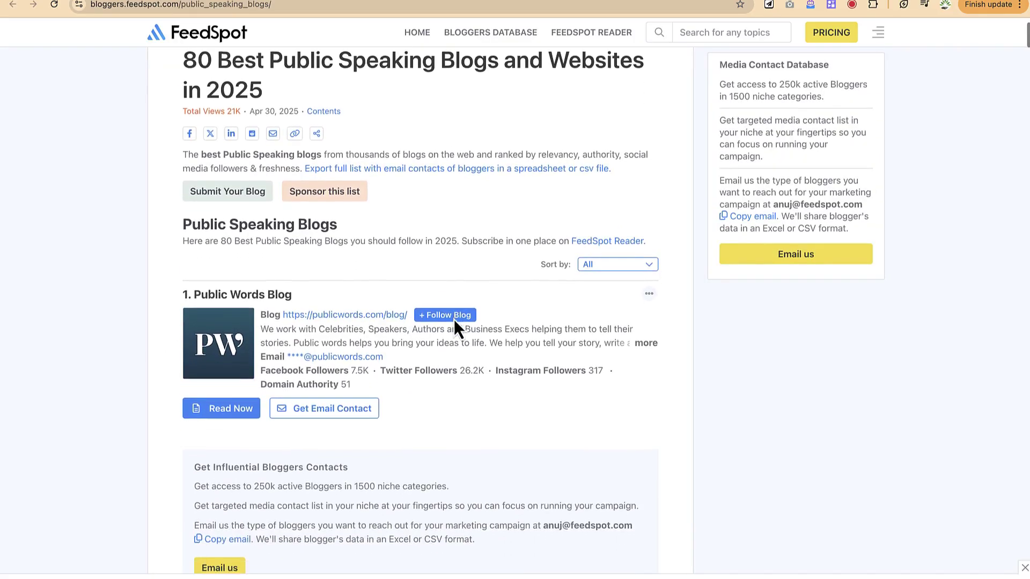
pyautogui.scroll(-5, 454, 319)
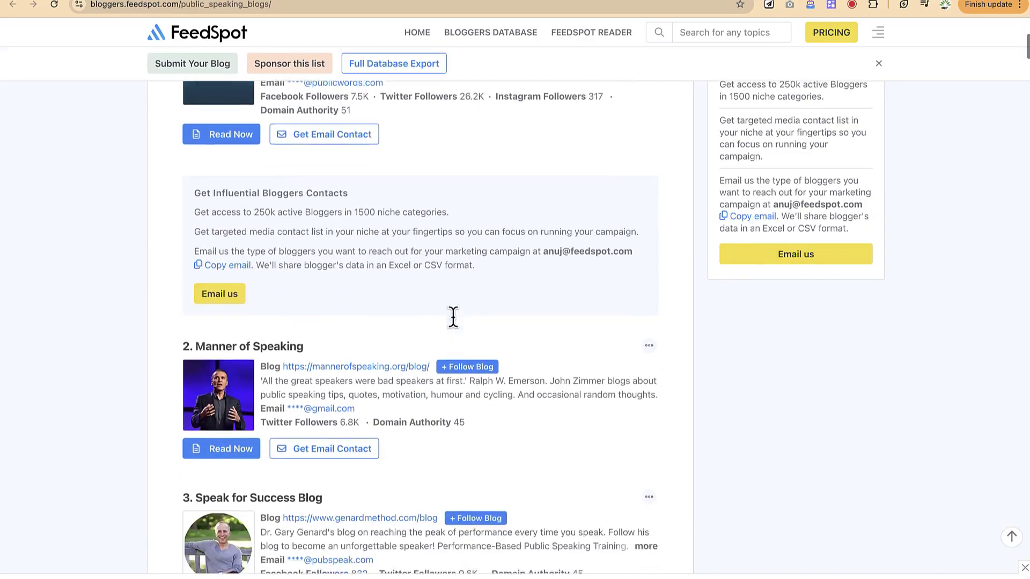
pyautogui.scroll(6, 454, 319)
pyautogui.scroll(-1, 453, 320)
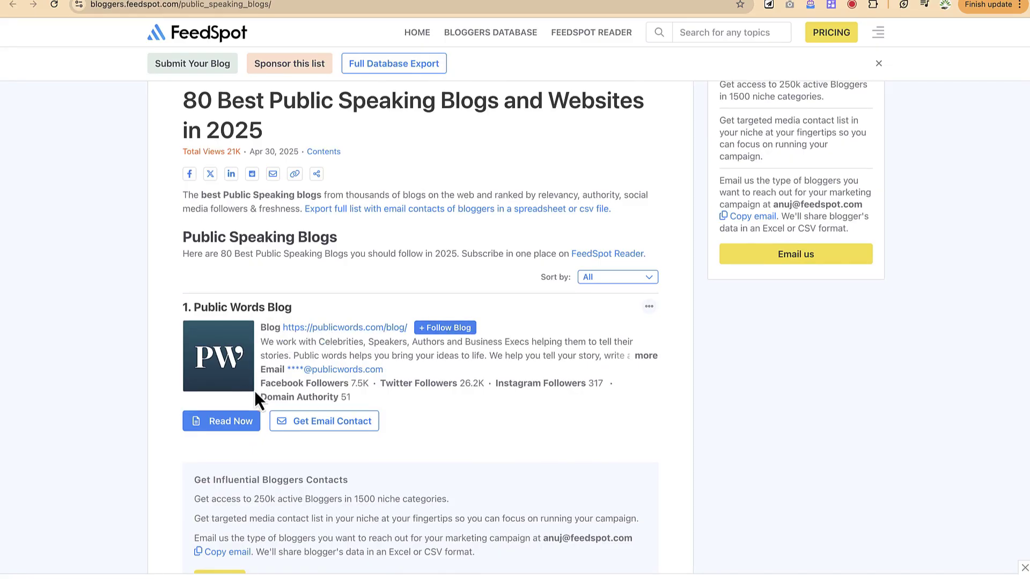
# - Open the Public Words Blog from its list entry, skim its articles, and return to the Perplexity answer
pyautogui.click(325, 330)
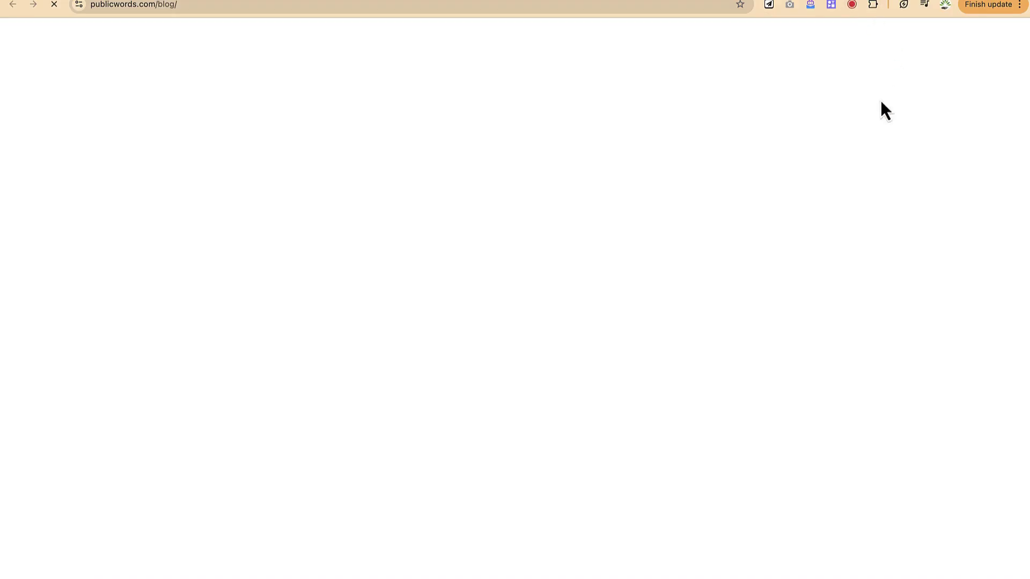
pyautogui.scroll(-15, 702, 367)
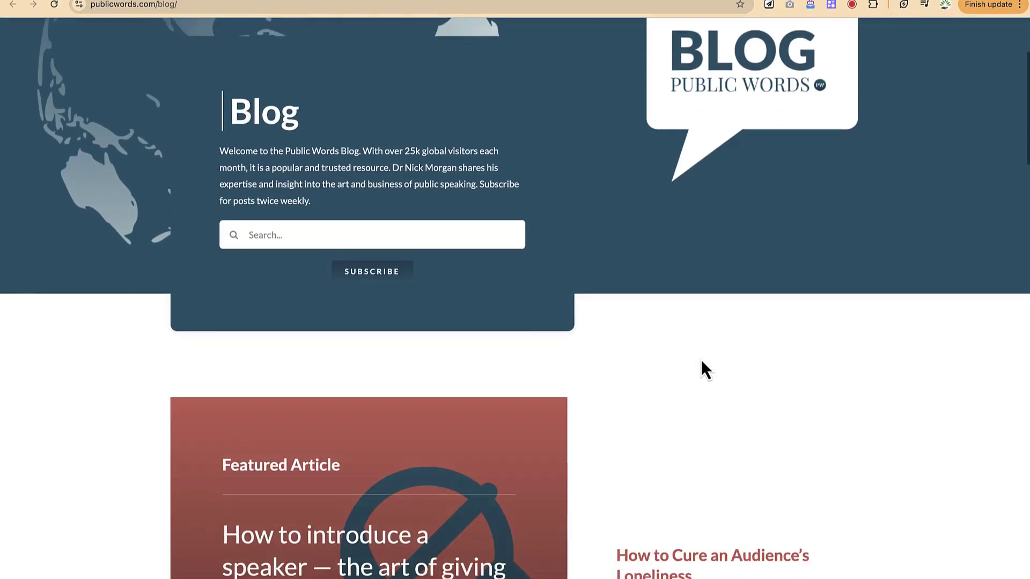
pyautogui.scroll(-5, 700, 368)
pyautogui.scroll(10, 781, 252)
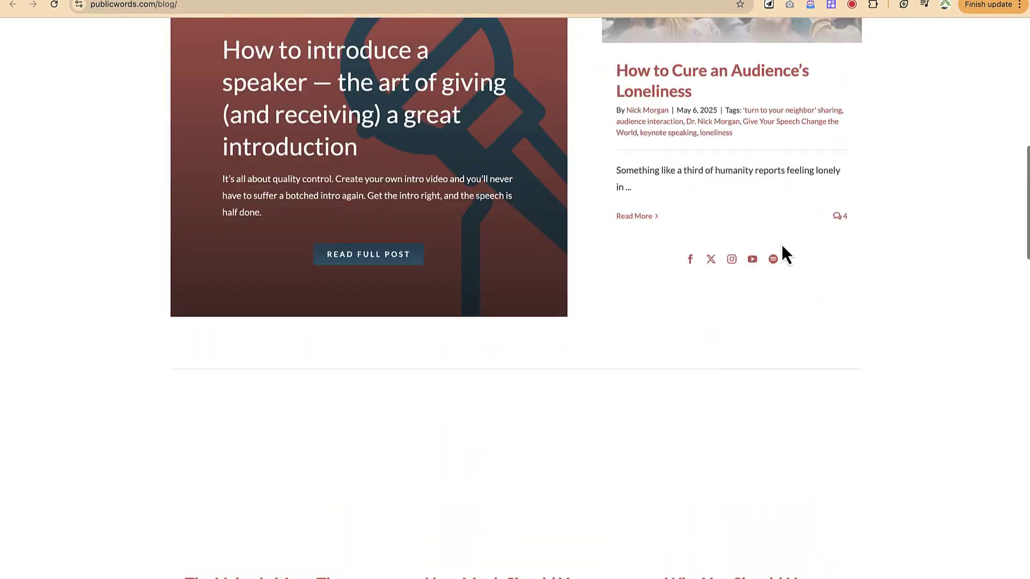
pyautogui.click(881, 3)
pyautogui.click(851, 3)
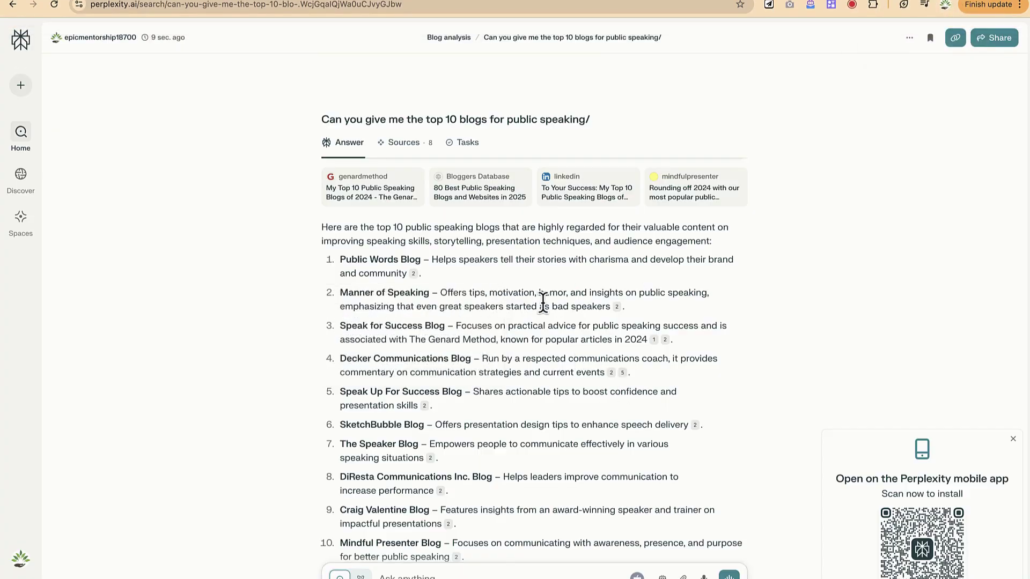
# - Ask the follow-up question "Can you give me summary of the no. 8 and key takaways from it" in the same thread
pyautogui.scroll(-6, 634, 328)
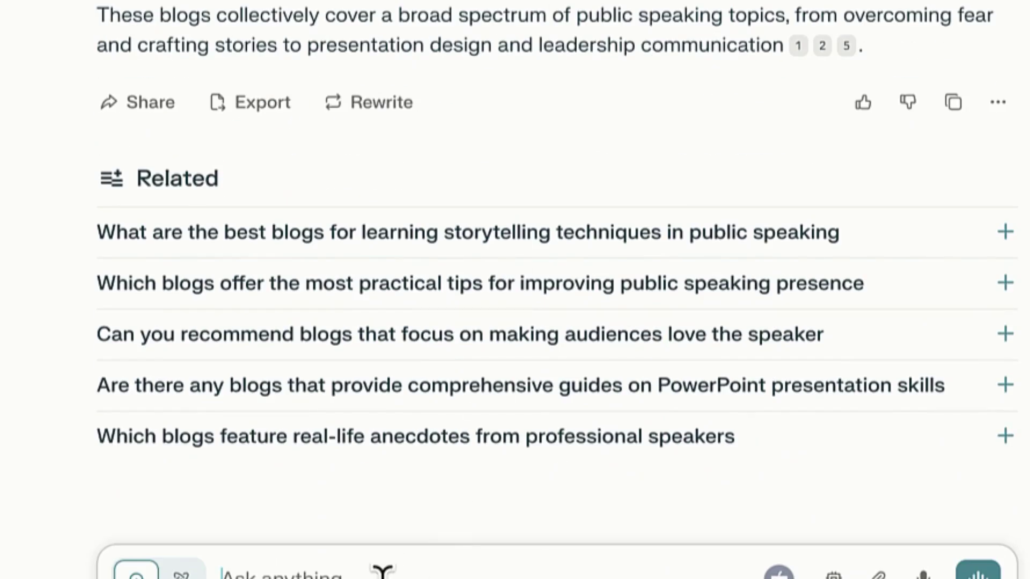
pyautogui.write('Can you give me')
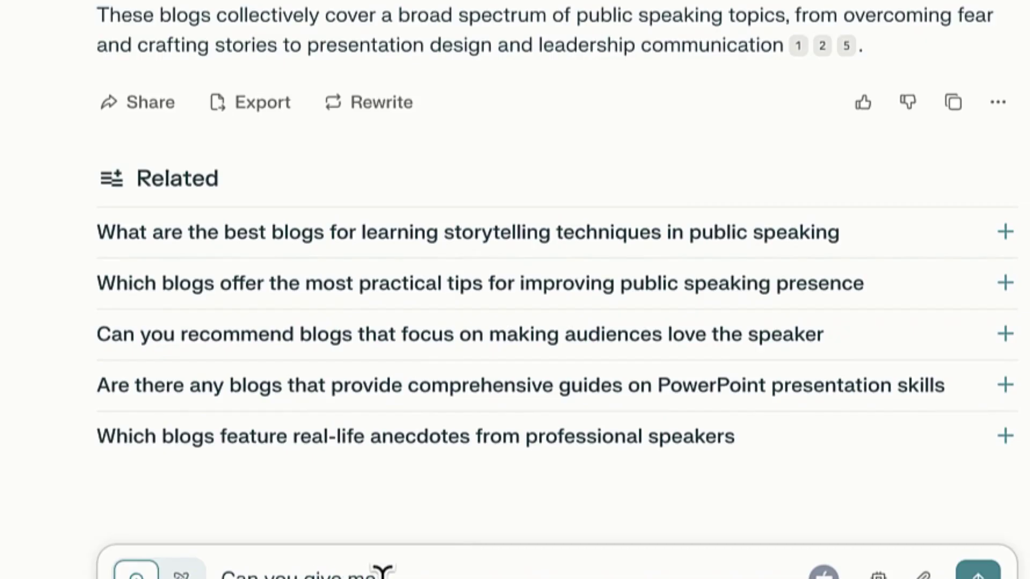
pyautogui.write(' a summary of the no')
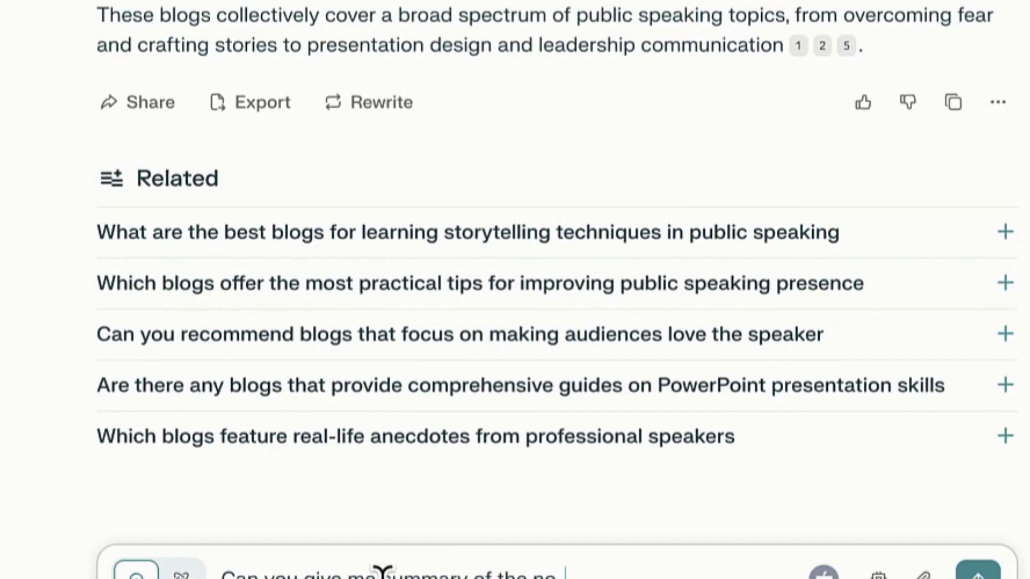
pyautogui.write('. 8 and ')
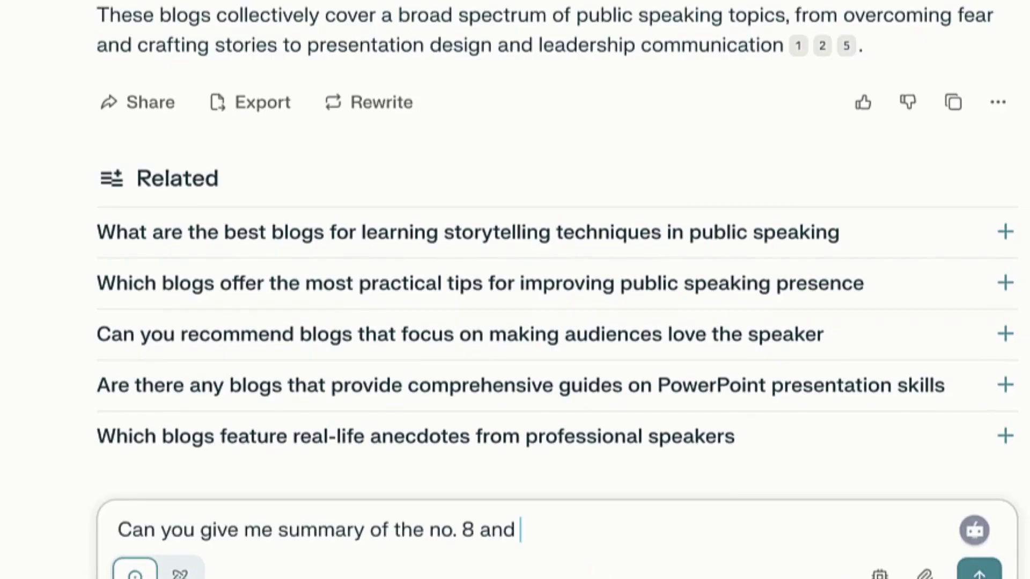
pyautogui.write('key takw')
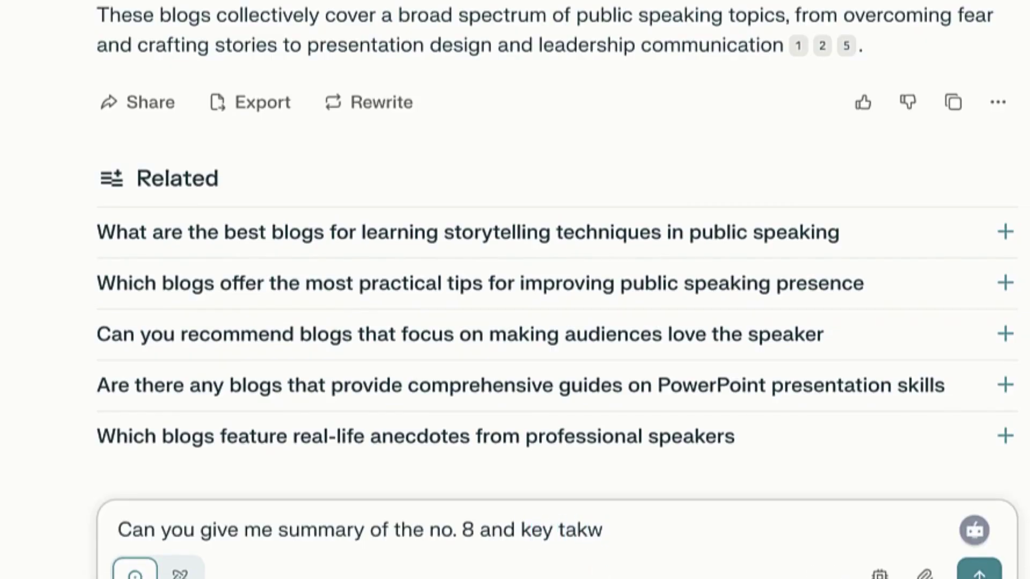
pyautogui.press('BackSpace')
pyautogui.write('aways from ')
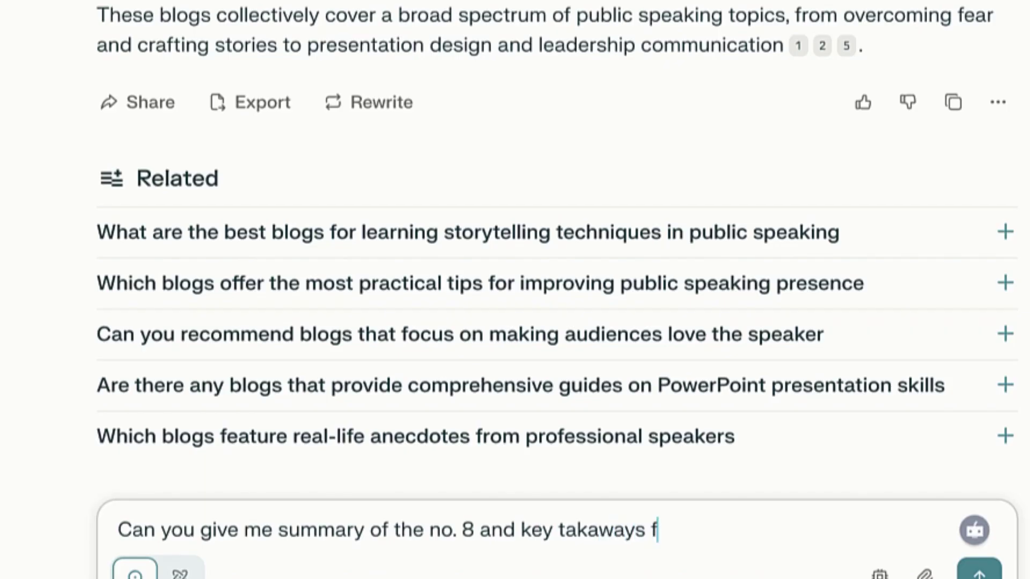
pyautogui.write('it')
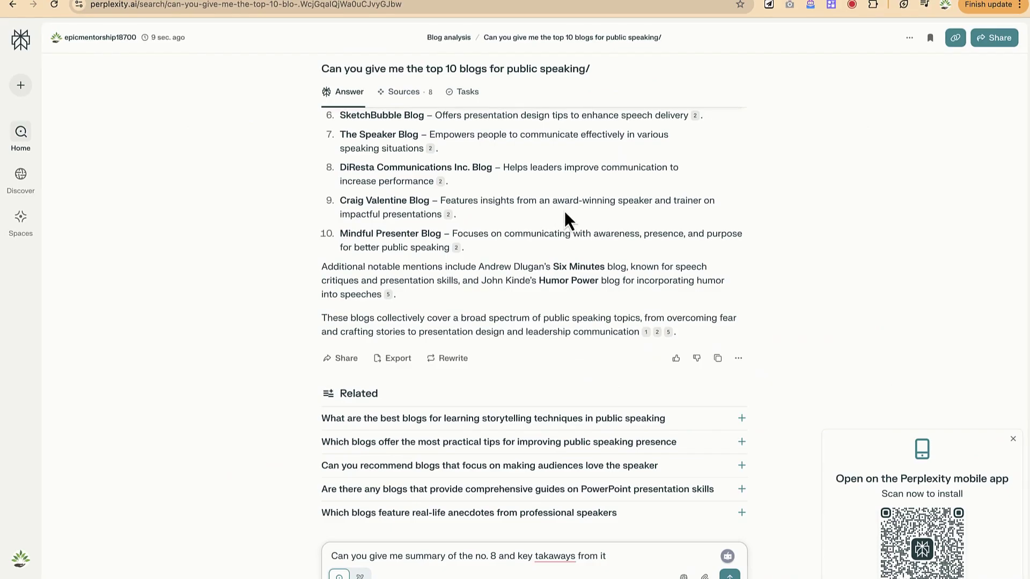
pyautogui.press('Return')
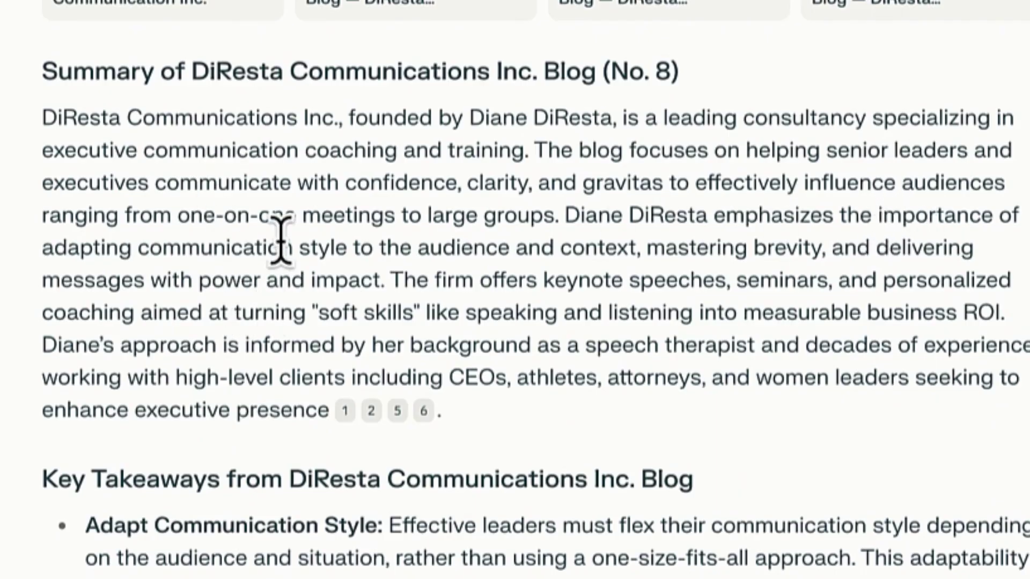
# - Read through the summary and key takeaways for the DiResta Communications Inc. Blog, returning to the start of the answer
pyautogui.scroll(-6, 419, 231)
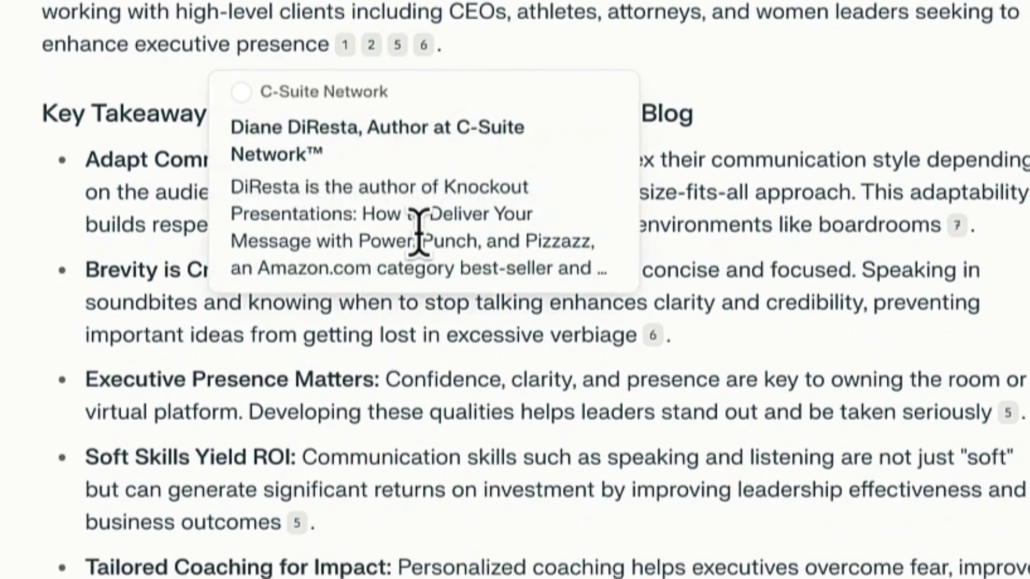
pyautogui.scroll(-4, 418, 231)
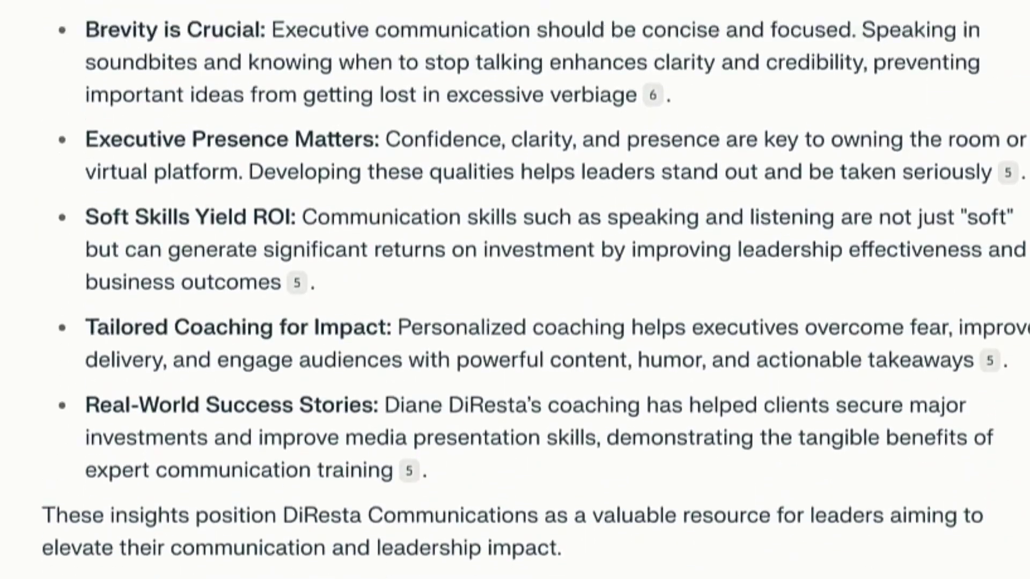
pyautogui.scroll(12, 515, 290)
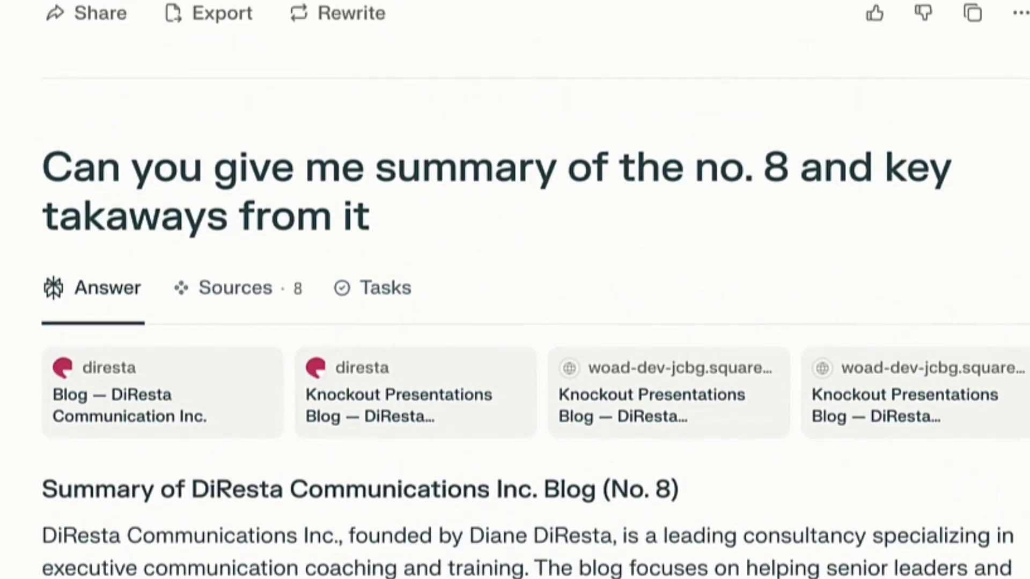